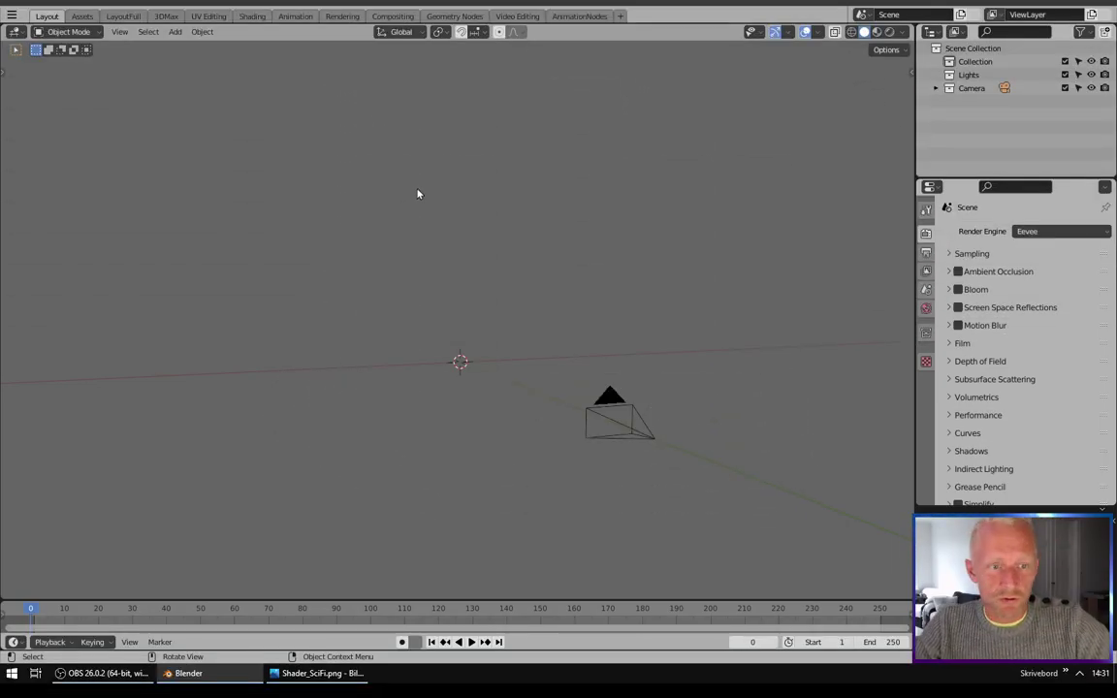
Show the splash screen to check the installed Blender version, and close it again
click(11, 15)
mouse_move(37, 32)
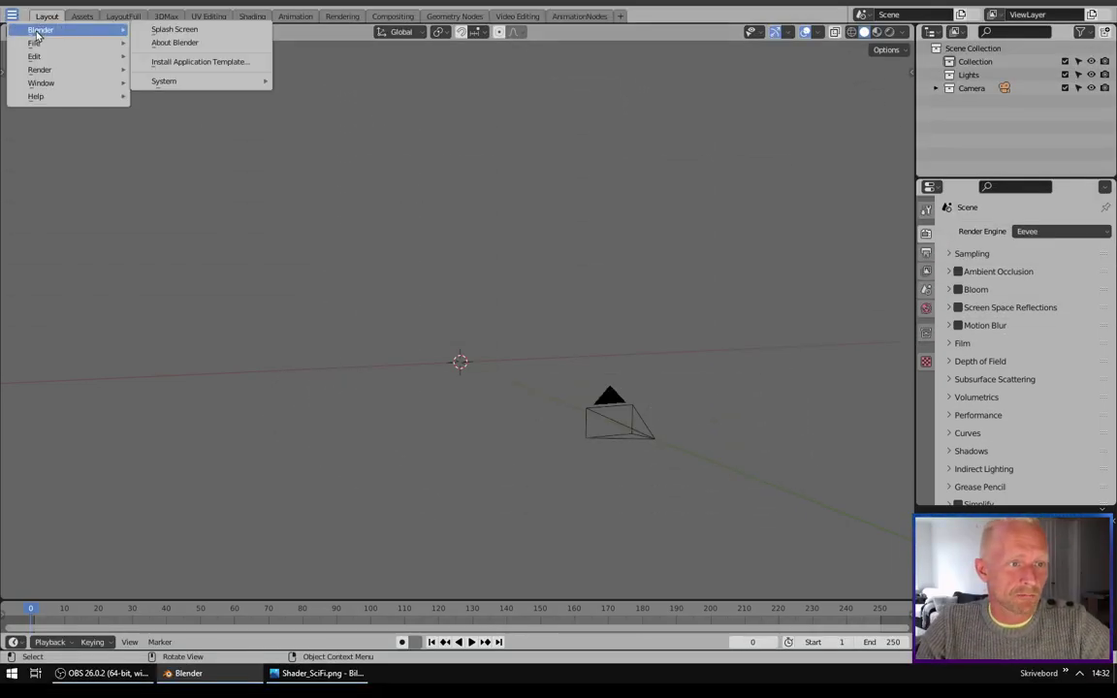
click(175, 29)
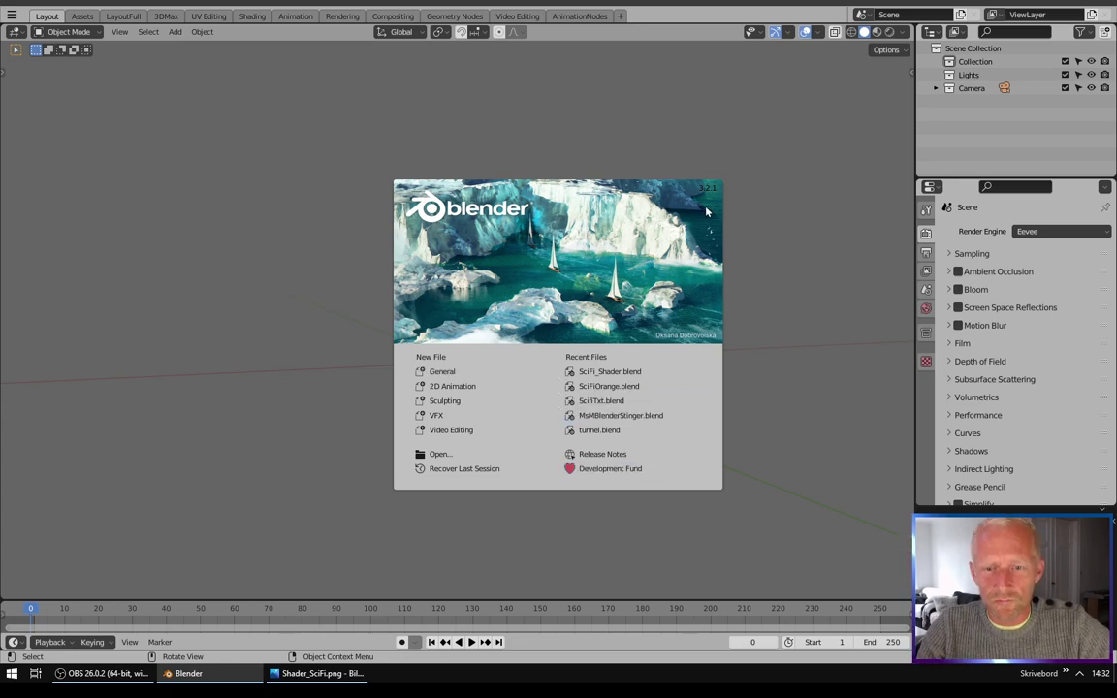
click(267, 274)
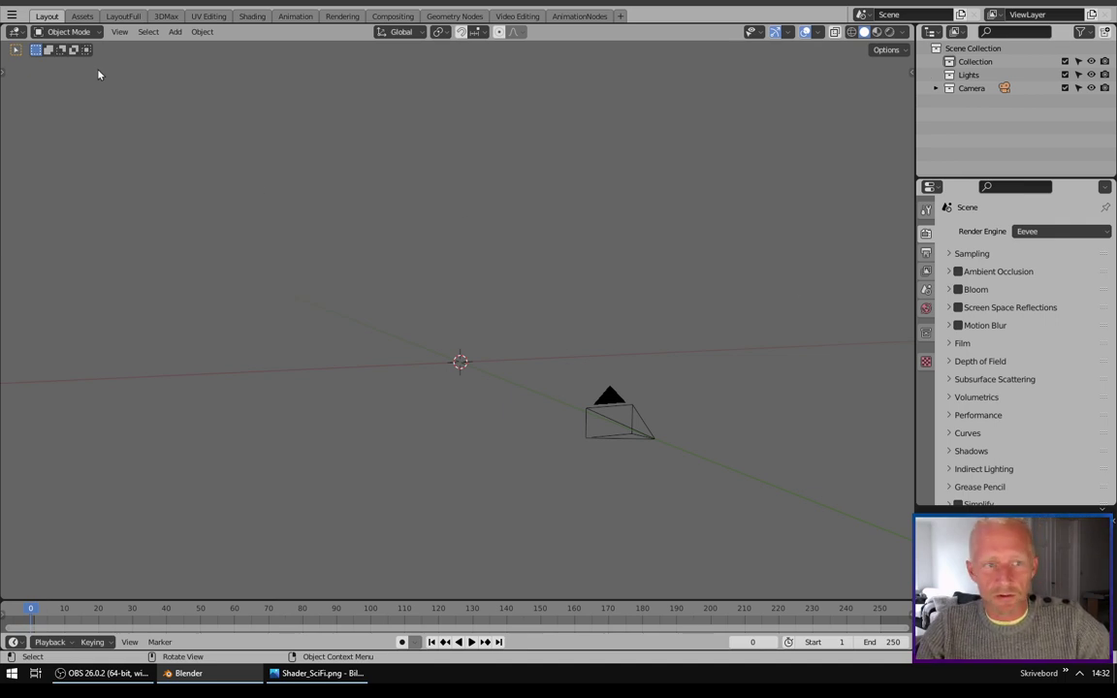
Look at the available theme presets in the preferences, and close the preferences
click(13, 16)
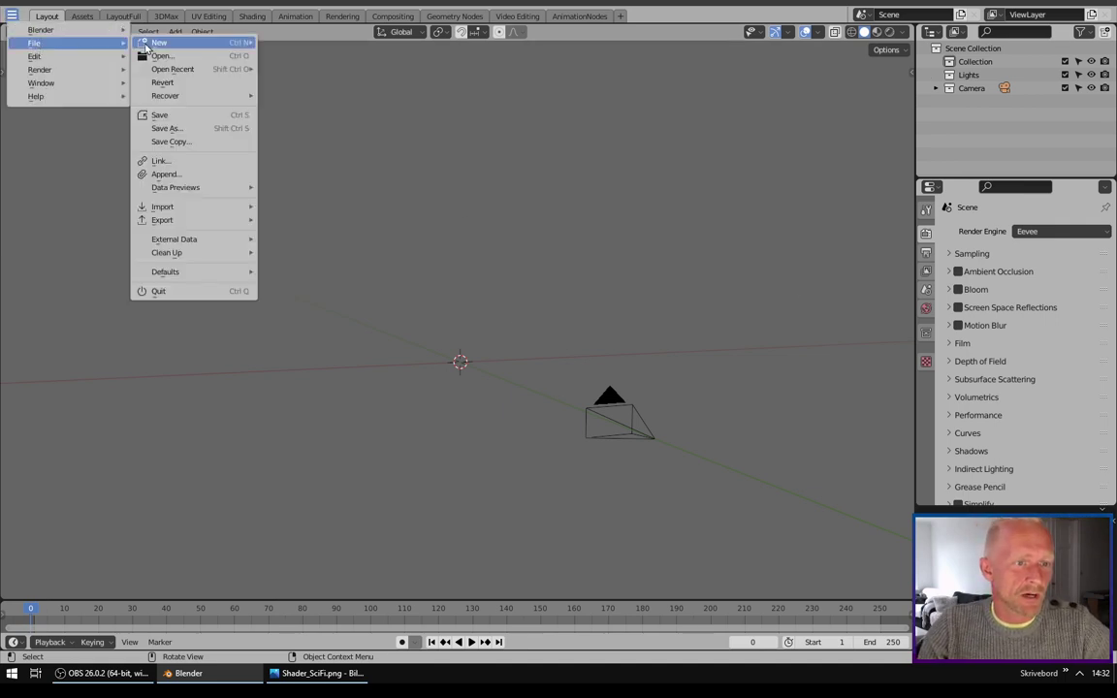
mouse_move(70, 36)
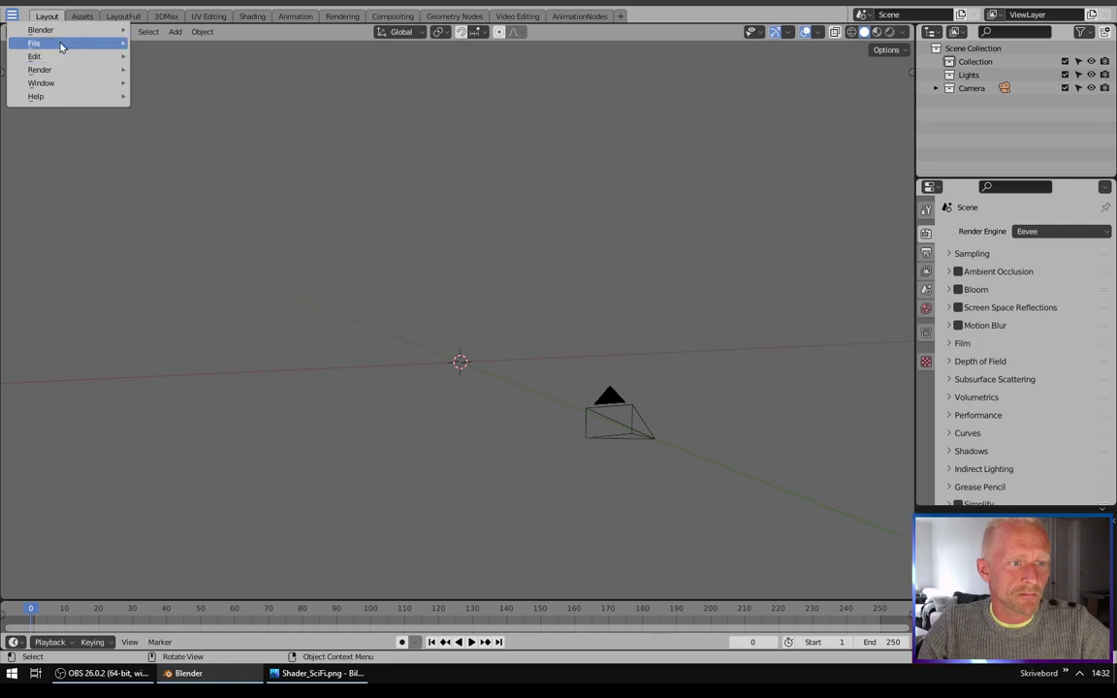
click(160, 242)
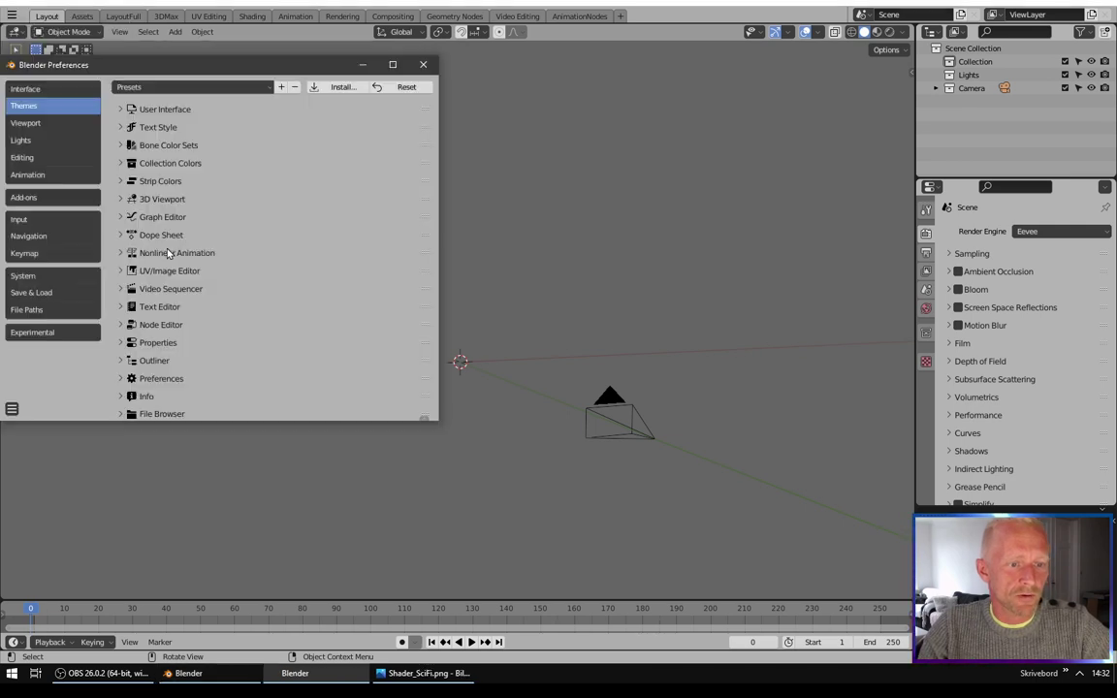
click(150, 87)
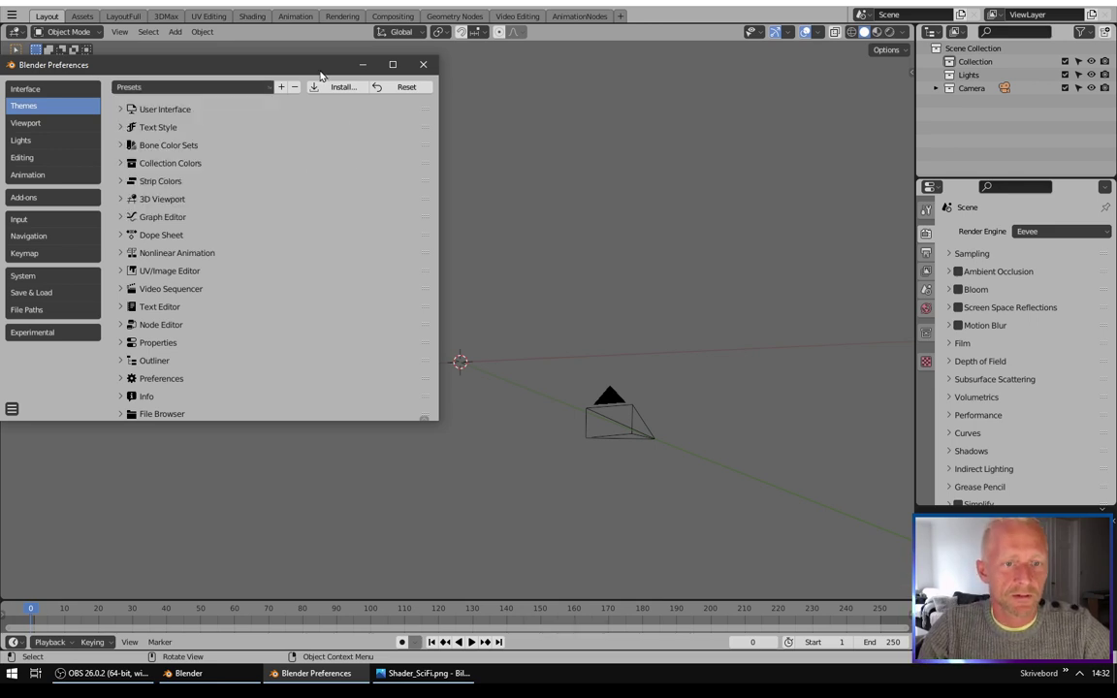
click(422, 65)
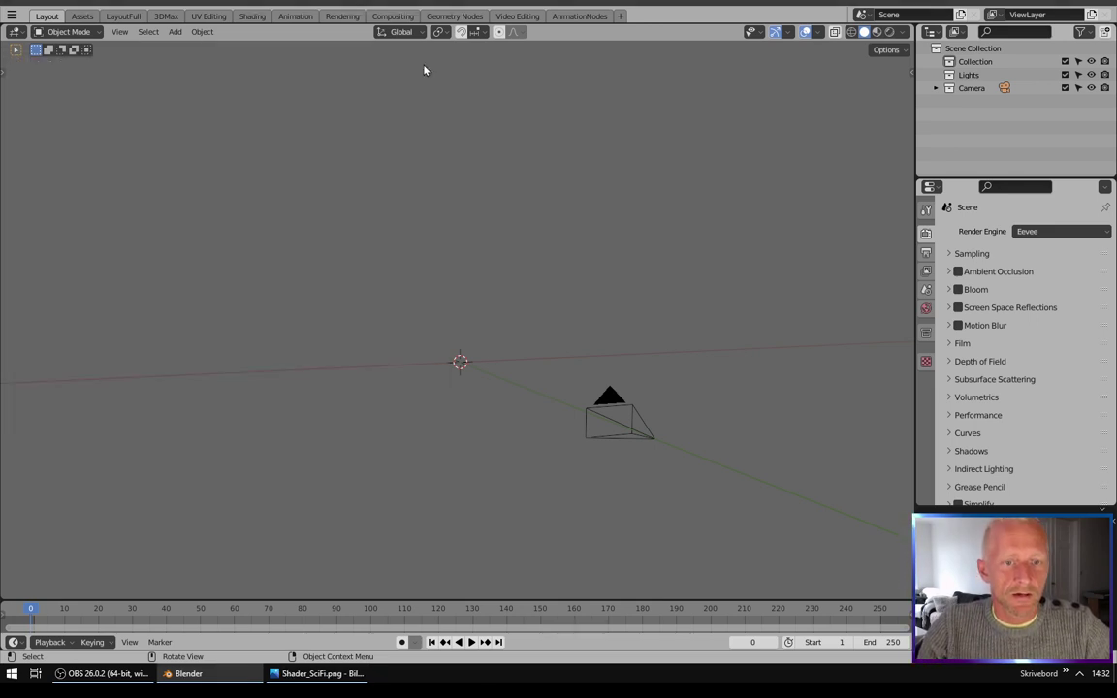
Search the add-ons in the preferences for "wra" to check whether Node Wrangler is enabled, and close the preferences
click(11, 16)
mouse_move(39, 42)
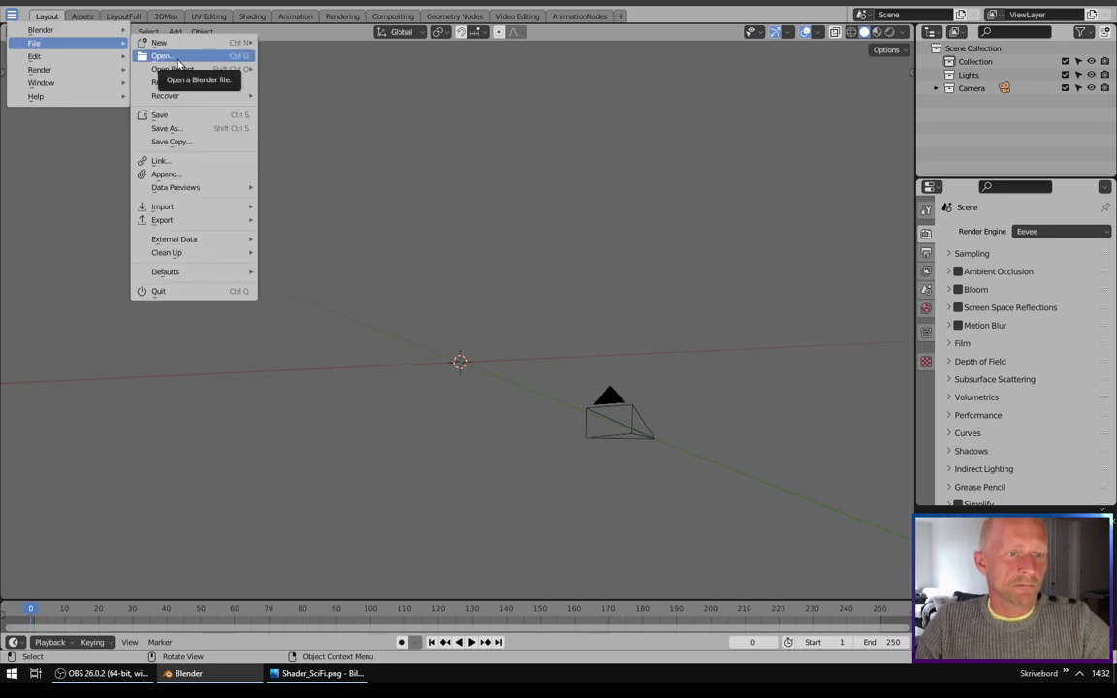
mouse_move(106, 58)
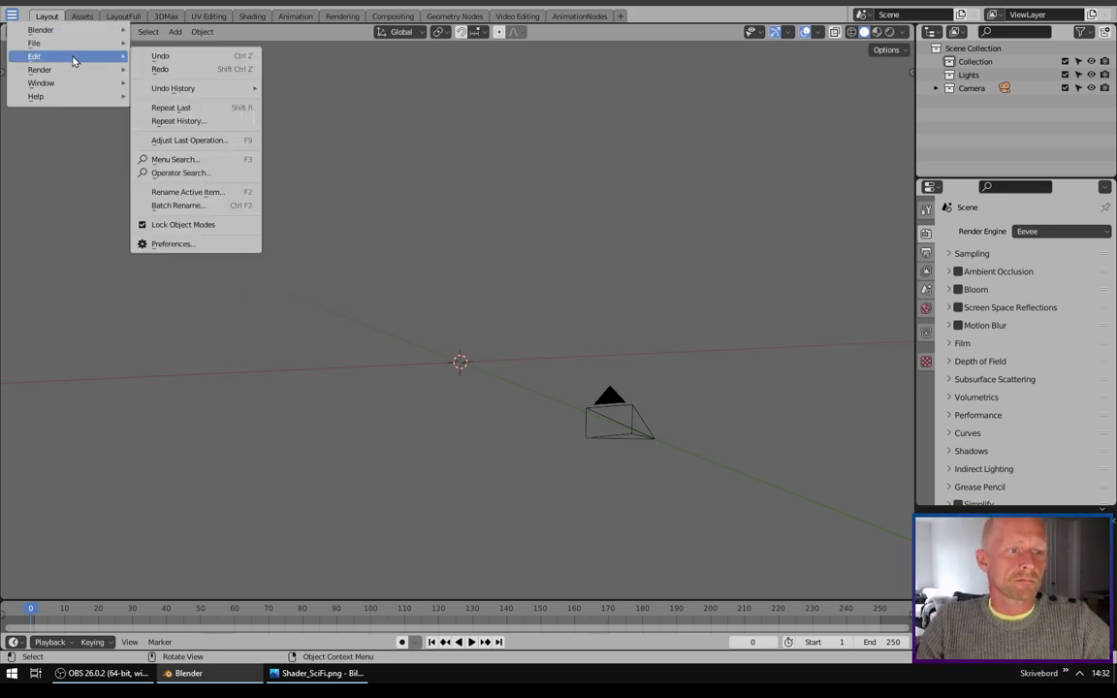
click(145, 239)
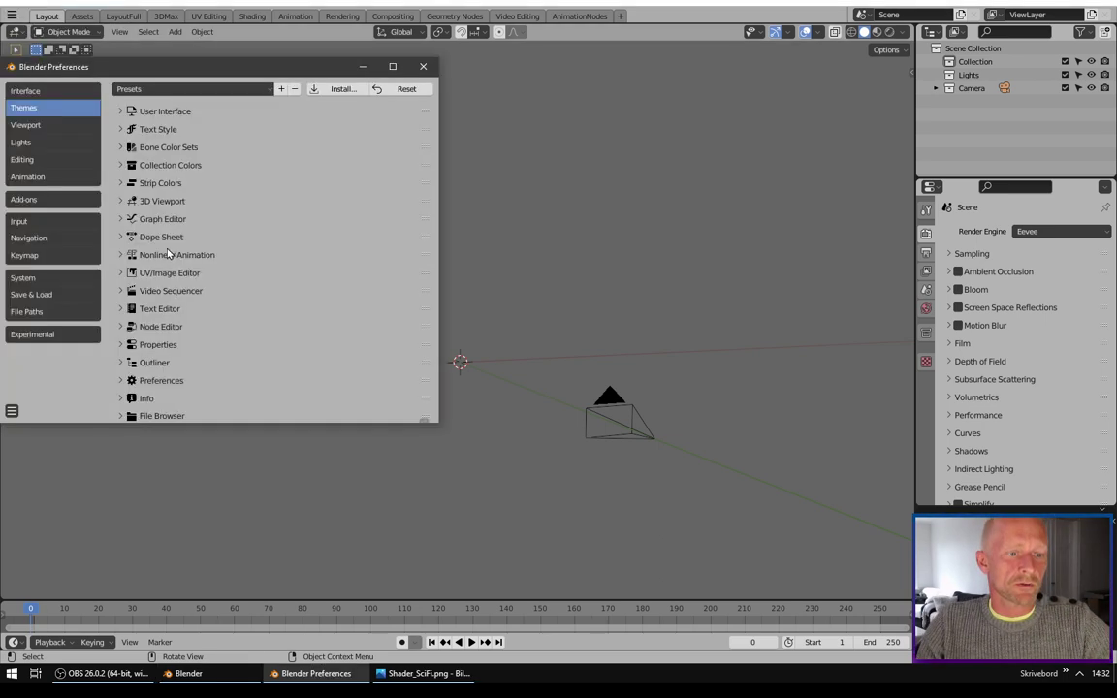
click(23, 199)
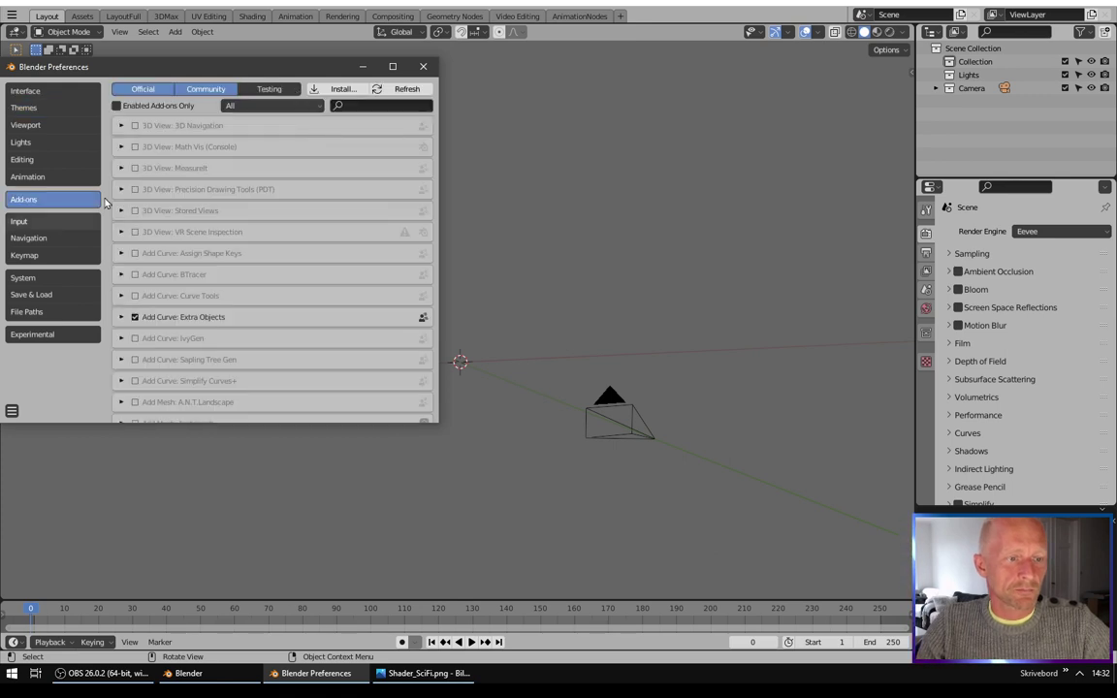
click(353, 105)
text(wra)
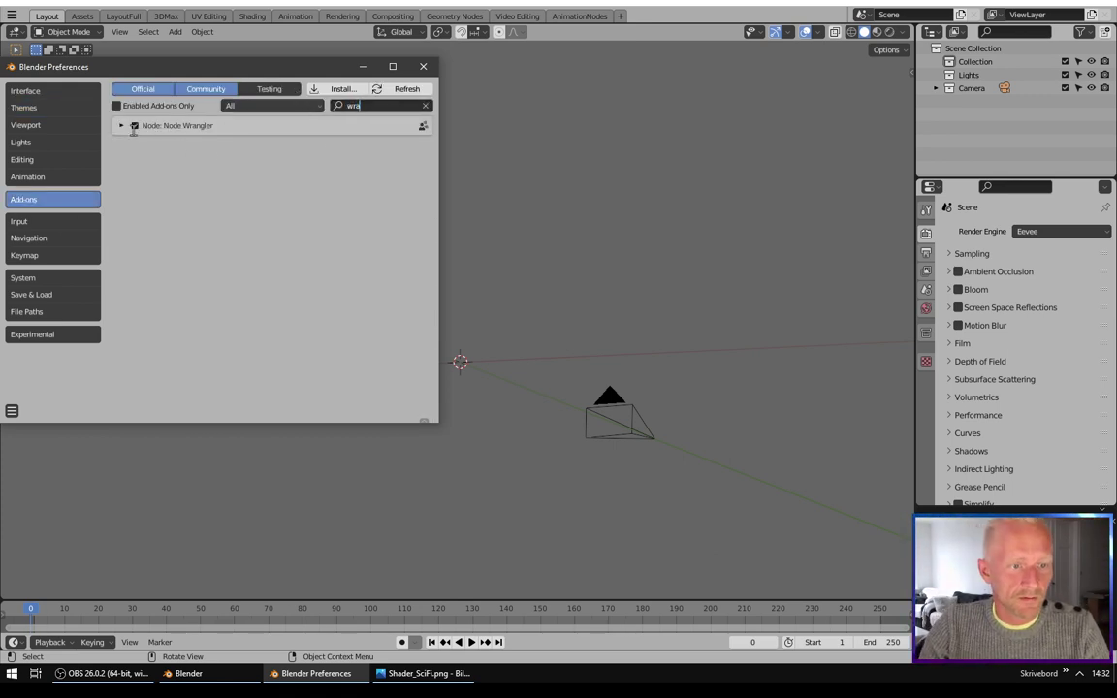
click(423, 68)
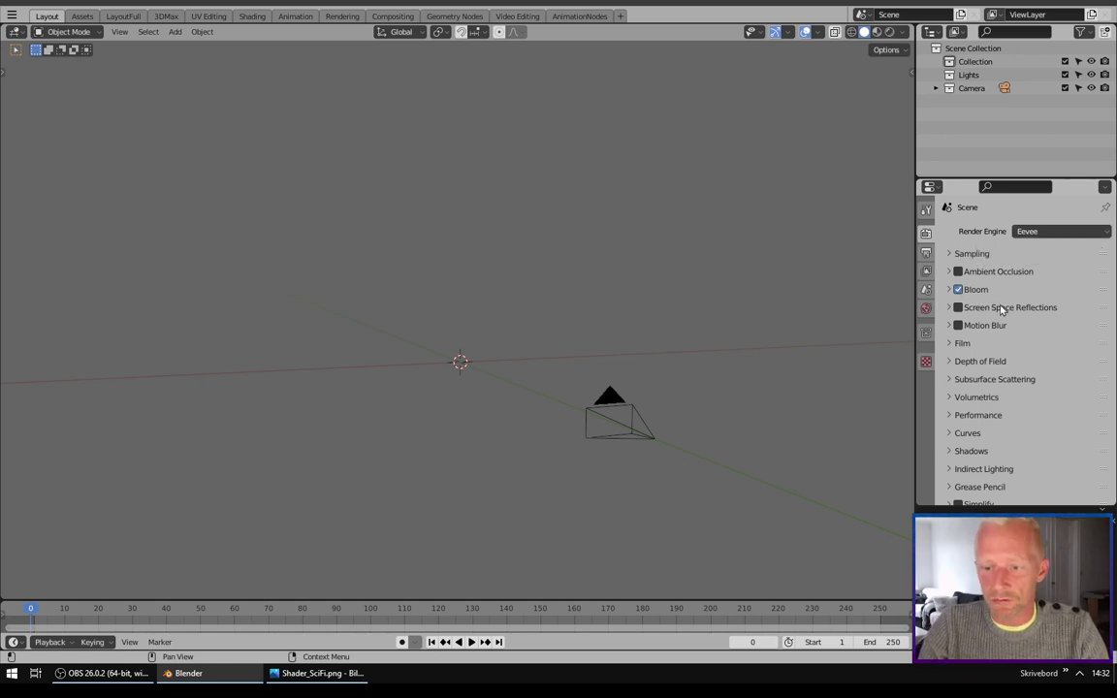
Add a text object at the scene origin and rotate it 90 degrees about the global X axis
key(shift+a)
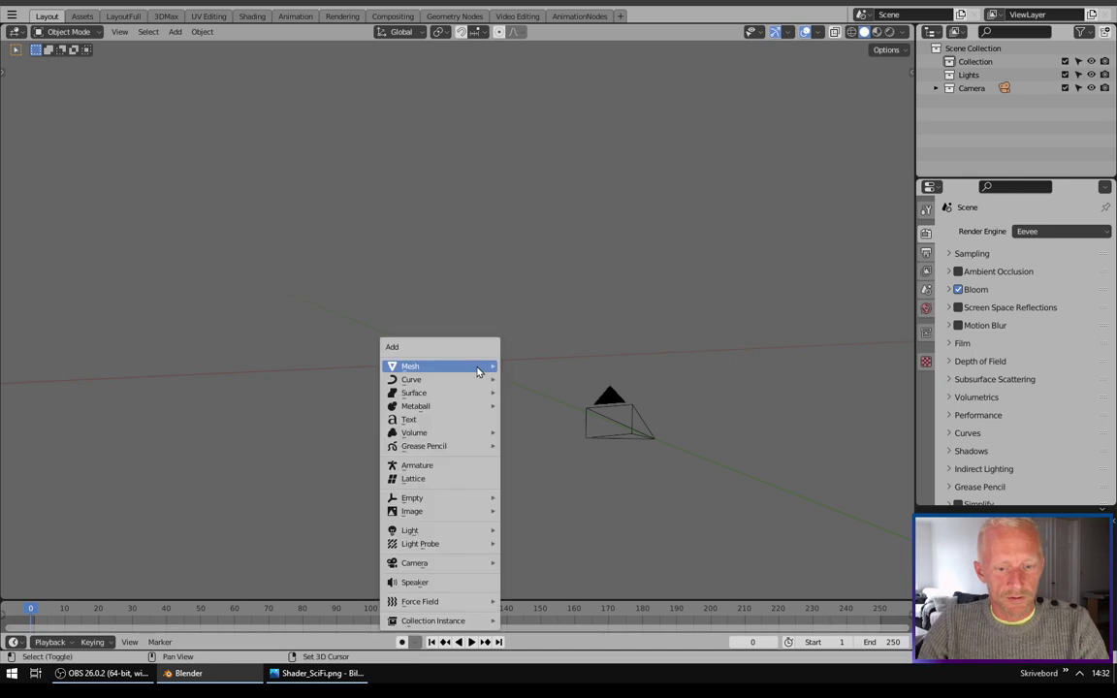
click(441, 422)
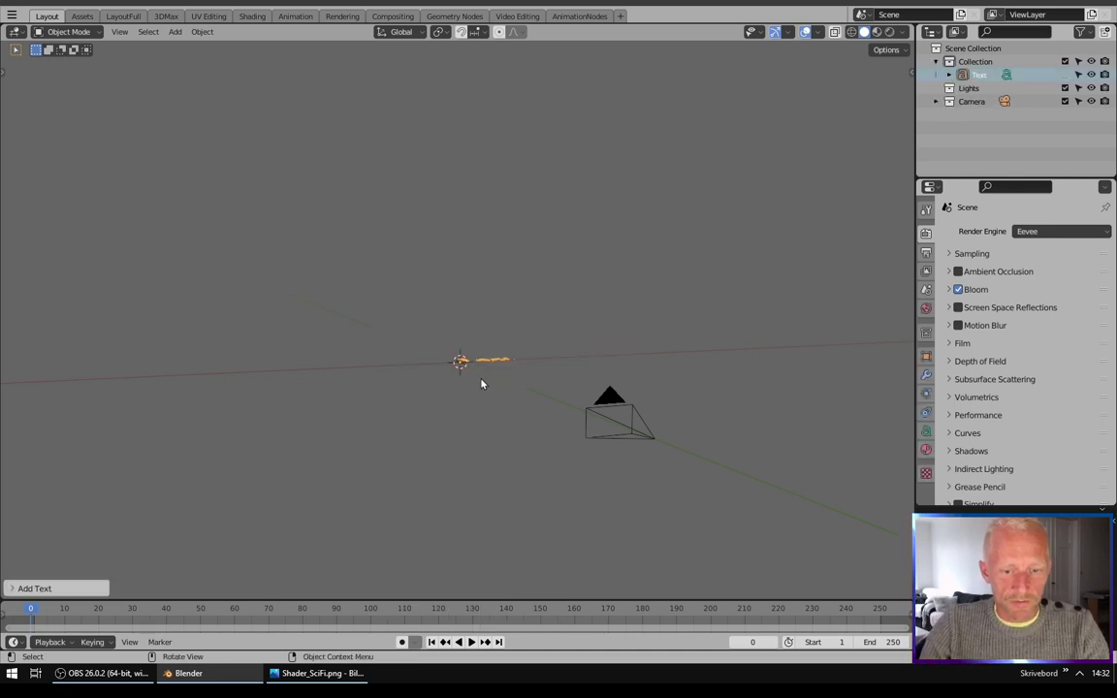
key(r)
key(x)
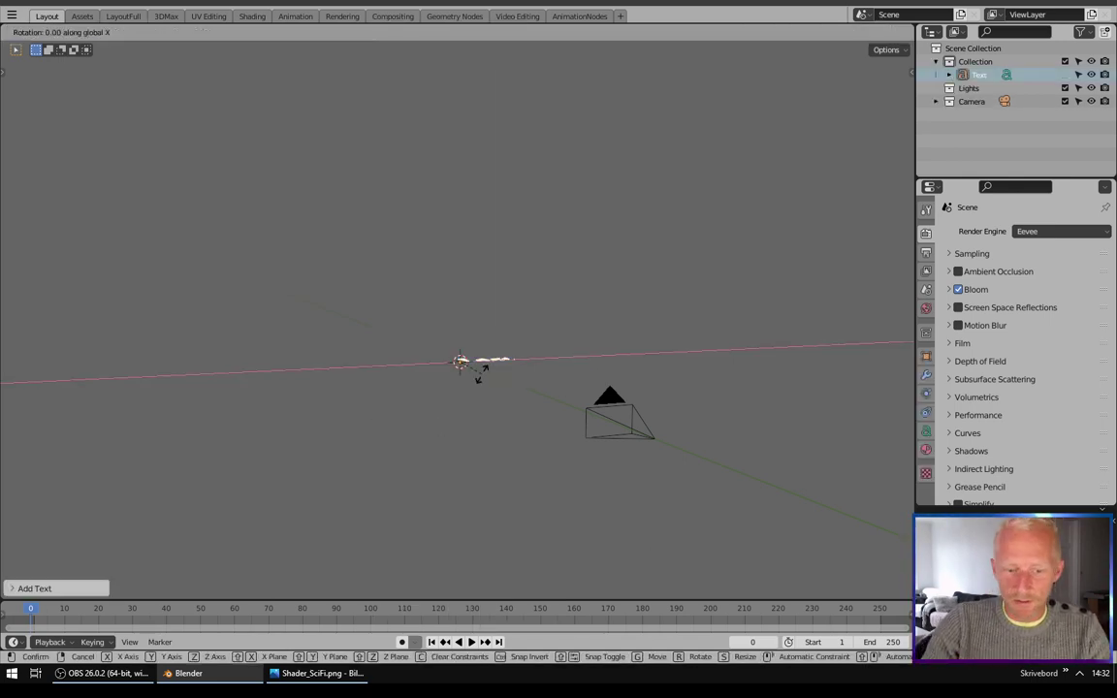
key(9)
key(0)
key(Return)
scroll(485, 381, up, 3)
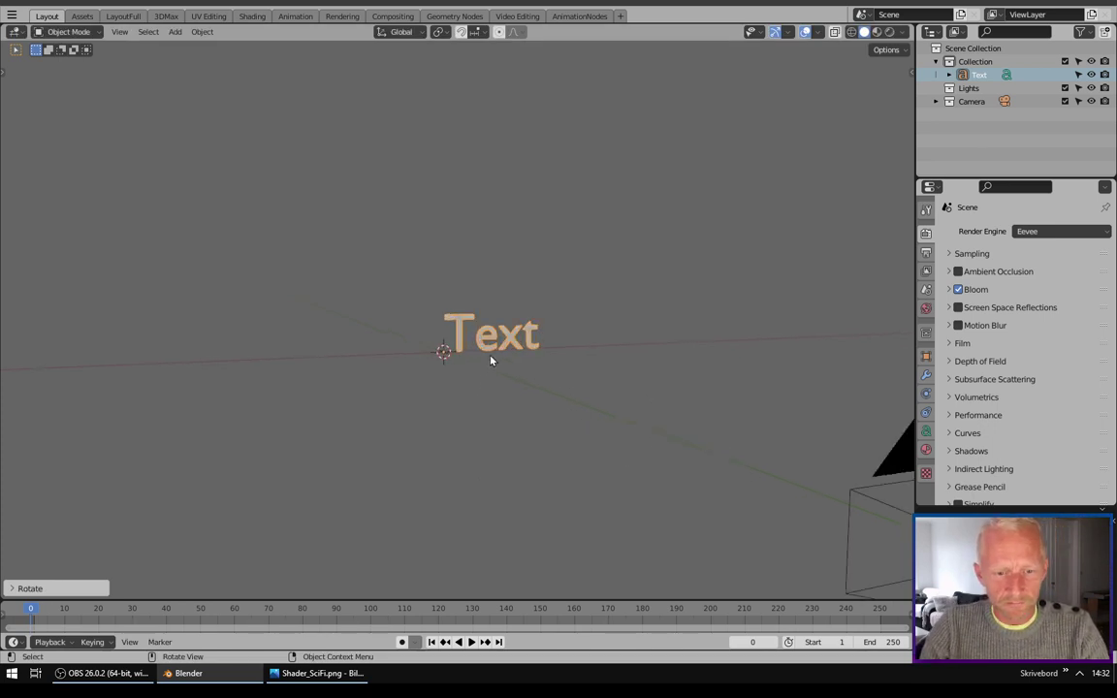
scroll(491, 361, up, 1)
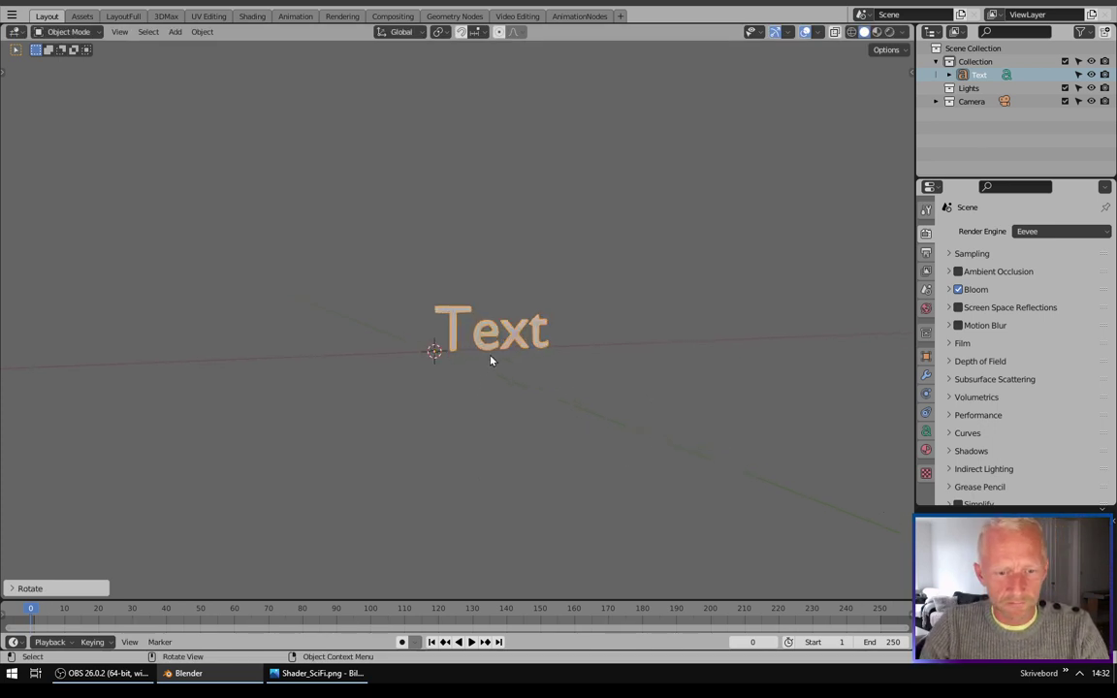
Remove the environment.jpg texture from the world background color and set the background strength to 0
click(925, 309)
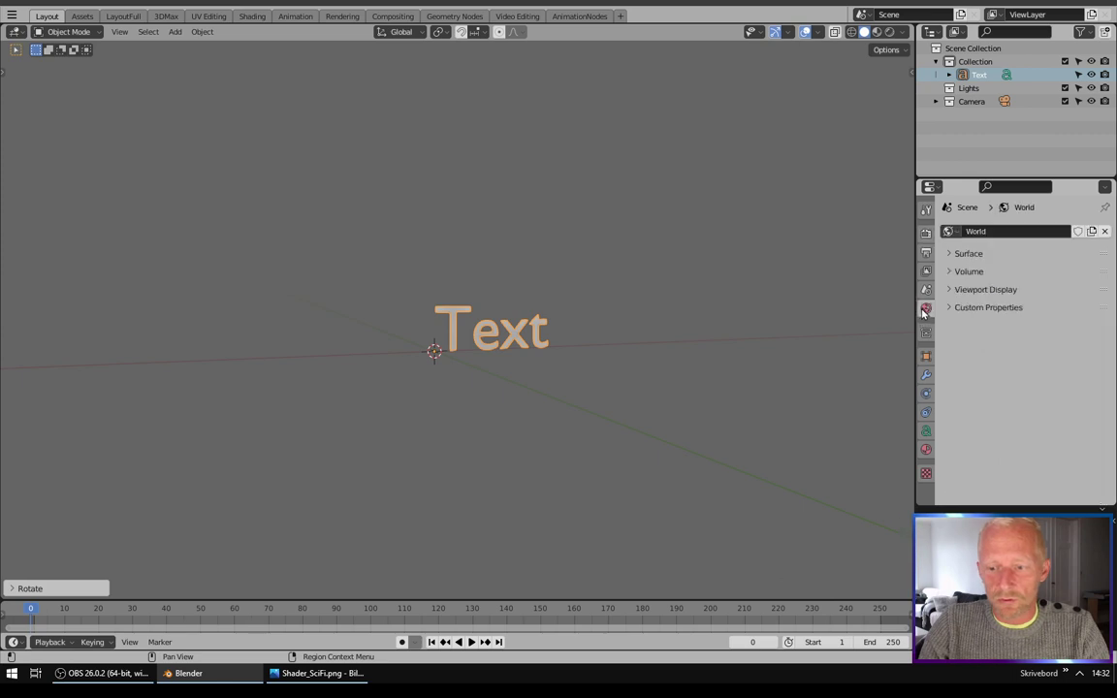
click(965, 255)
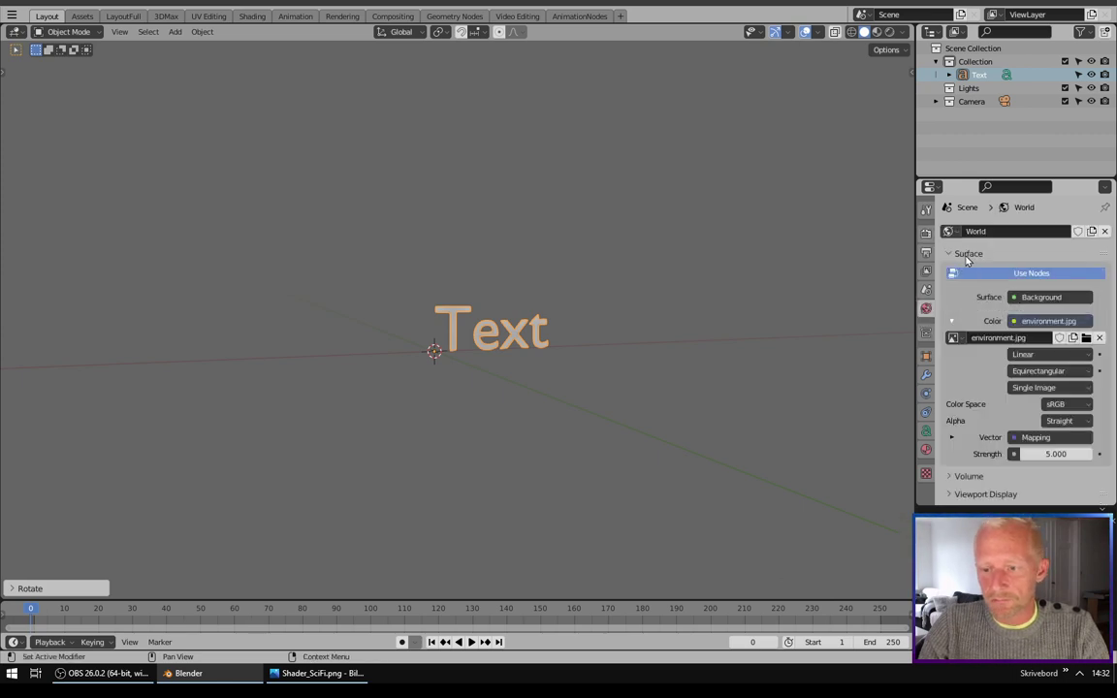
click(1013, 322)
click(1035, 351)
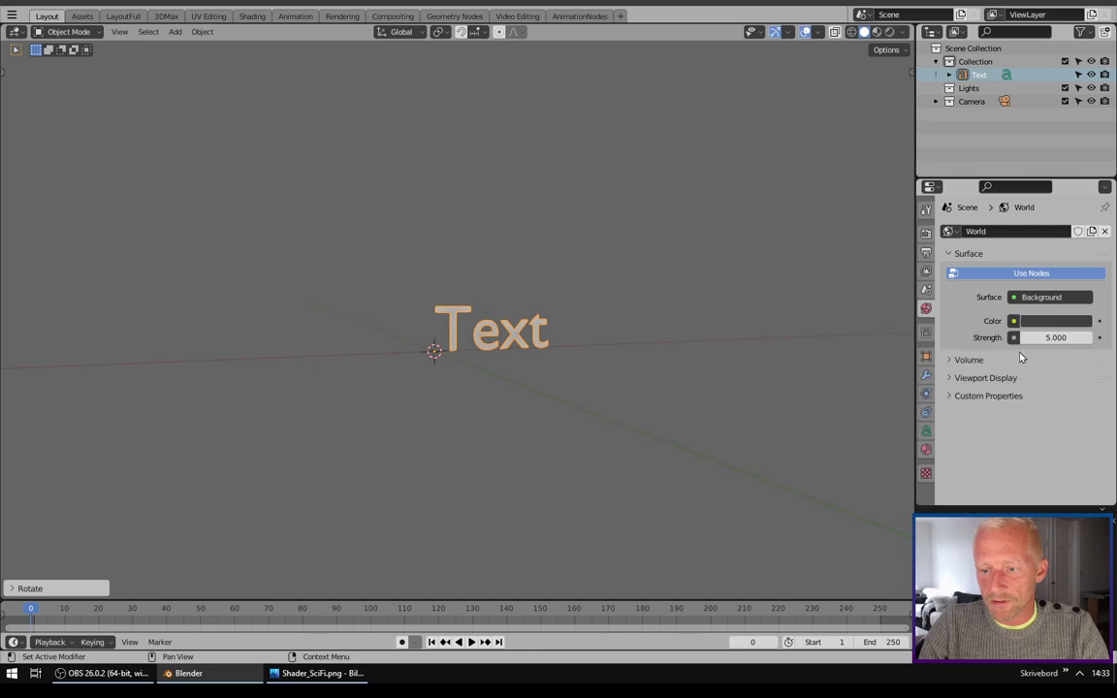
click(1052, 321)
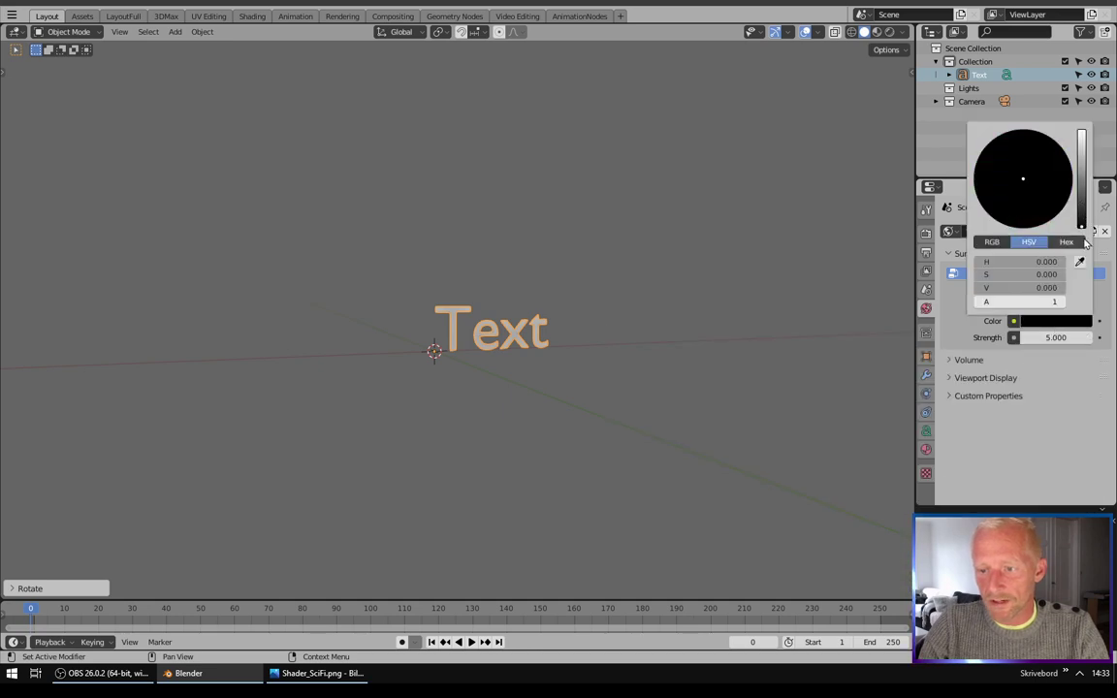
click(1055, 338)
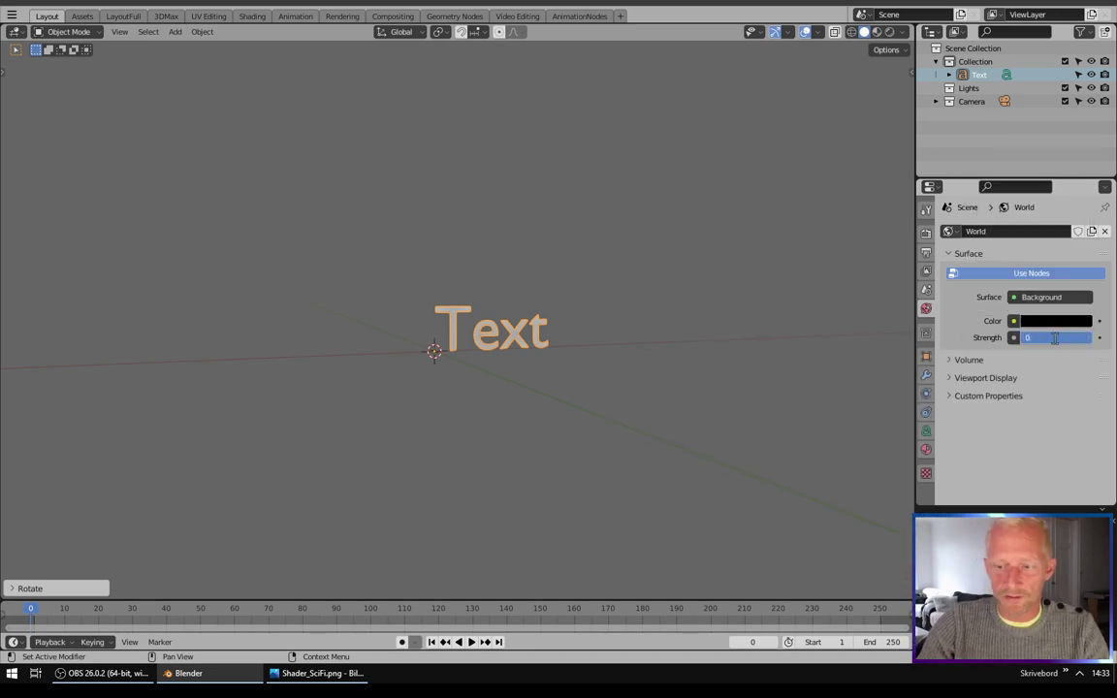
key(Return)
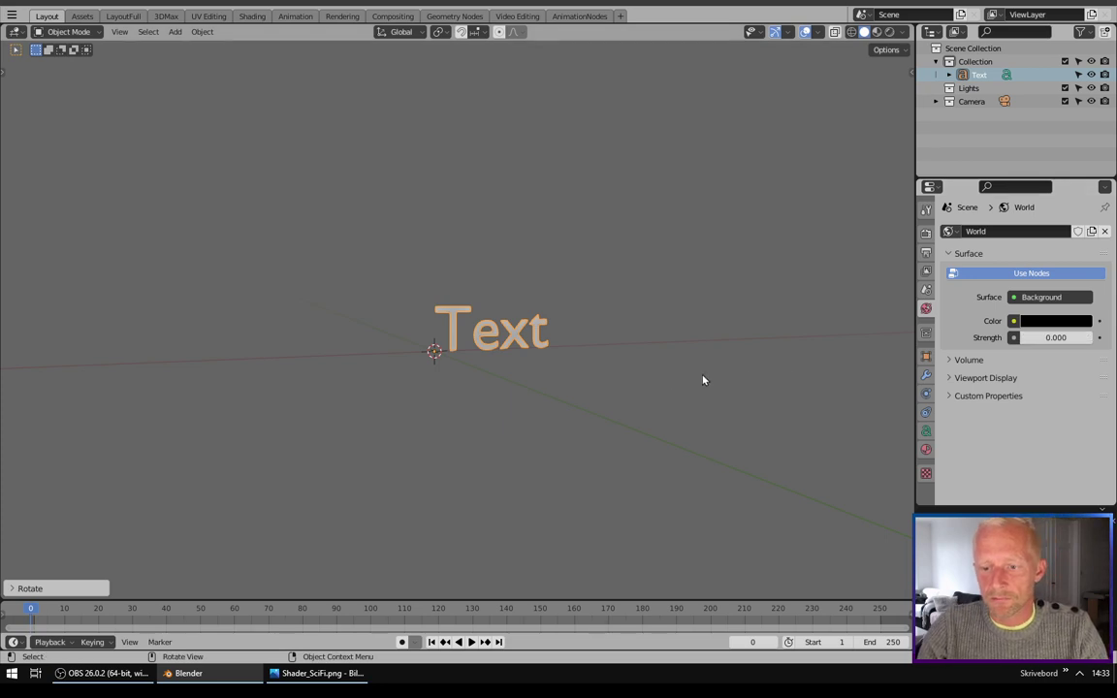
click(925, 234)
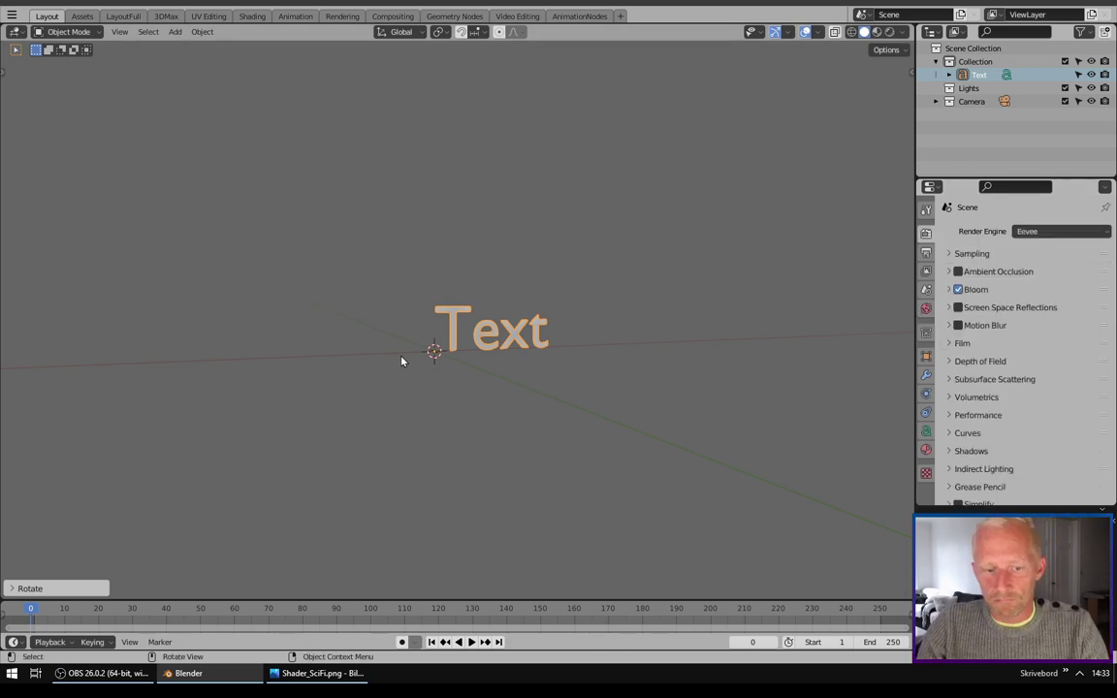
Replace the default wording of the text object with "Type Any Text" and return to Object Mode
key(Tab)
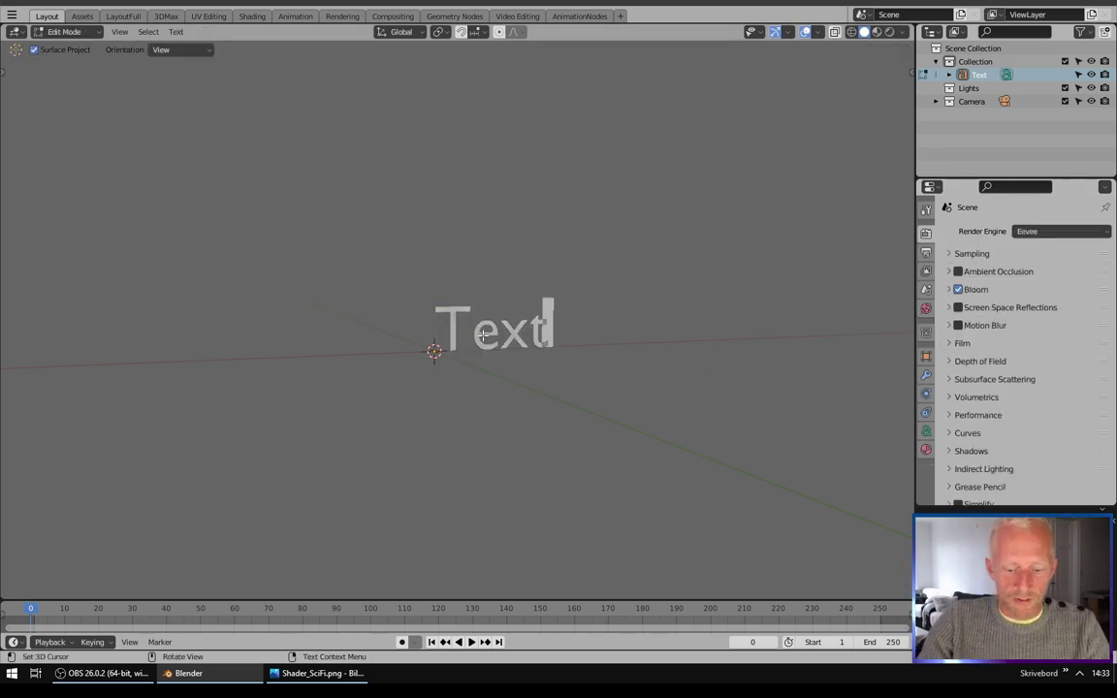
key(BackSpace)
key(BackSpace)
key(BackSpace)
key(BackSpace)
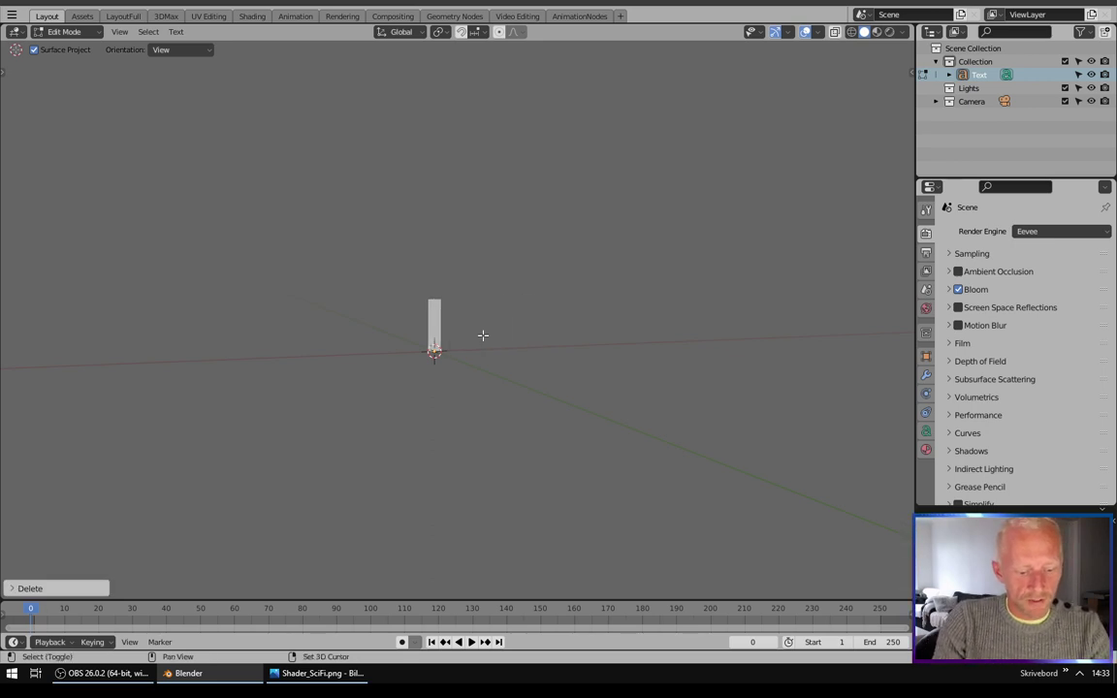
text(Tu)
key(BackSpace)
text(ype)
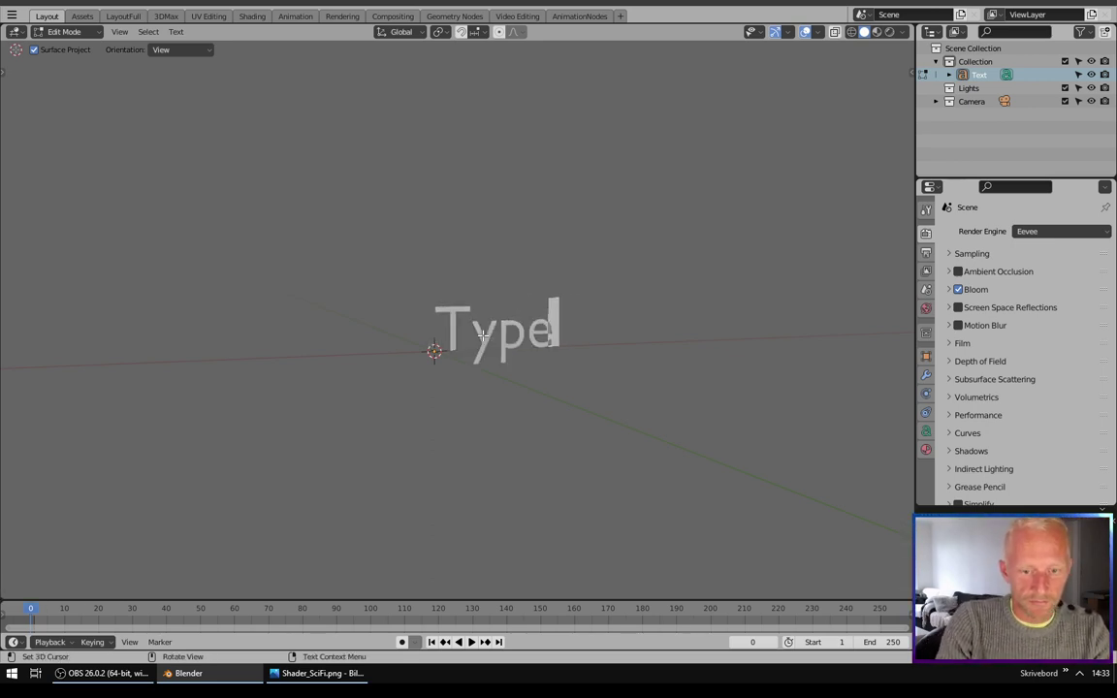
text( Any Te)
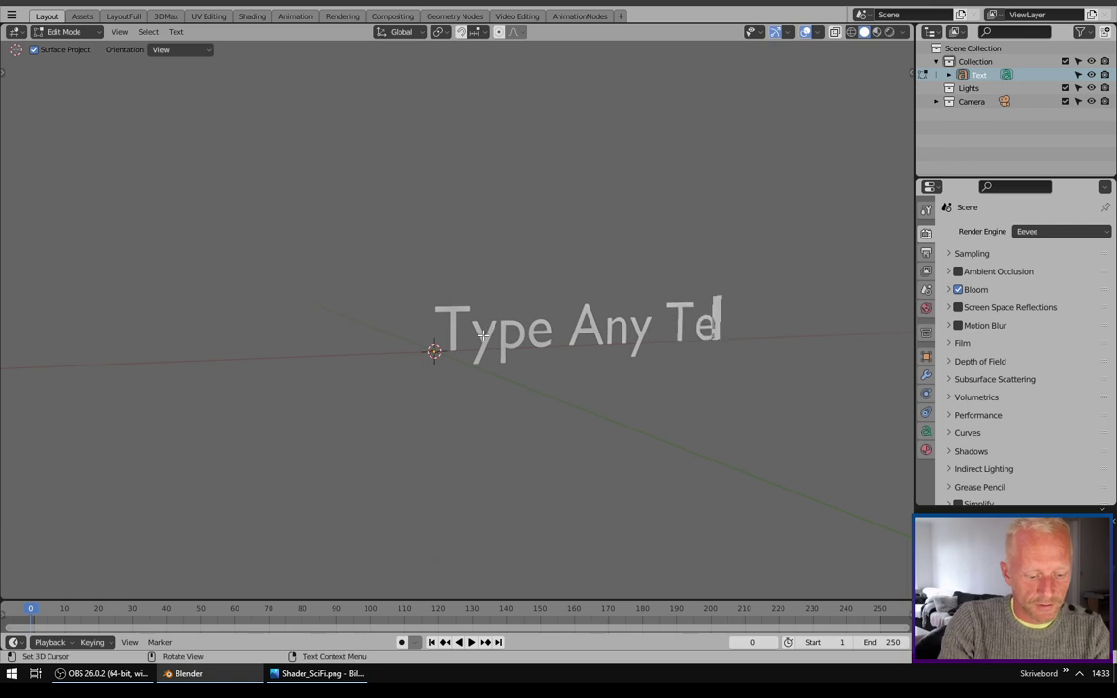
text(x)
text(t)
key(Return)
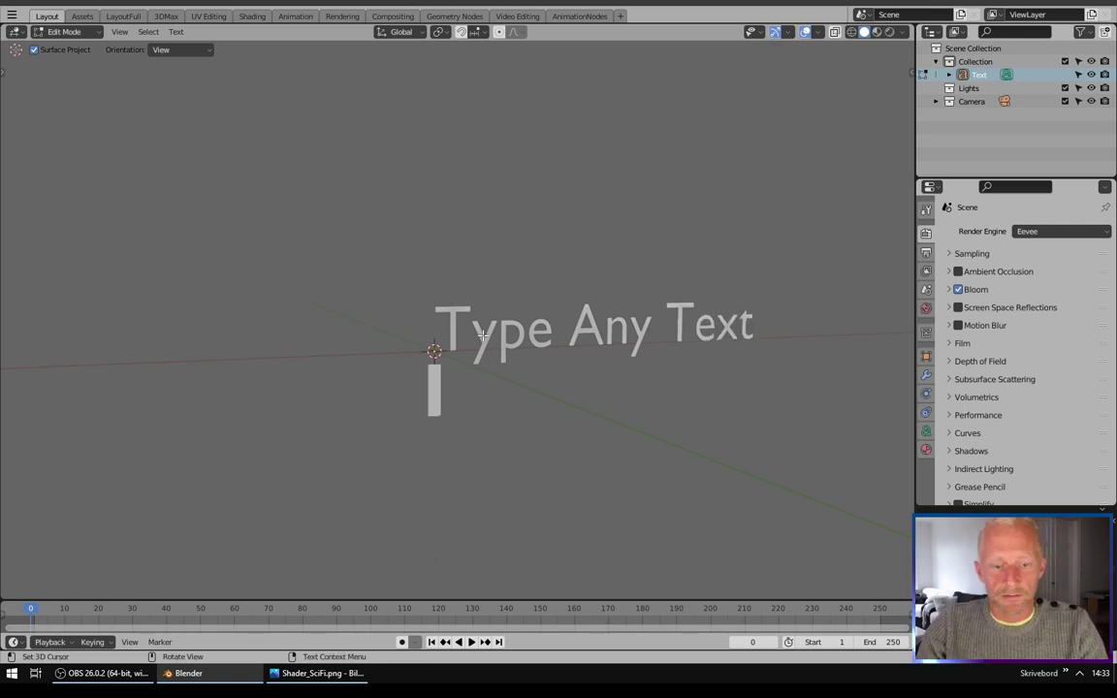
key(Tab)
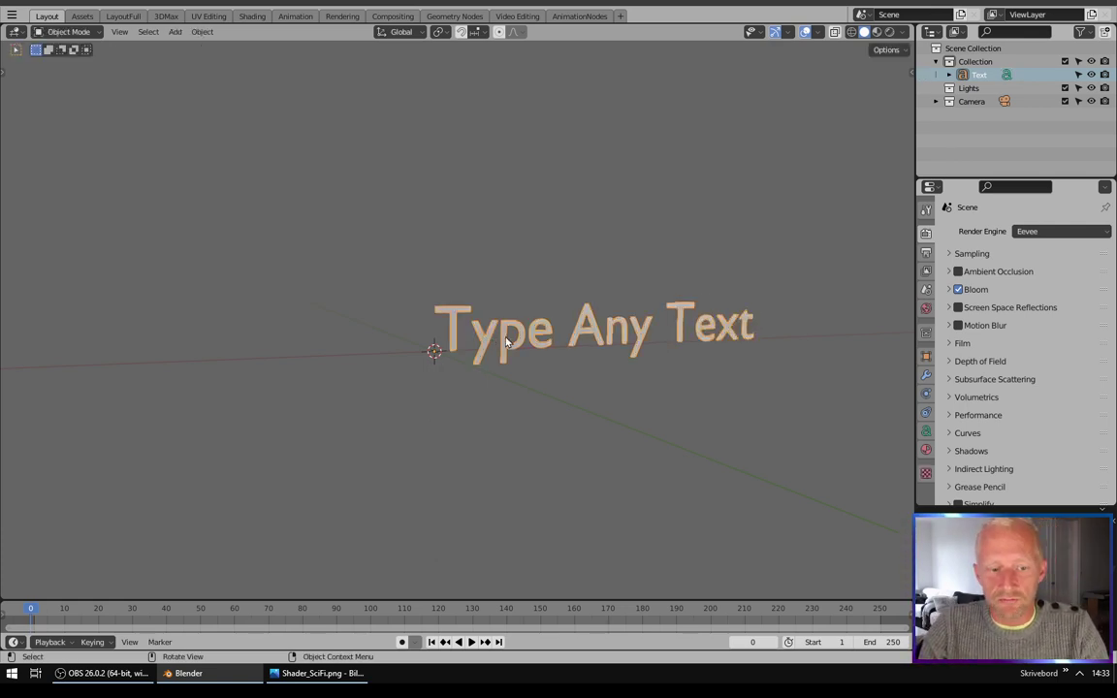
Load Arial Black from the Windows fonts folder as the text object's regular font
click(926, 430)
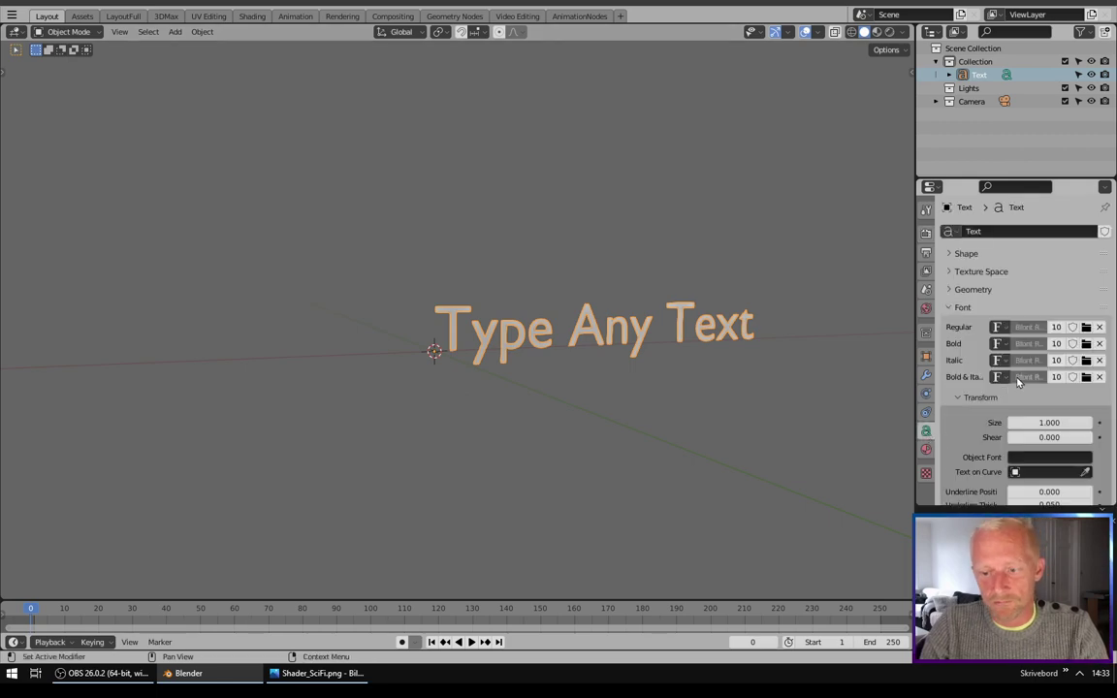
click(1086, 327)
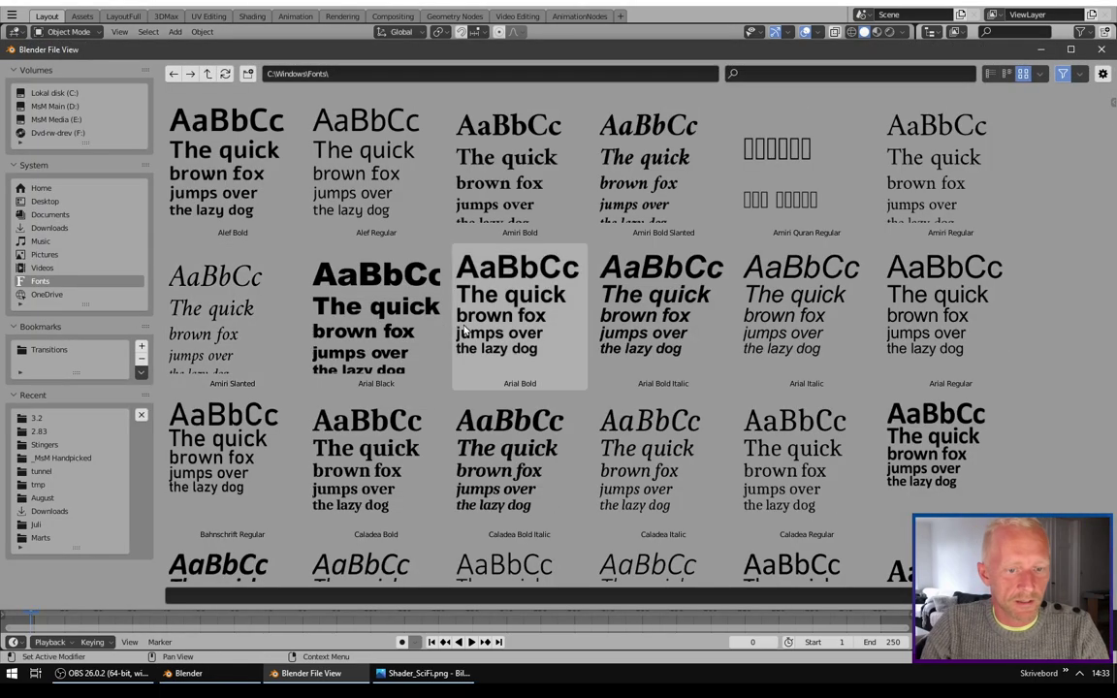
double_click(383, 320)
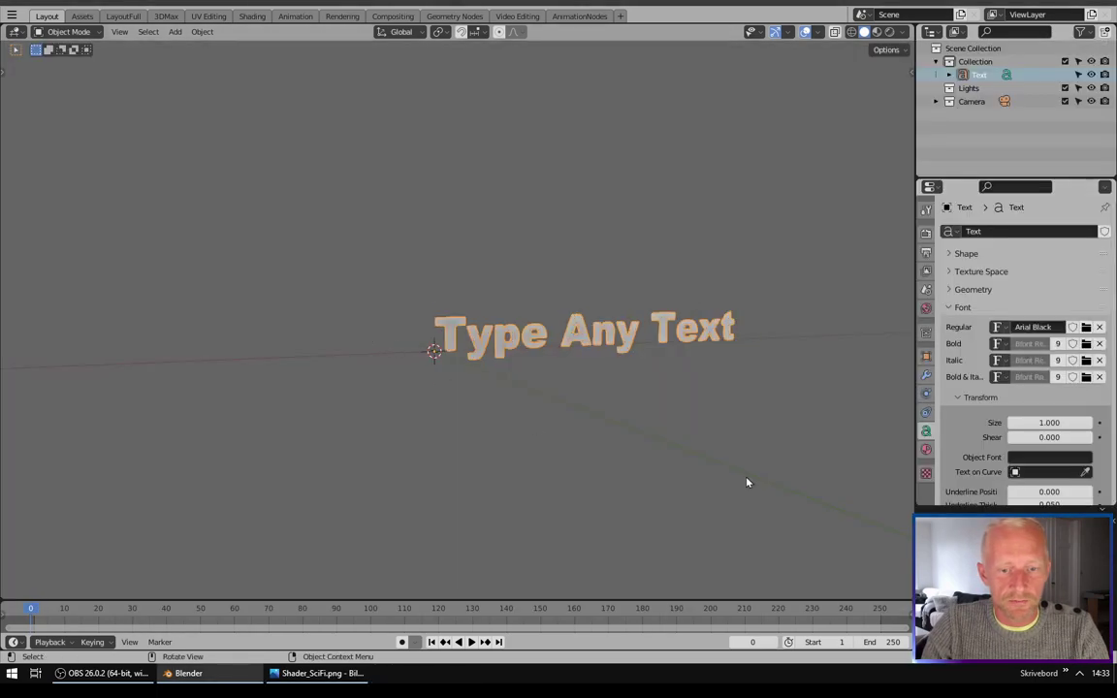
Move the text object along the global X axis so it is roughly centred on the scene origin
key(g)
key(x)
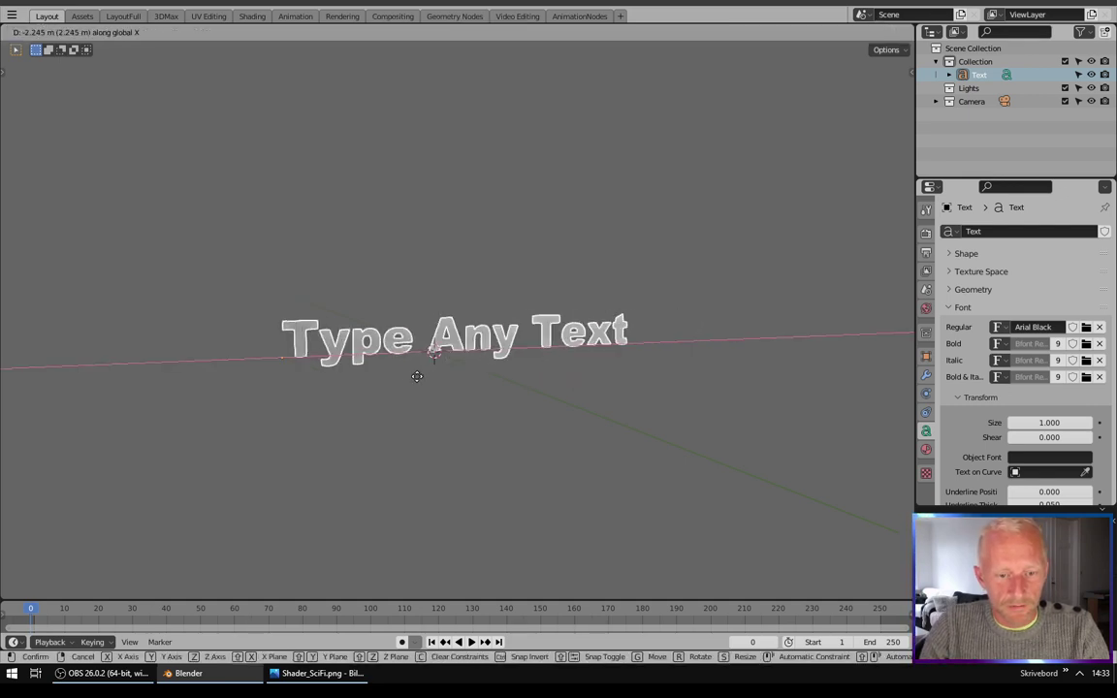
click(366, 380)
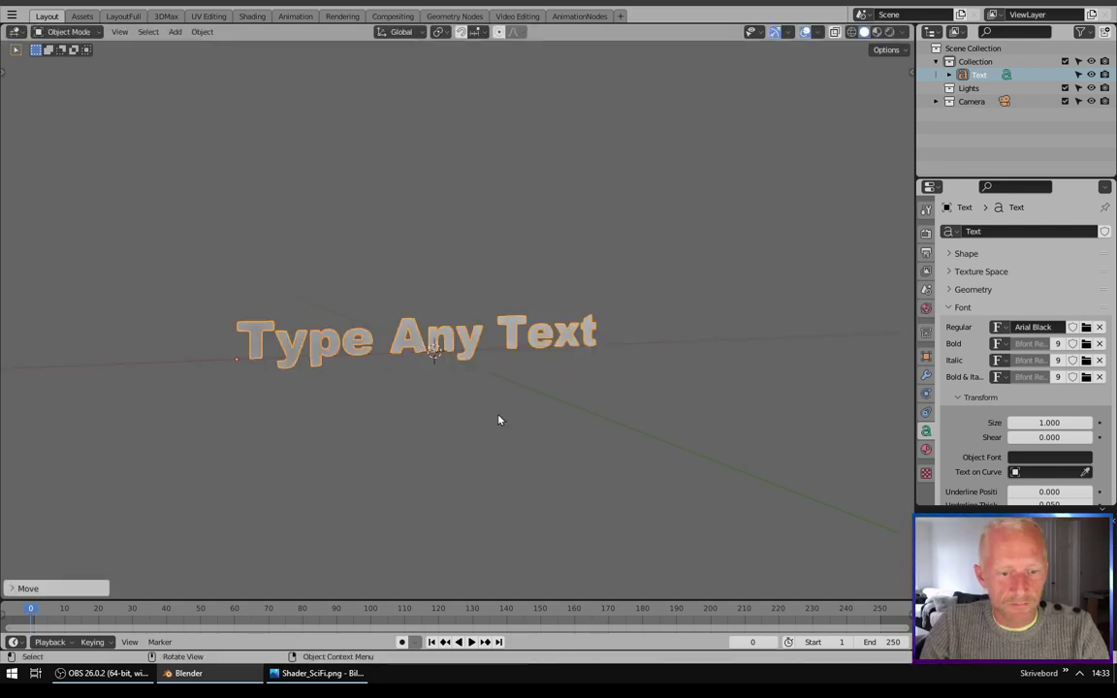
scroll(449, 351, up, 4)
scroll(449, 351, down, 3)
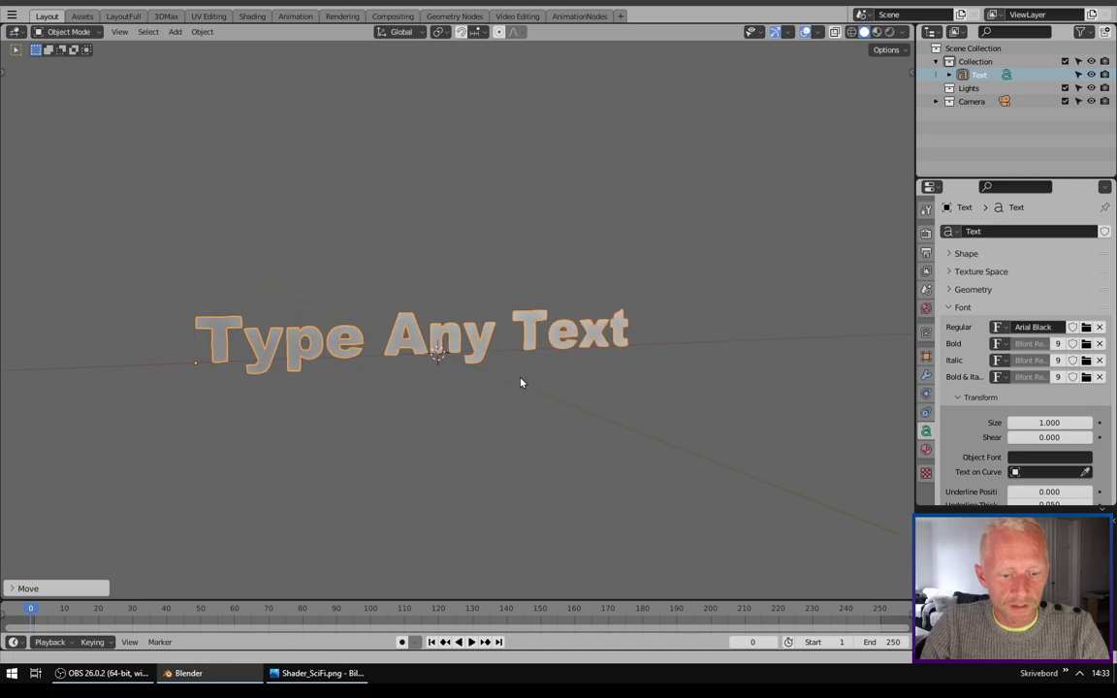
shift+middle_drag(520, 381, 628, 359)
Enlarge the timeline area to about half the window height and change it to the Shader Editor
drag(611, 598, 605, 298)
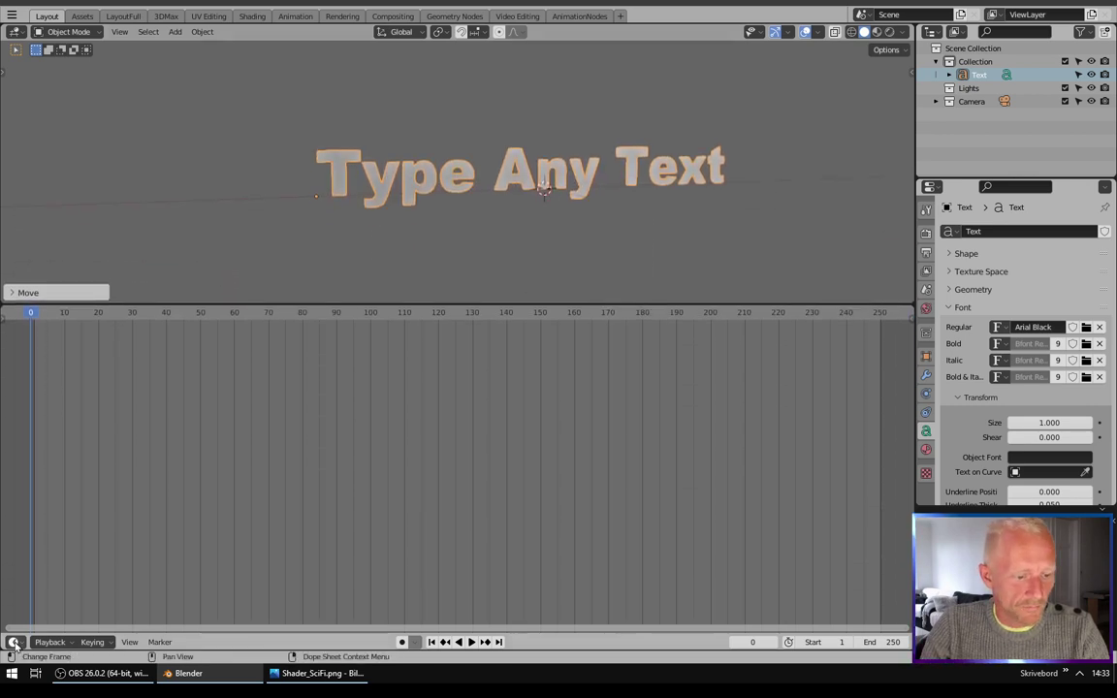
click(15, 642)
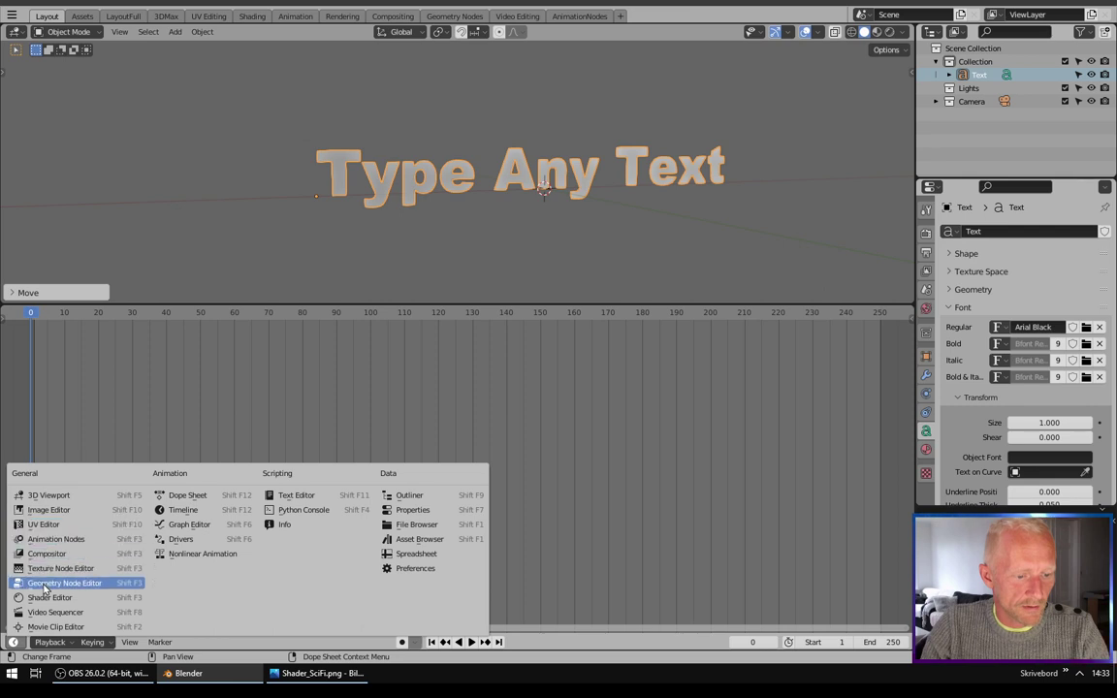
click(48, 597)
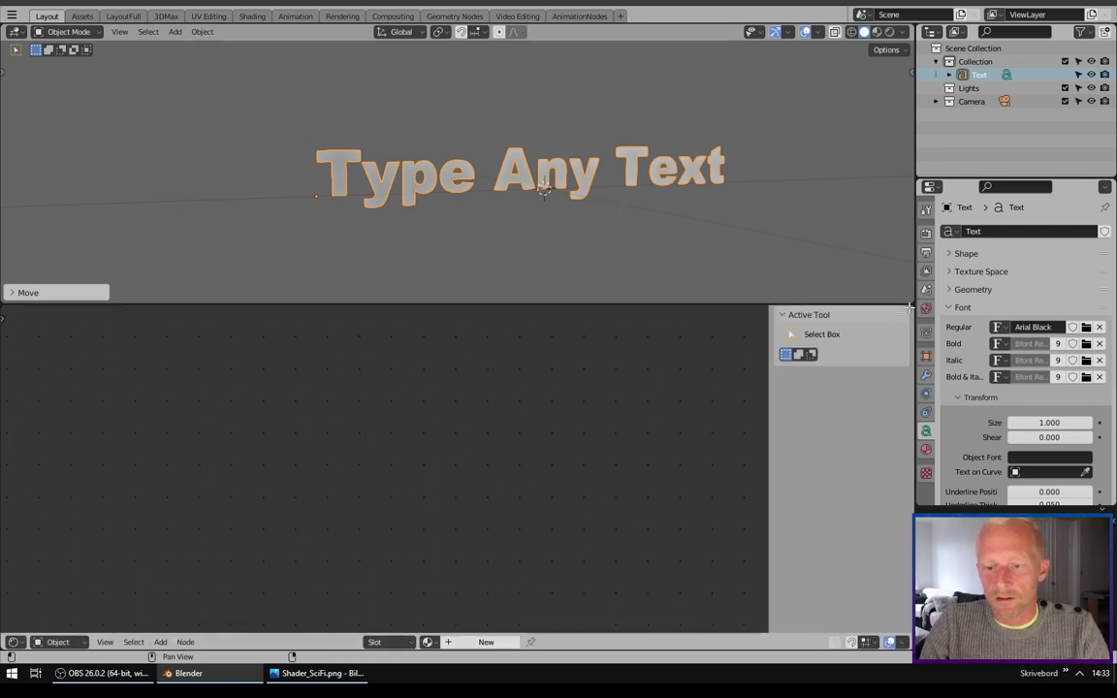
Split off a strip above the Shader Editor and divide it into a Timeline and a Graph Editor side by side
drag(911, 306, 911, 417)
drag(911, 306, 468, 315)
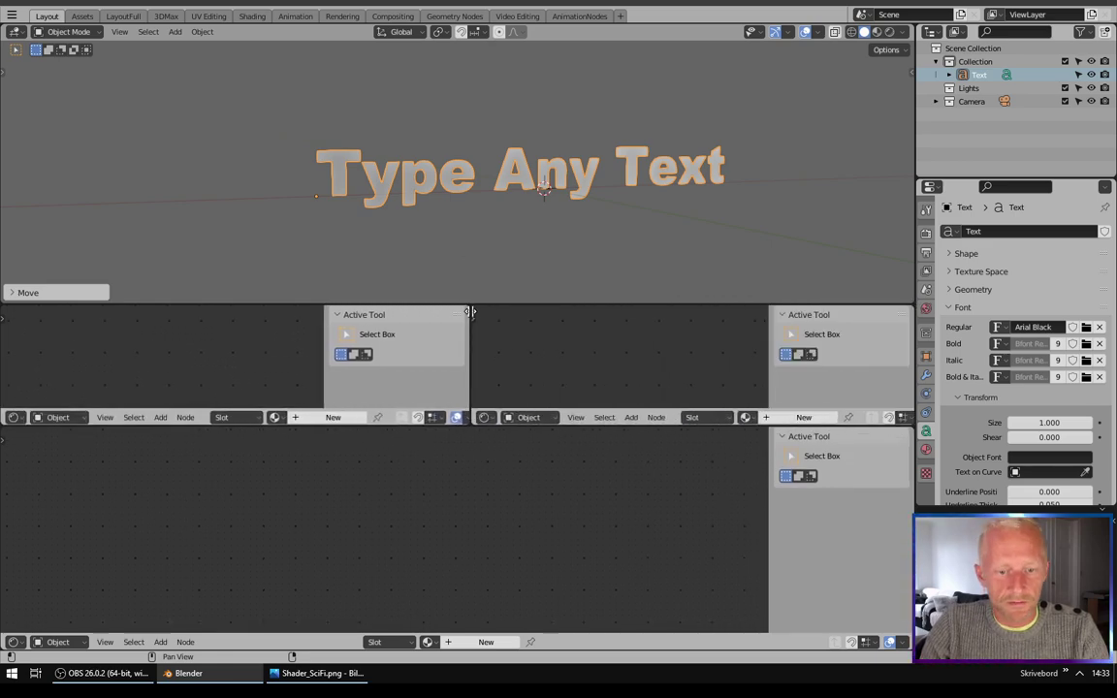
click(13, 417)
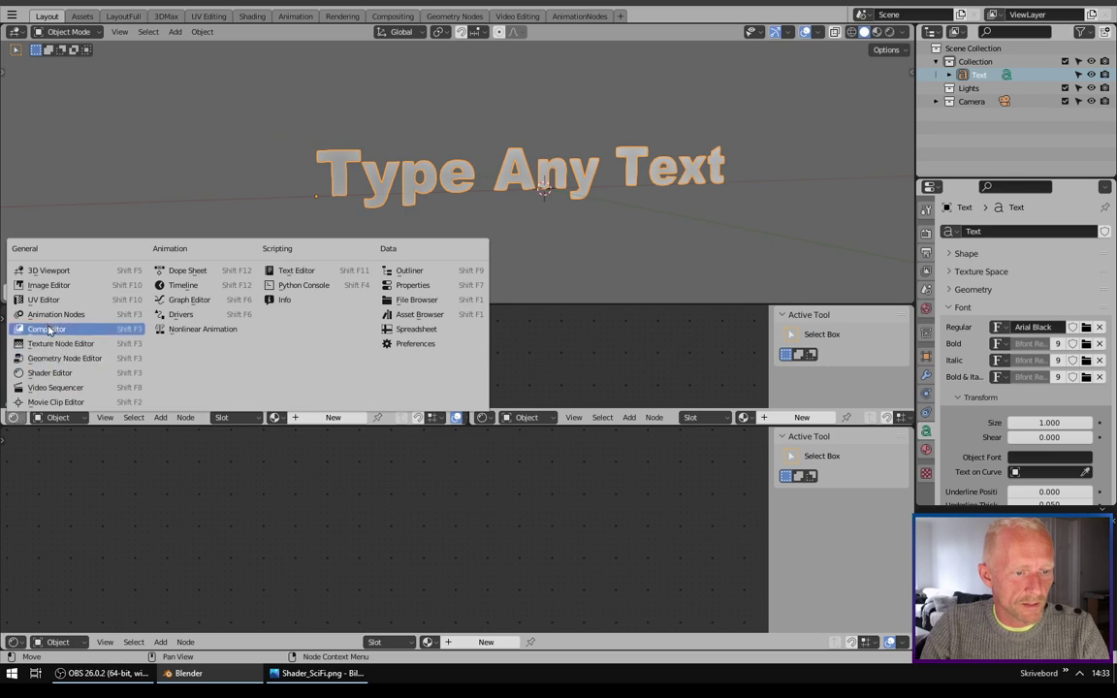
click(209, 289)
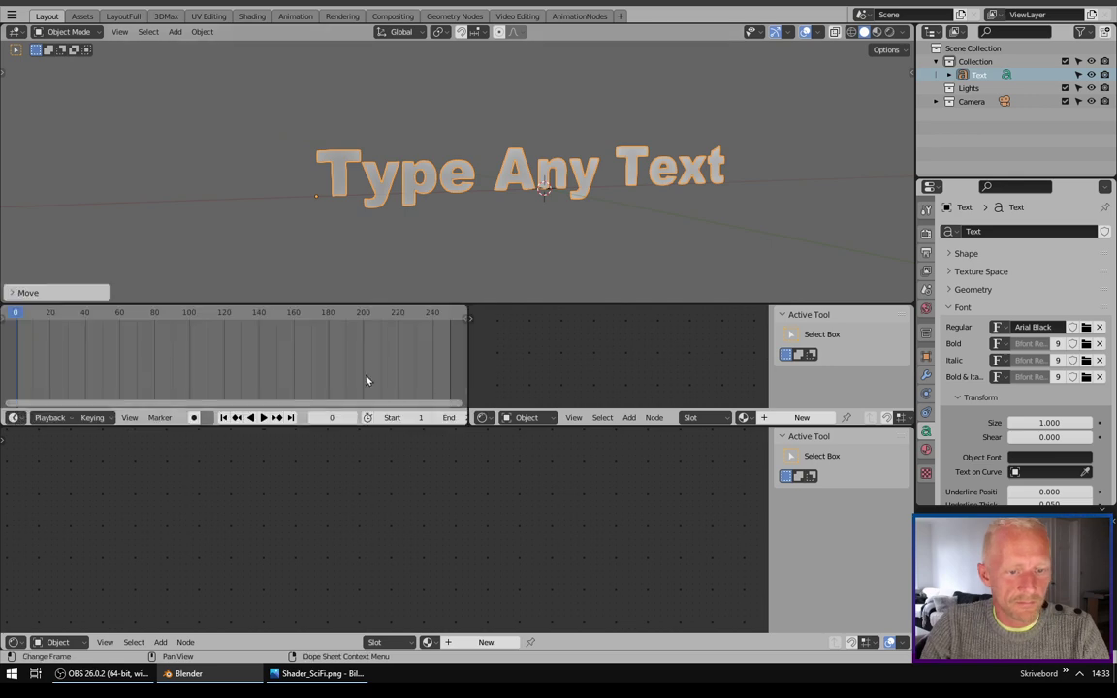
click(482, 416)
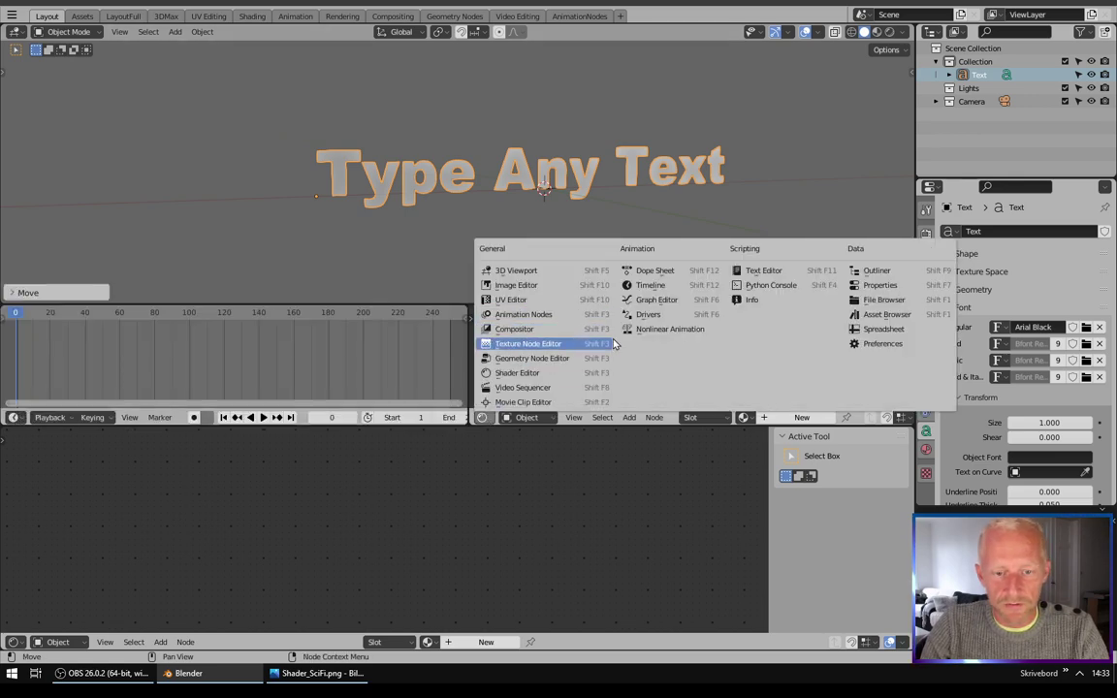
click(648, 303)
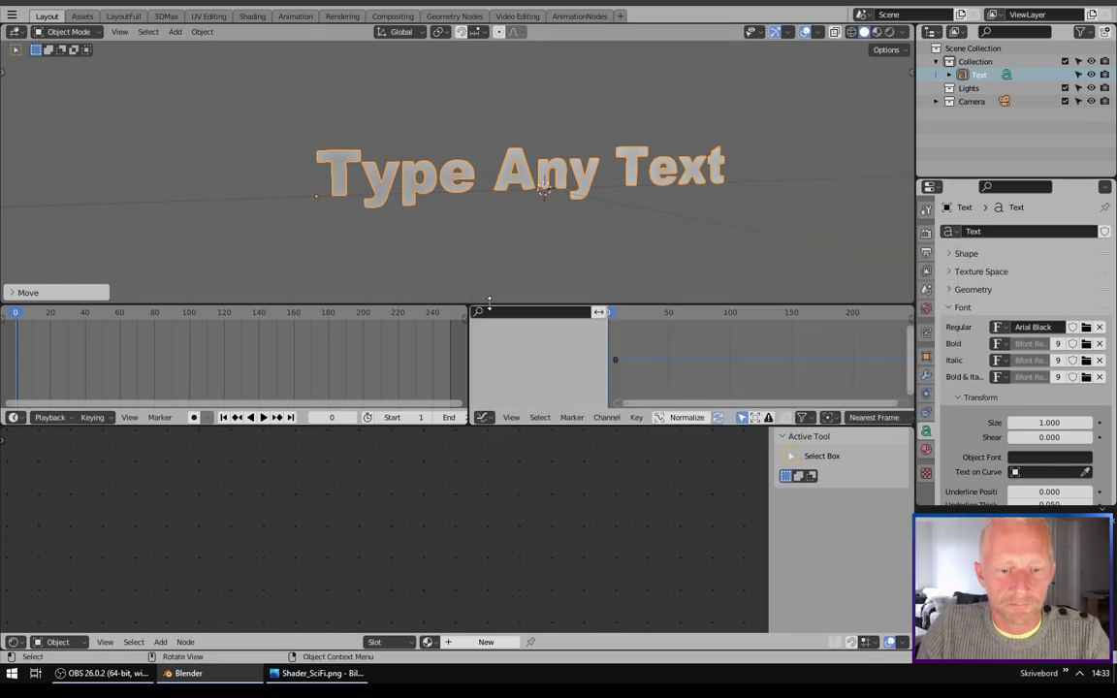
Reduce the height of the 3D viewport and the Timeline and Graph Editor strip to give the Shader Editor more room
drag(490, 302, 495, 211)
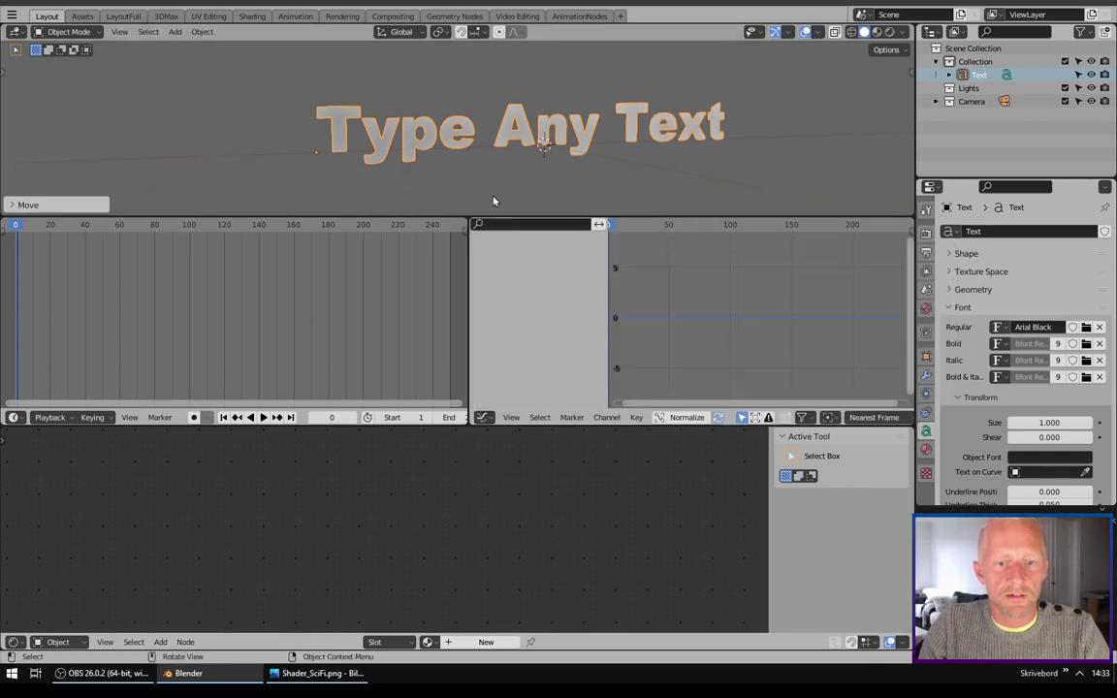
drag(491, 424, 496, 304)
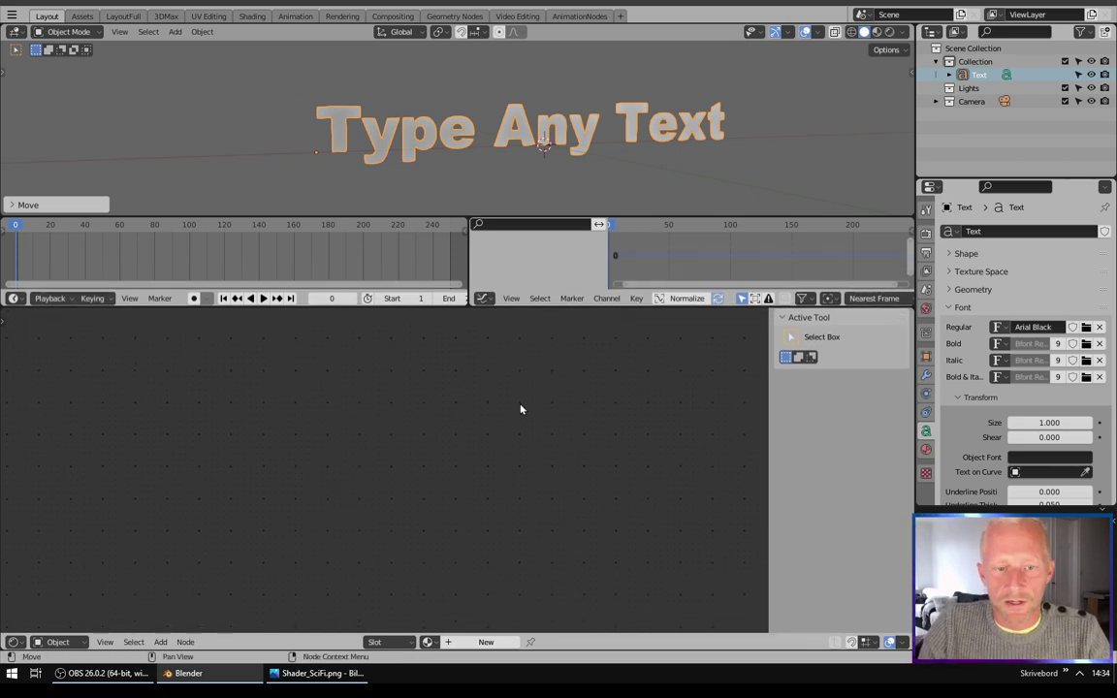
middle_drag(879, 193, 868, 194)
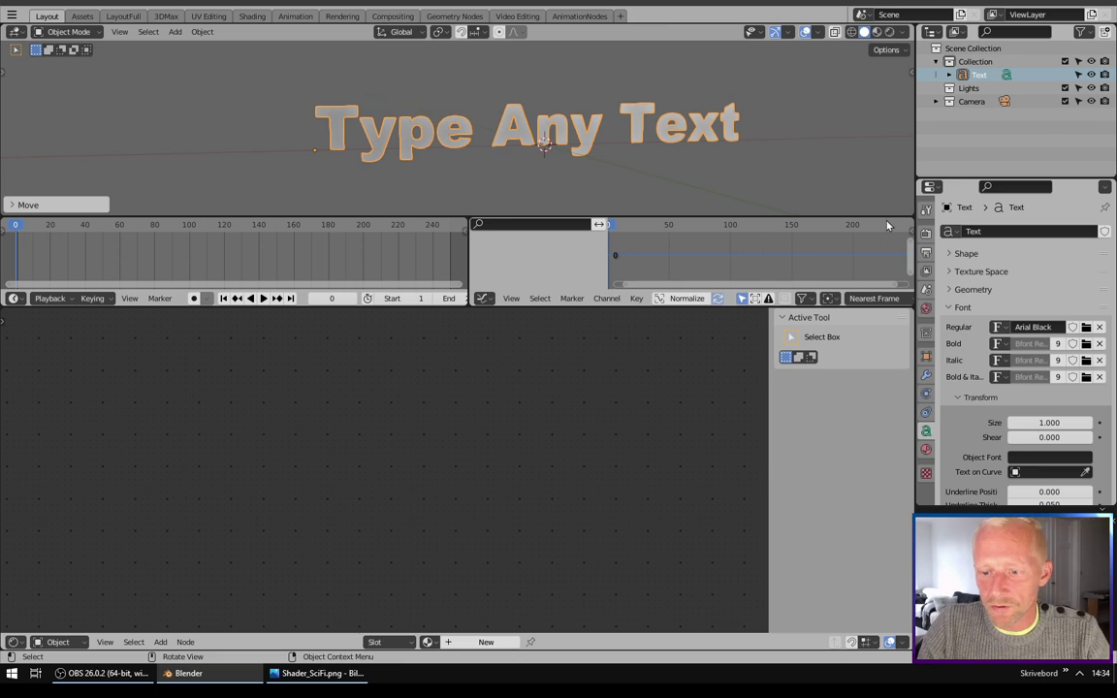
Create a new material on the text object and name it SciFi
click(925, 450)
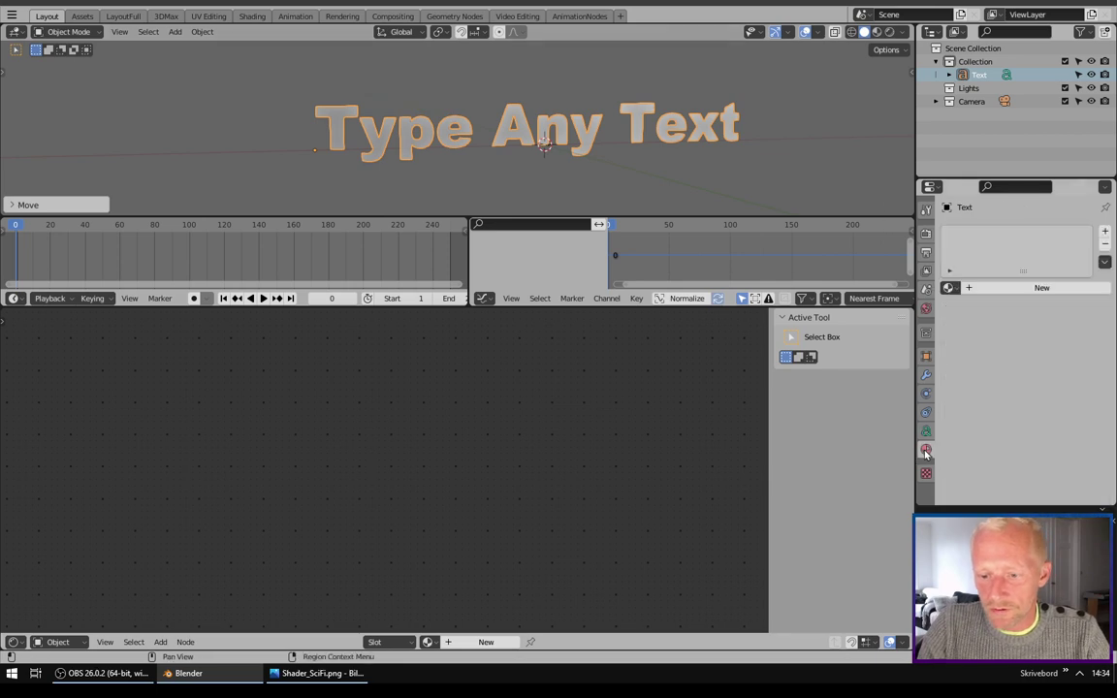
click(1011, 287)
click(1013, 288)
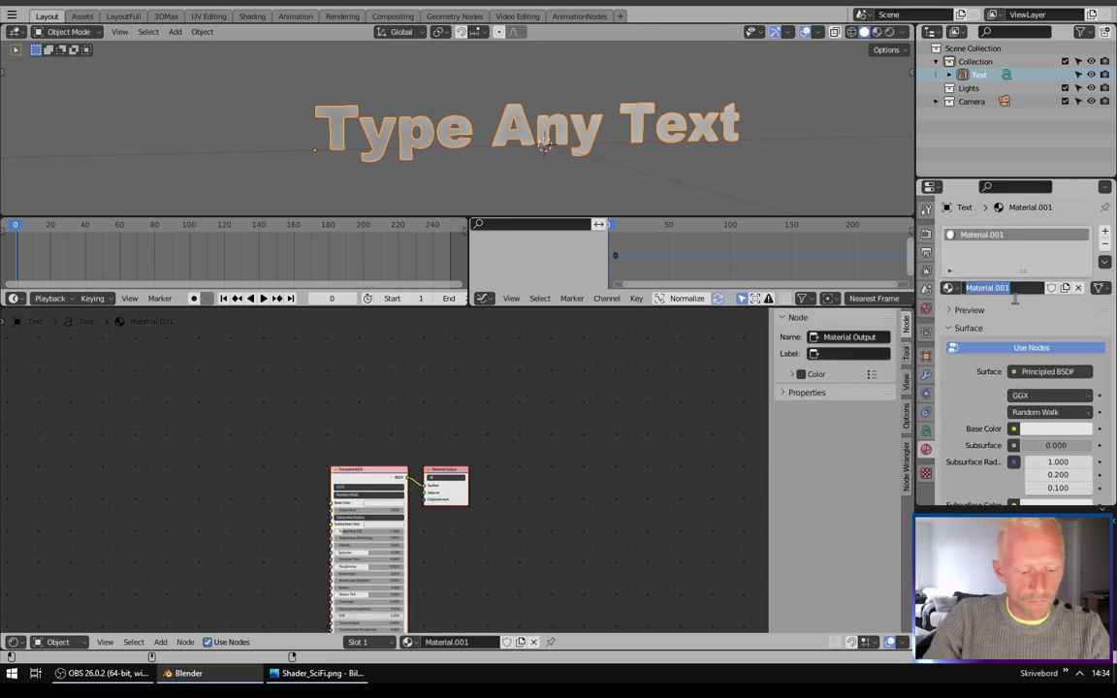
text(SciFi)
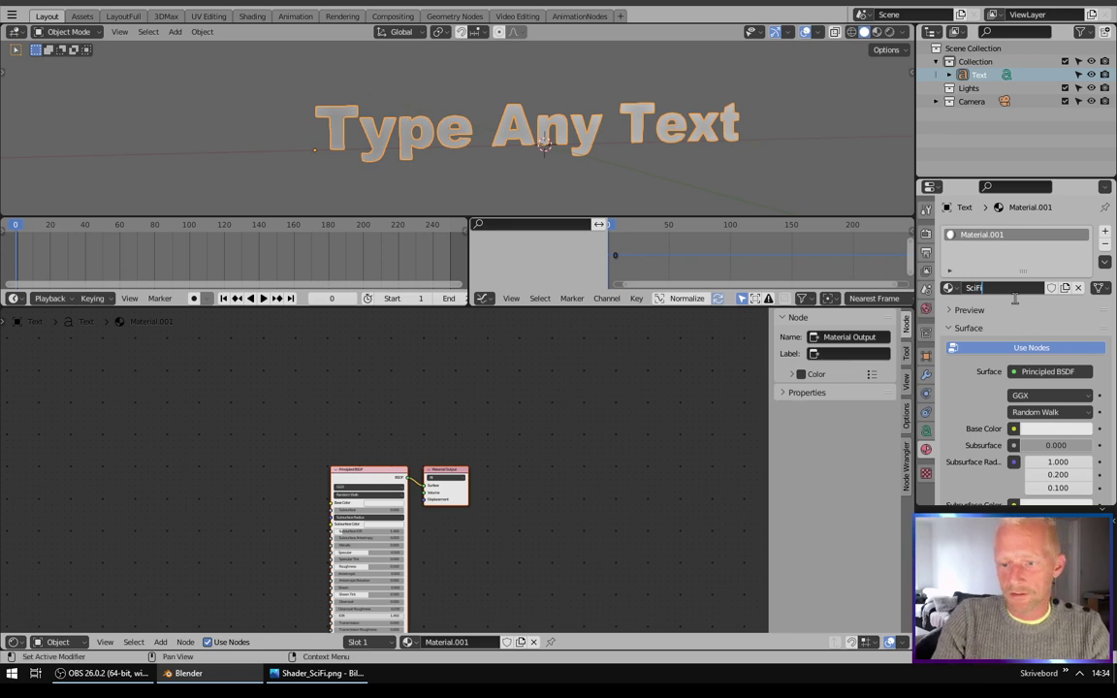
key(Return)
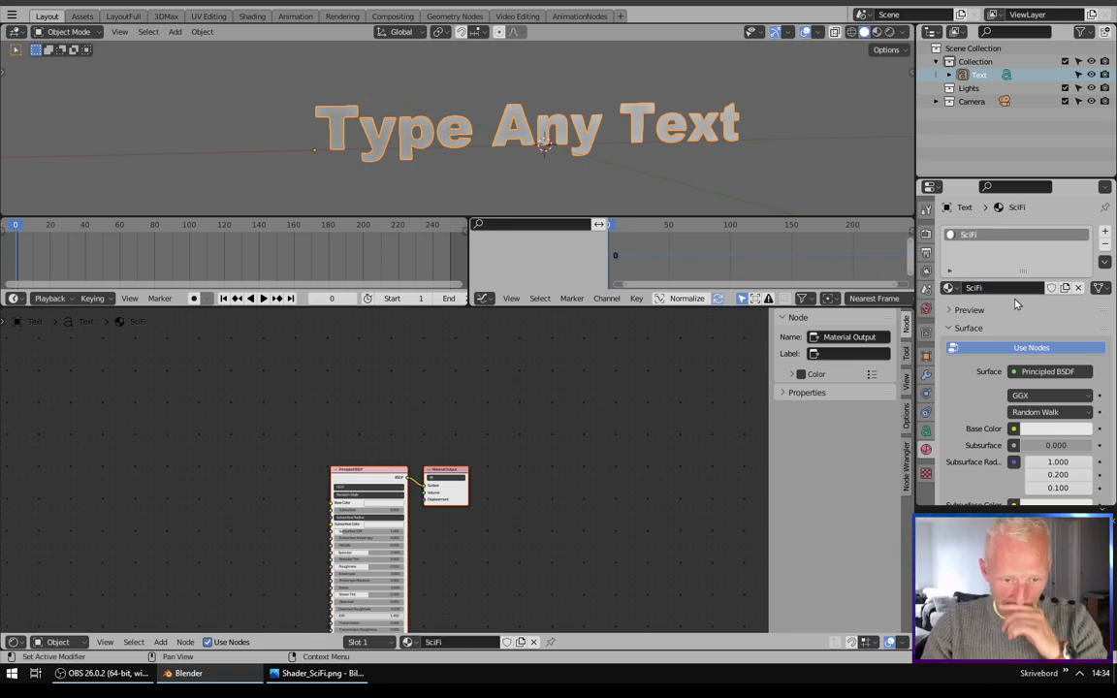
Add a MixRGB node to the SciFi material, placed to the left of the Principled BSDF node
scroll(556, 426, up, 4)
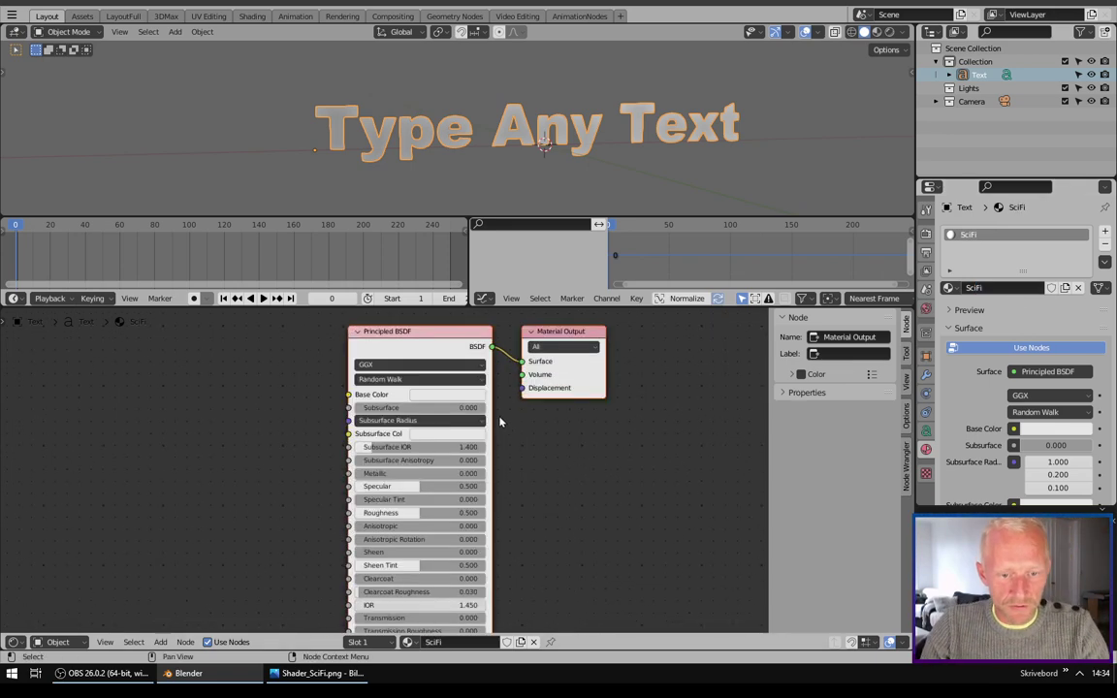
scroll(585, 441, down, 4)
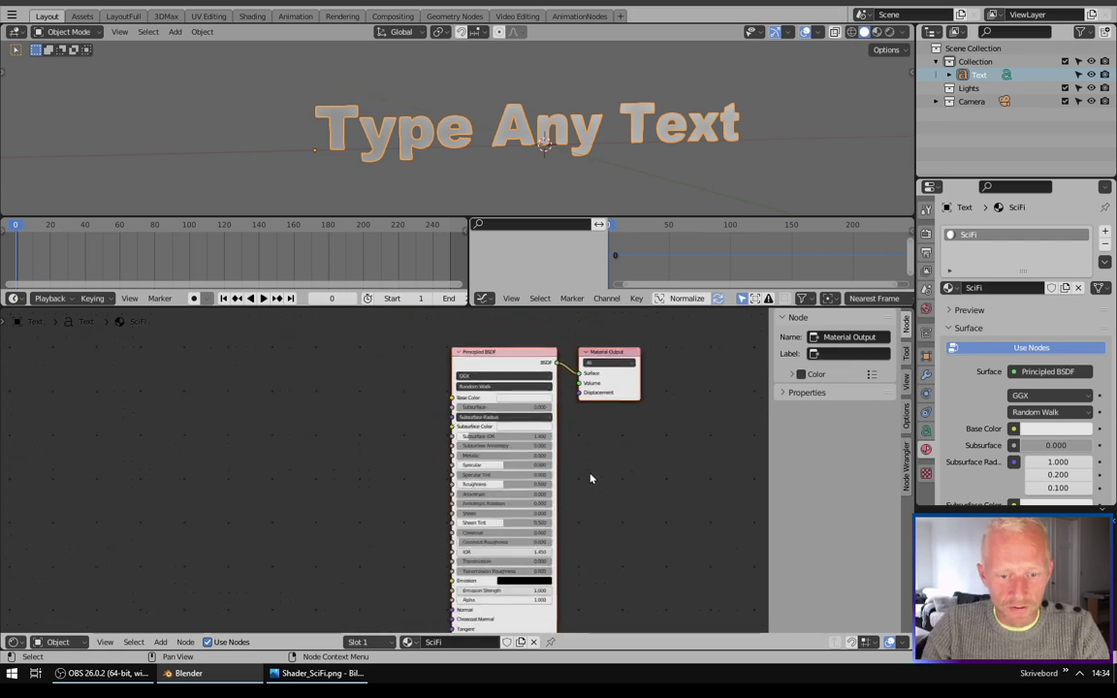
middle_drag(314, 461, 406, 454)
key(shift+a)
click(403, 448)
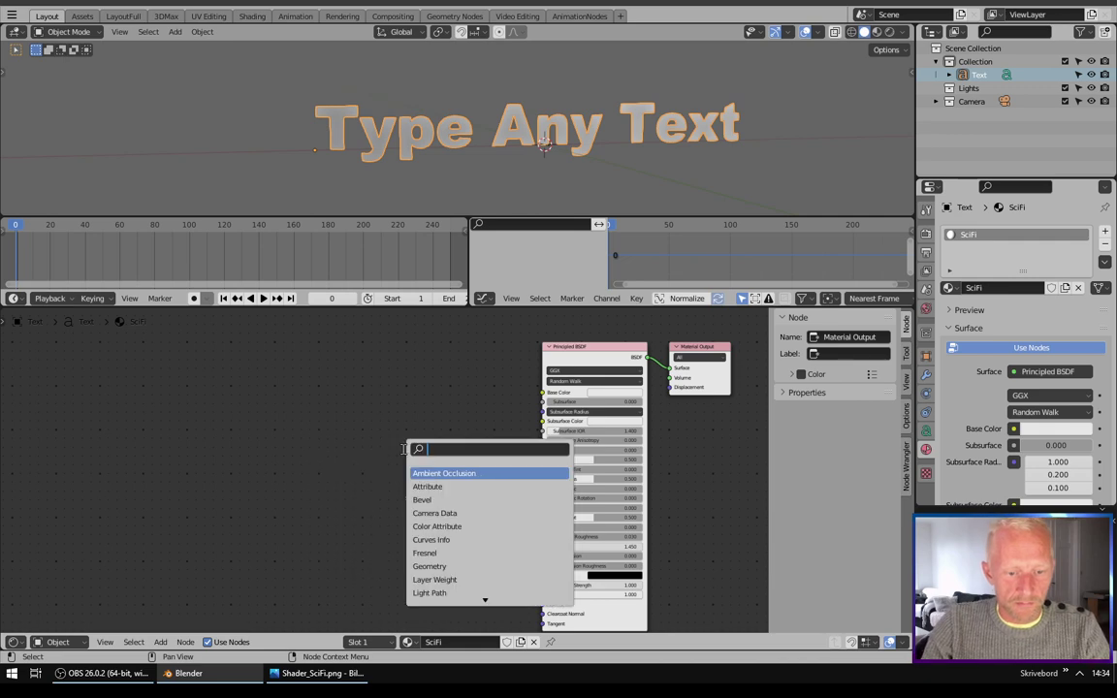
text(mix)
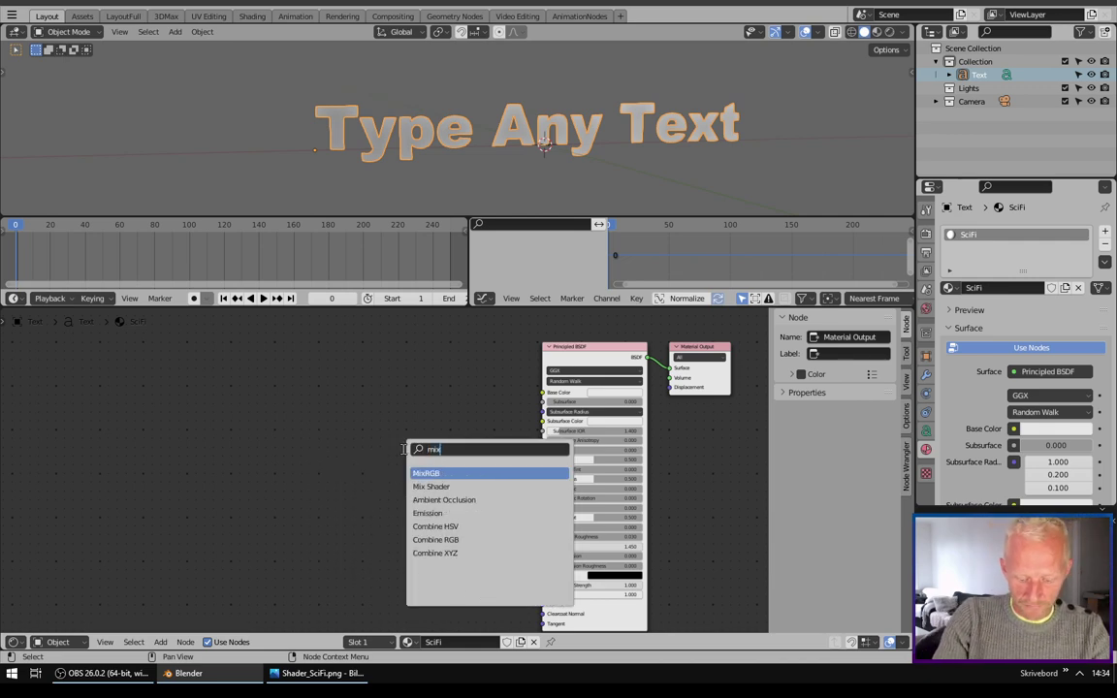
text( r)
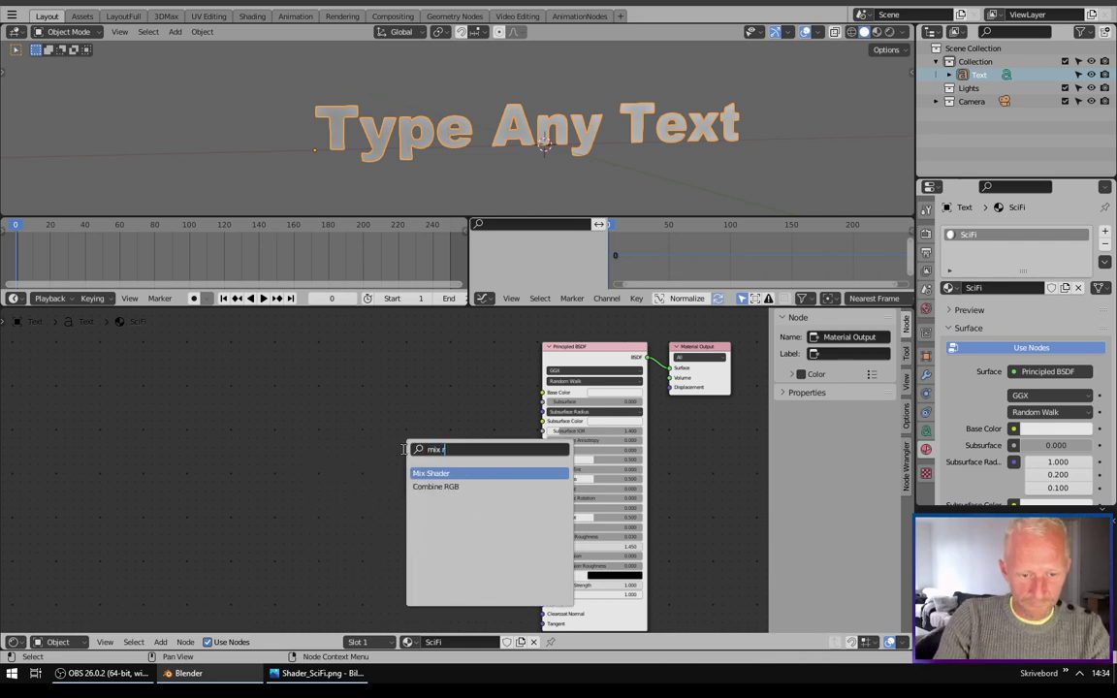
key(BackSpace)
key(BackSpace)
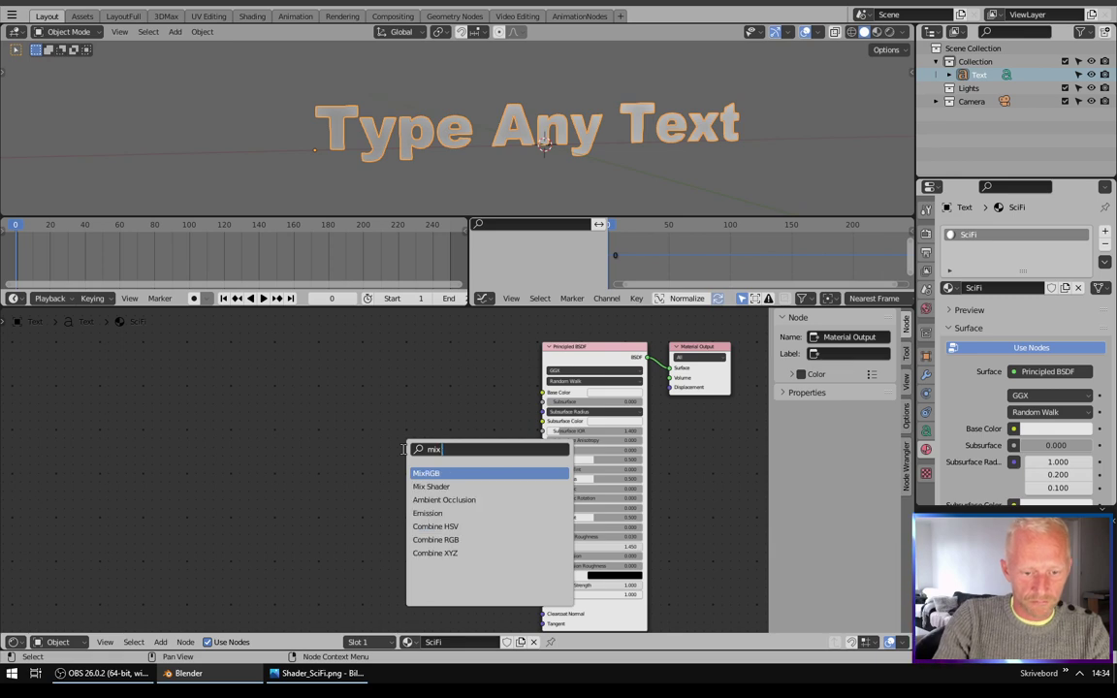
key(Return)
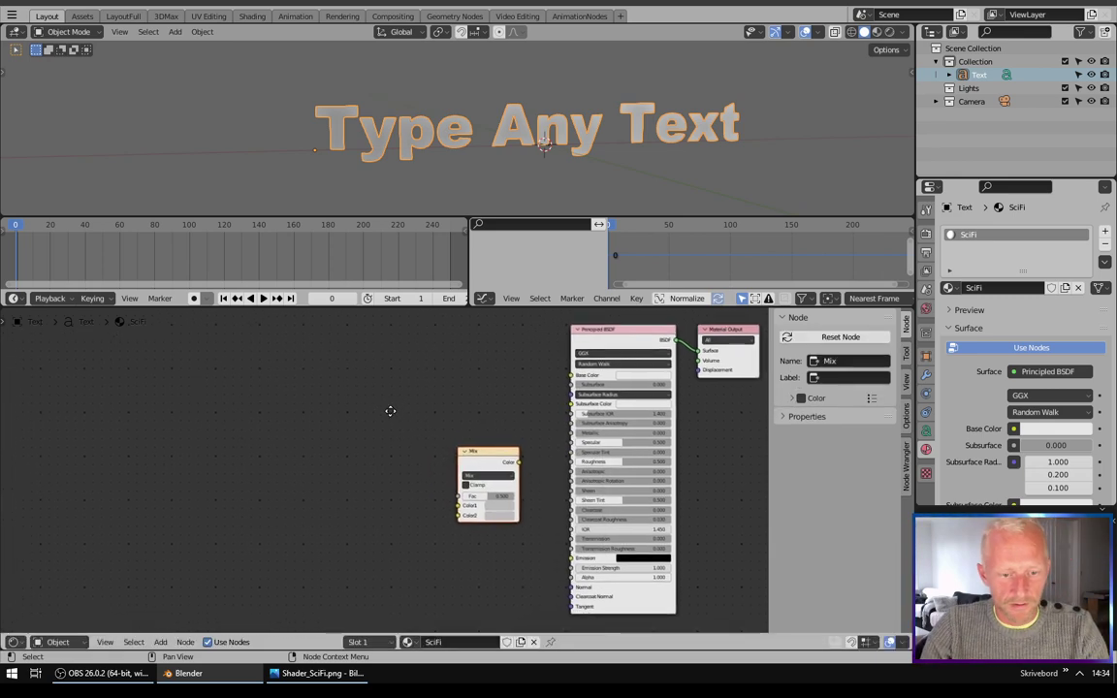
click(392, 412)
Add a Math node and place it to the left of the Mix node
key(shift+a)
click(393, 409)
text(m)
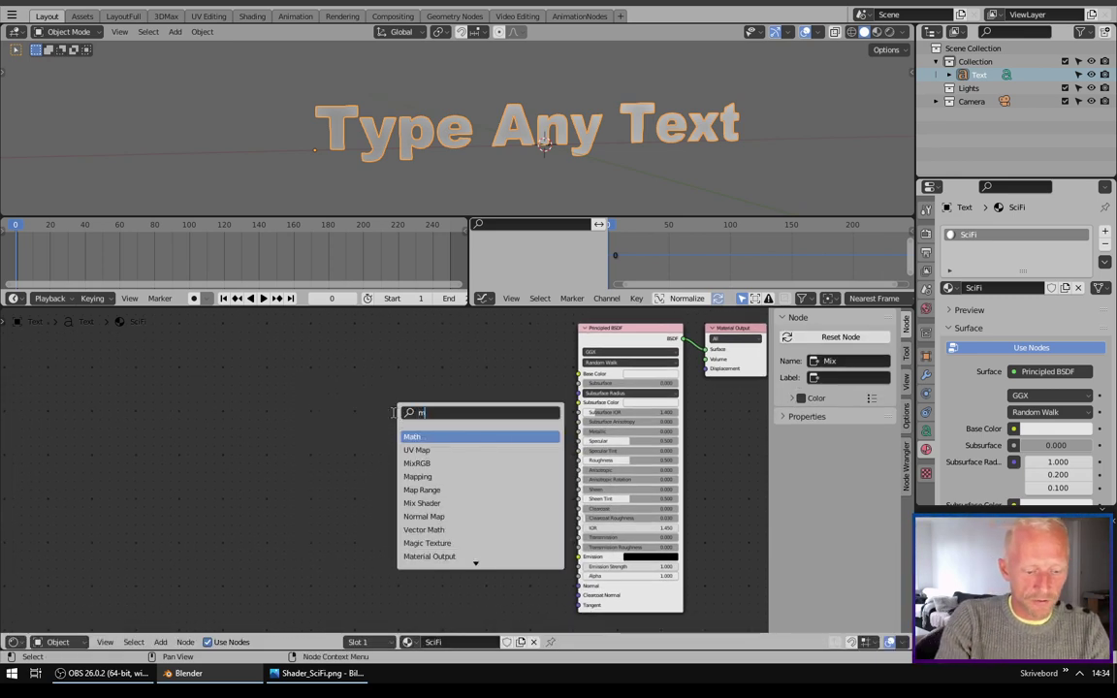
text(ath)
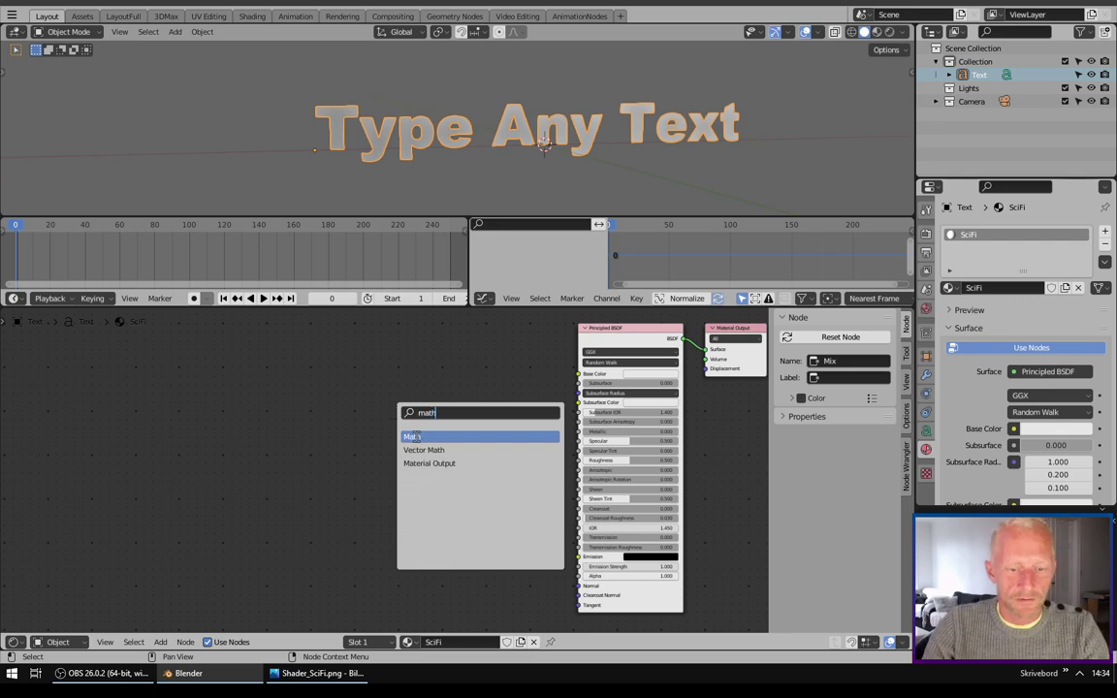
key(Return)
click(398, 473)
Add a ColorRamp node and place it above and to the left of the Math node
middle_drag(423, 399, 482, 418)
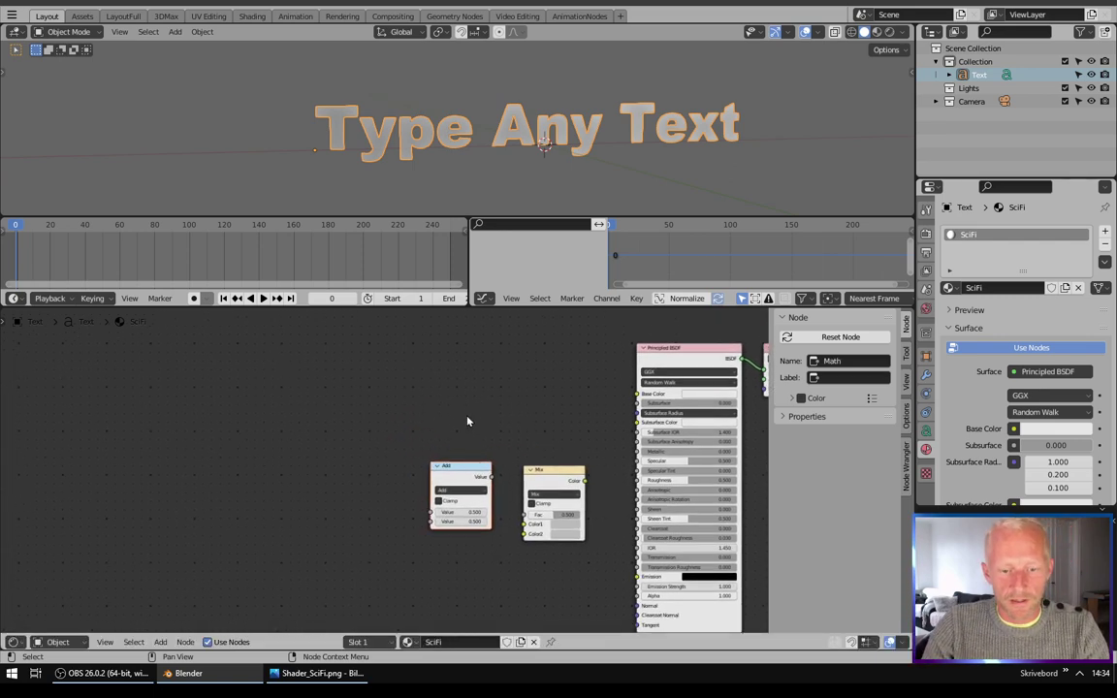
key(shift+a)
click(466, 415)
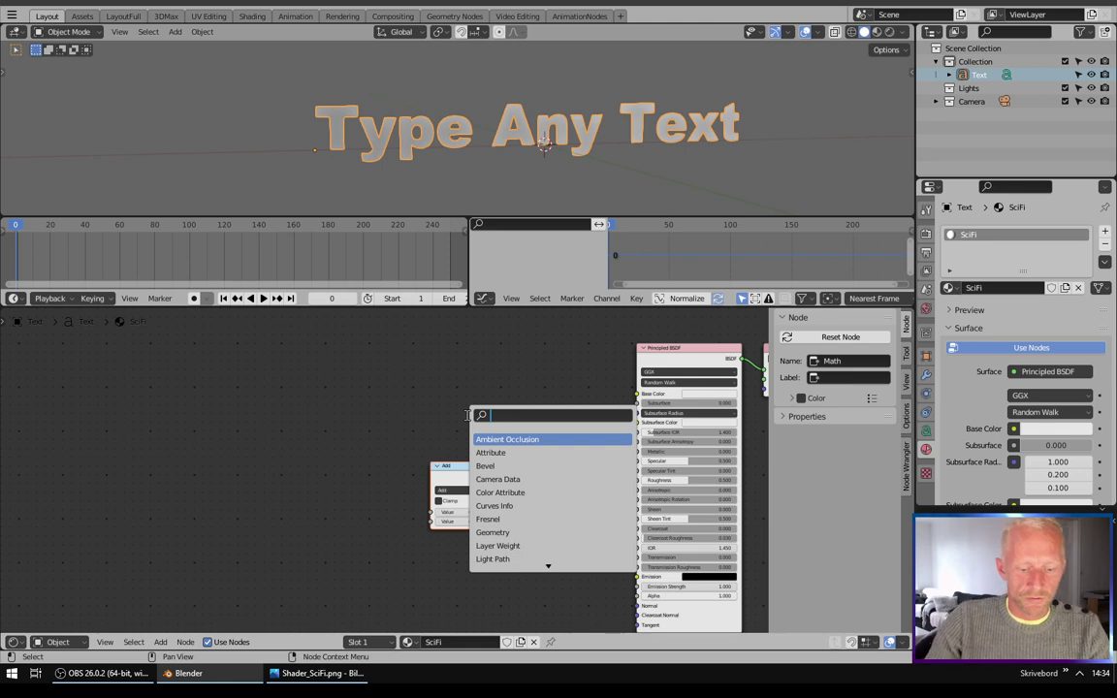
text(col)
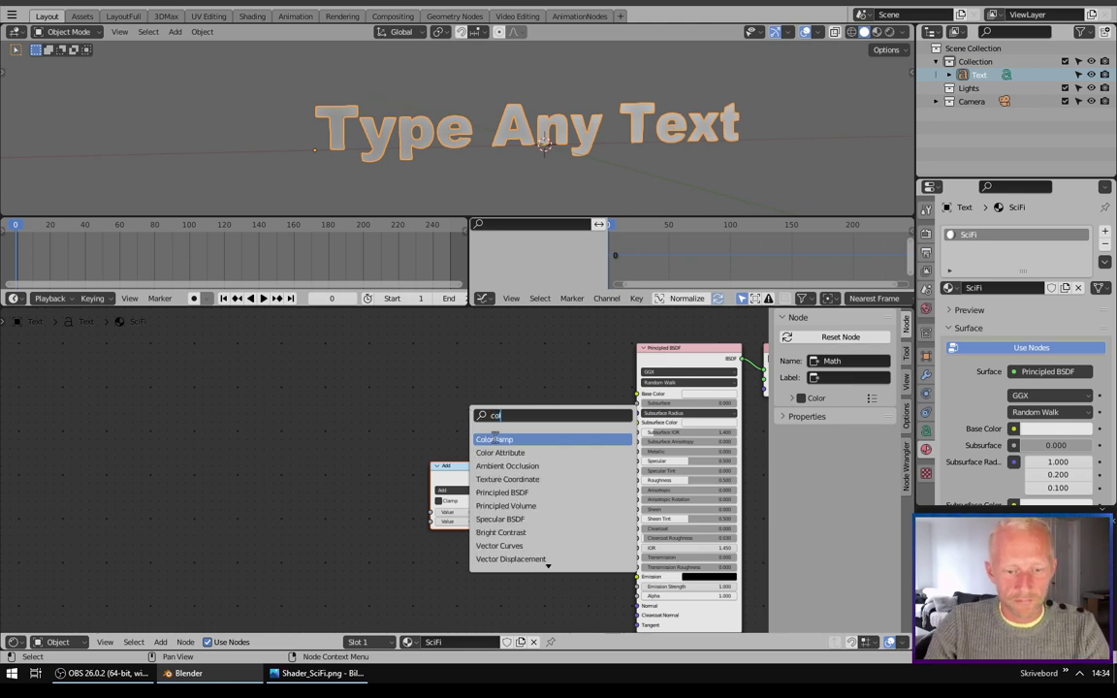
click(494, 438)
click(344, 377)
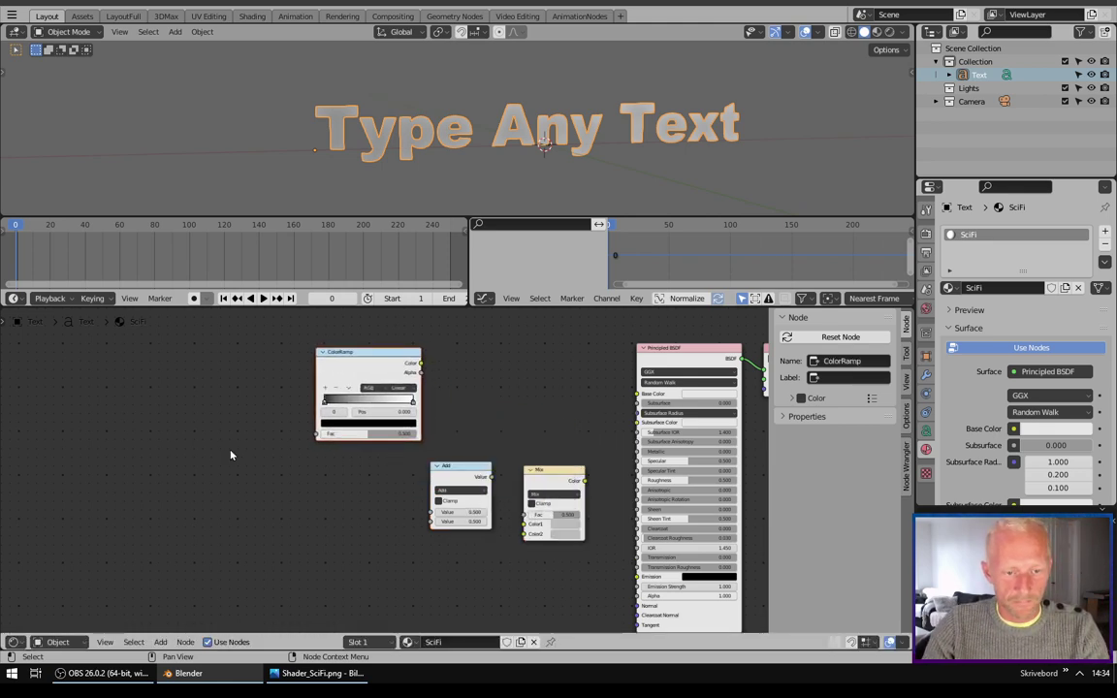
Add a Wave Texture node and place it to the left of the ColorRamp node
middle_drag(230, 454, 310, 454)
key(shift+a)
click(309, 452)
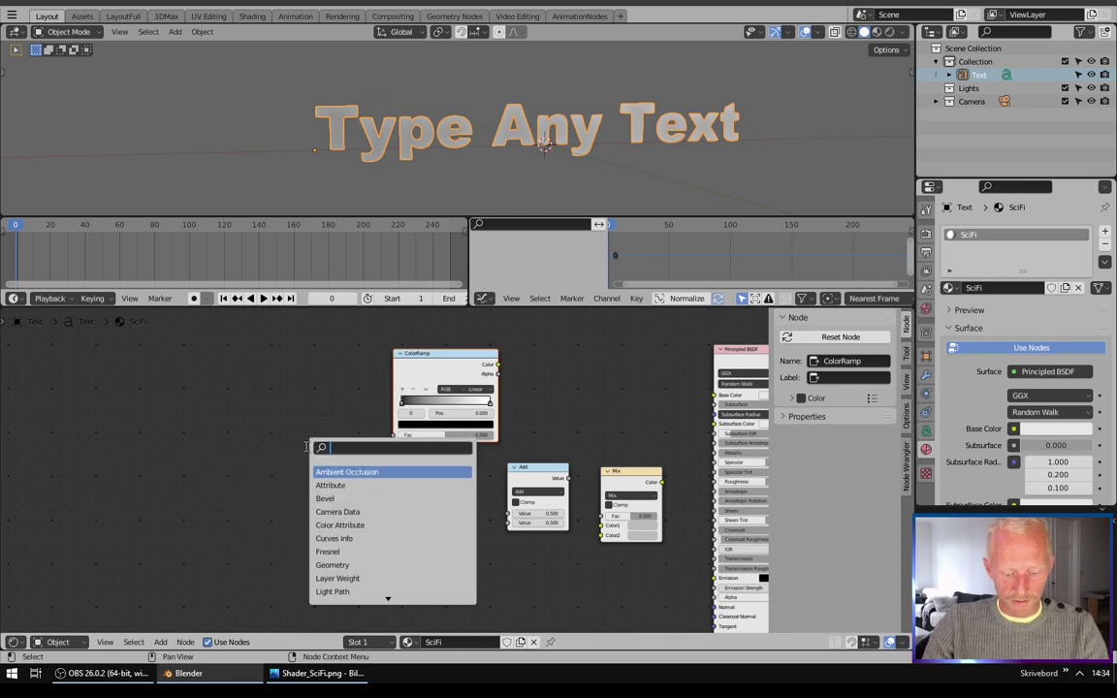
text(Wa)
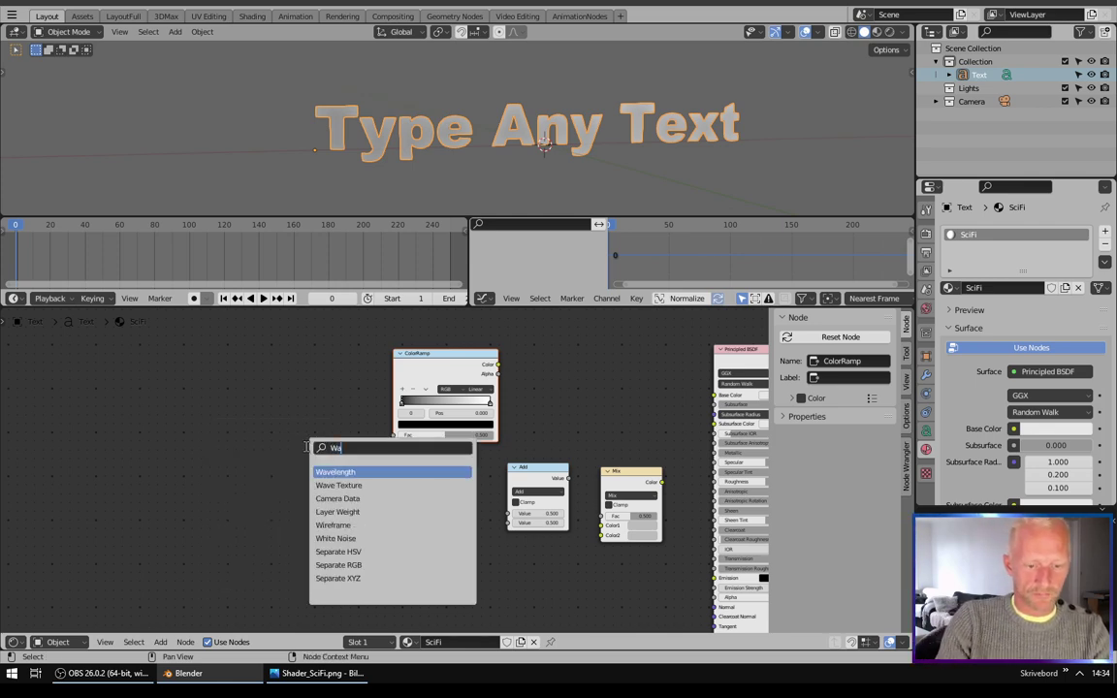
key(Down)
key(Return)
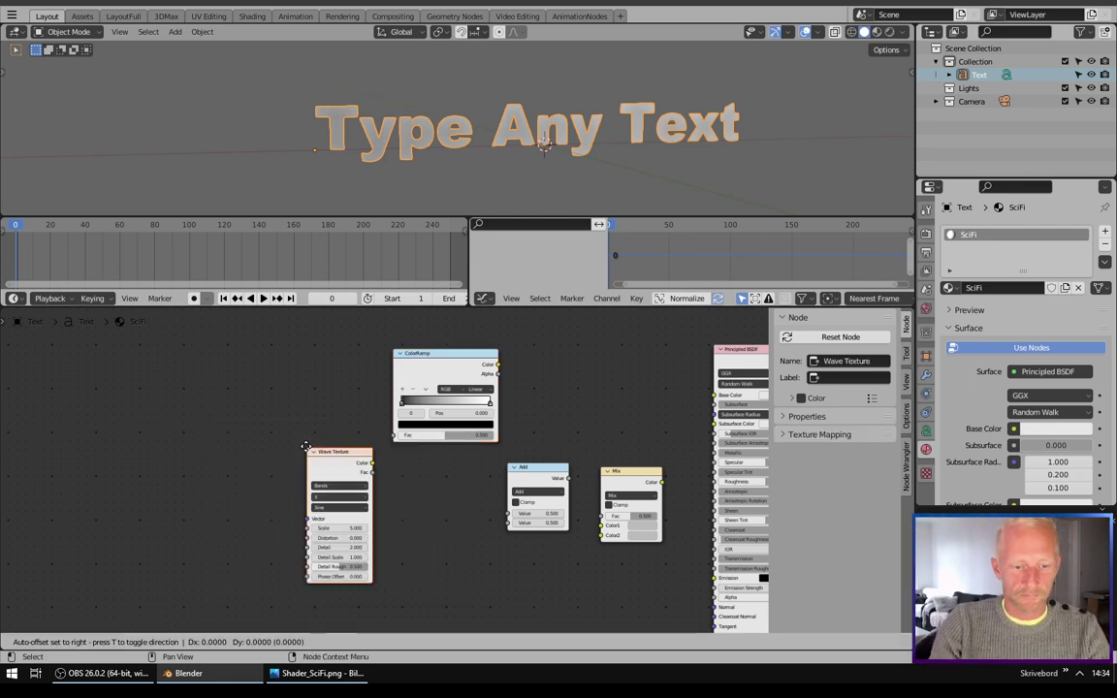
click(346, 442)
middle_drag(346, 442, 502, 505)
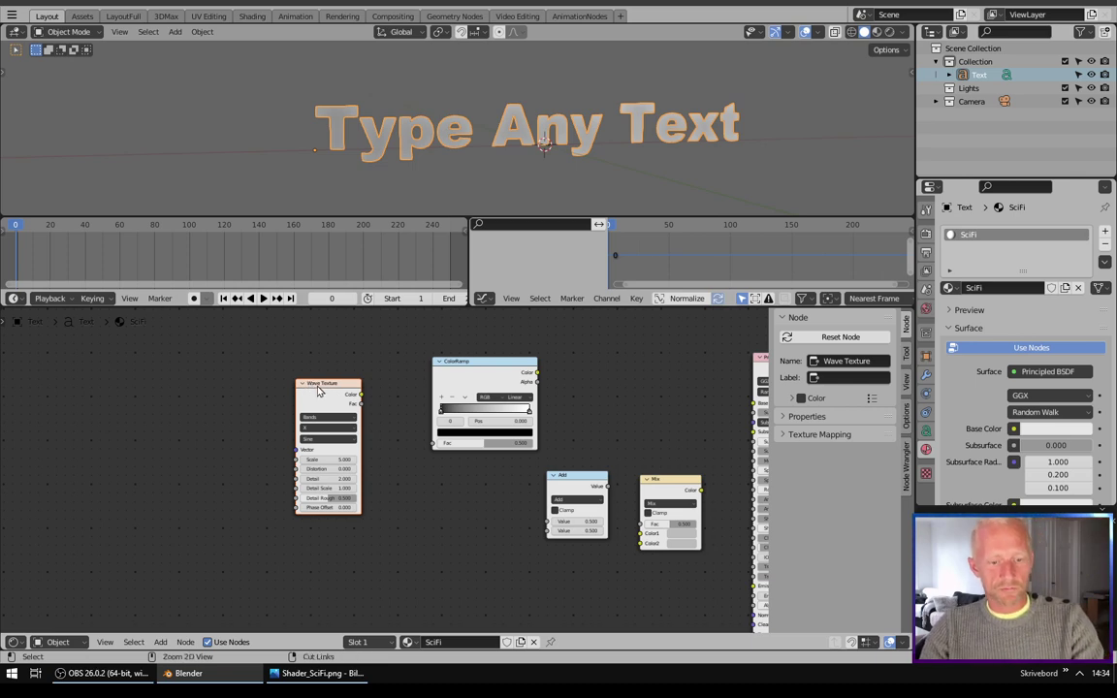
Add Texture Coordinate and Mapping nodes to the Wave Texture and feed the Mapping vector from the Object coordinates
key(ctrl+t)
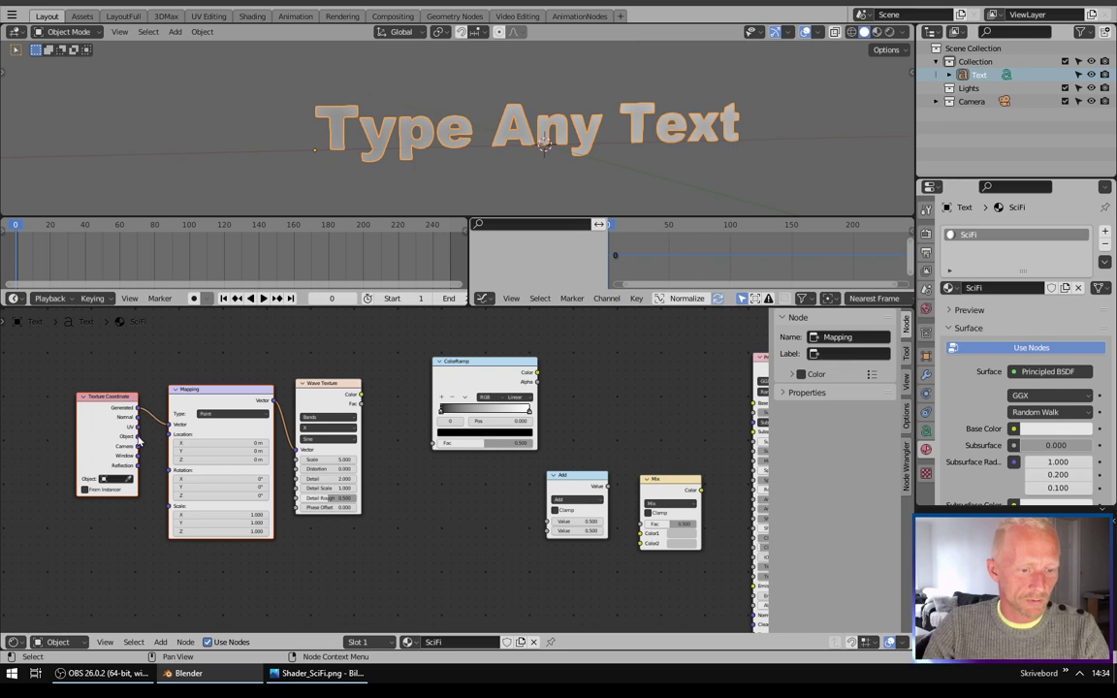
drag(138, 438, 166, 437)
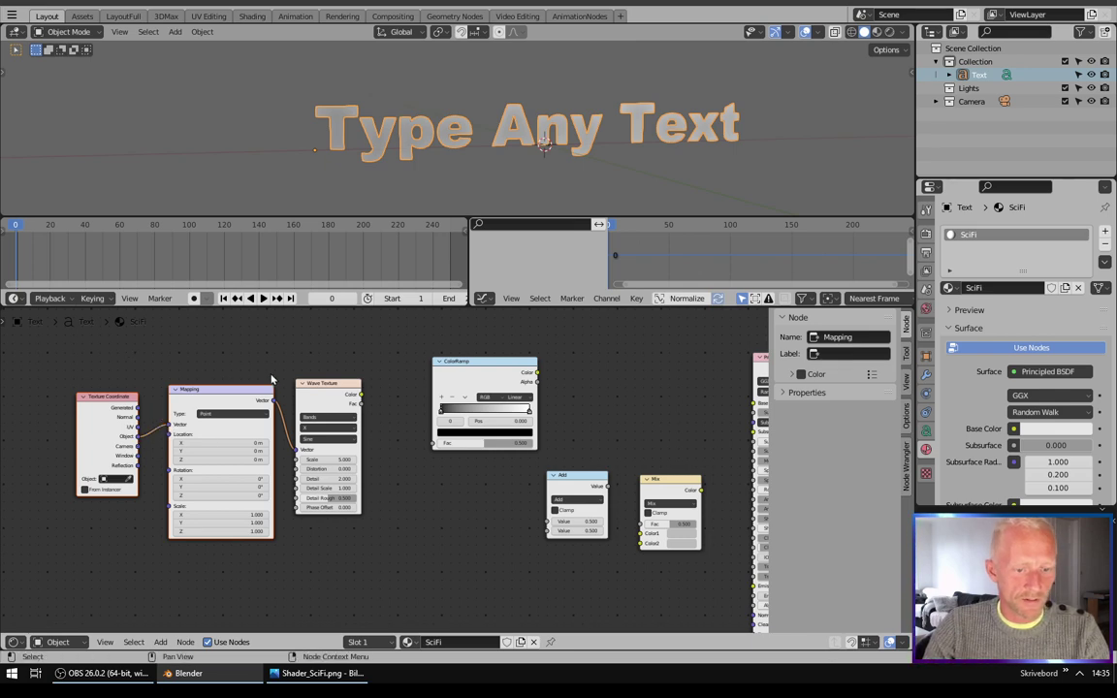
Connect the Wave Texture's Color to the ColorRamp's Fac and its Fac output to the Principled BSDF's Alpha
middle_drag(372, 370, 251, 355)
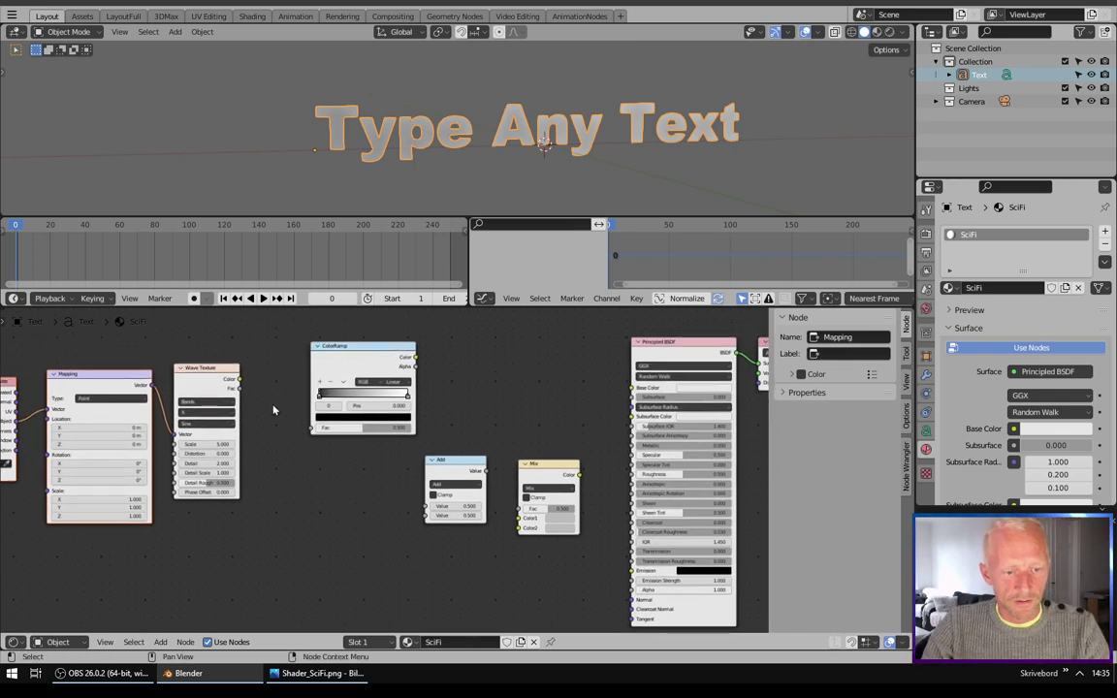
drag(239, 385, 312, 436)
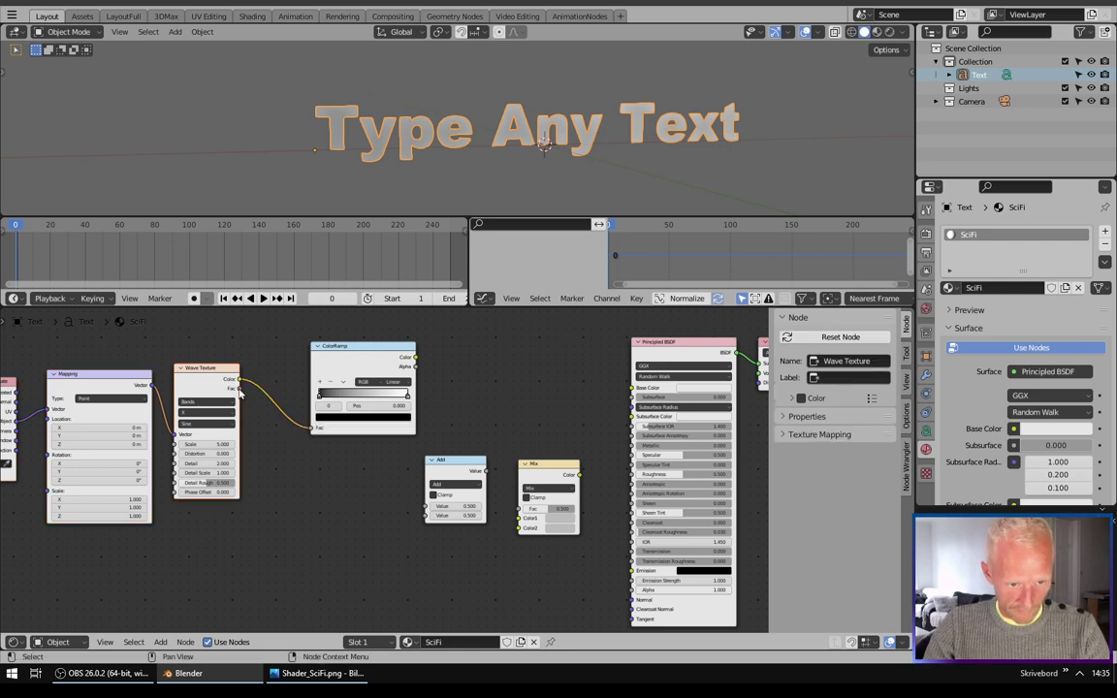
drag(239, 388, 632, 590)
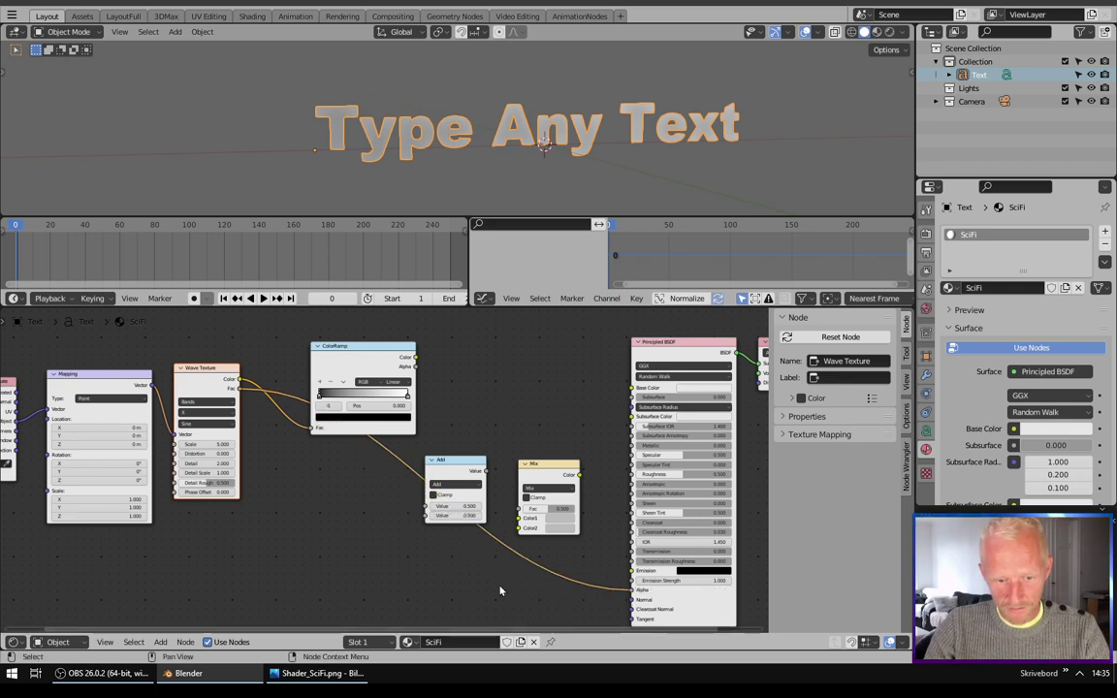
Space out the Math, Mix and ColorRamp nodes and connect the ColorRamp's Color to the Principled BSDF's Base Color
drag(432, 490, 454, 448)
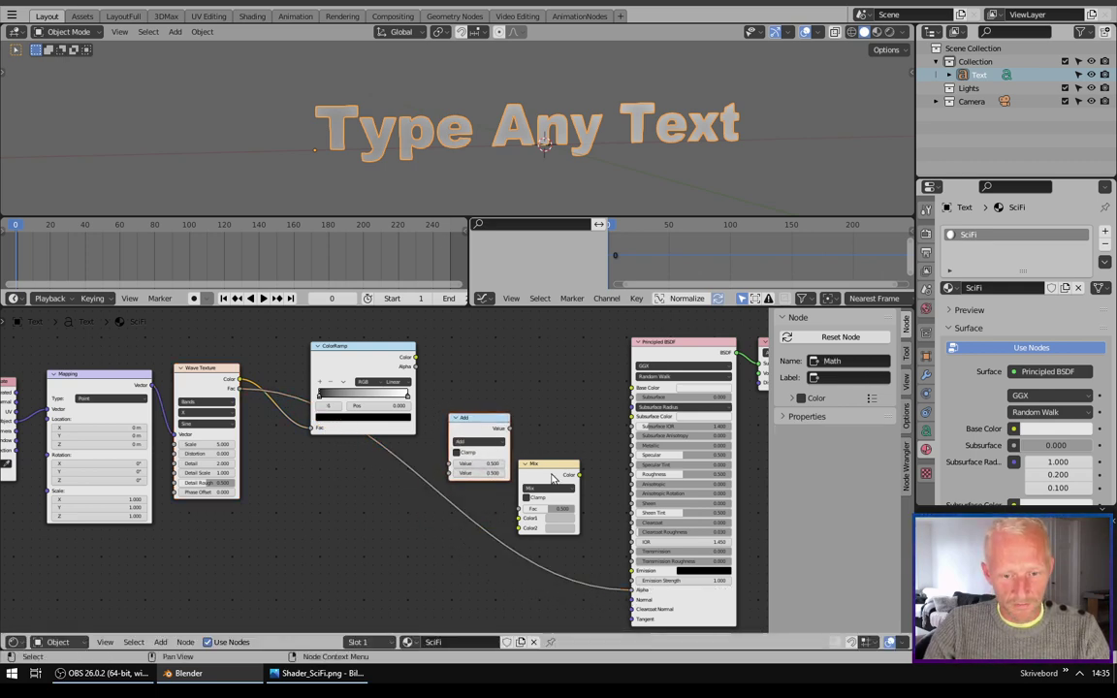
drag(554, 464, 563, 449)
drag(382, 350, 382, 277)
middle_drag(398, 331, 385, 433)
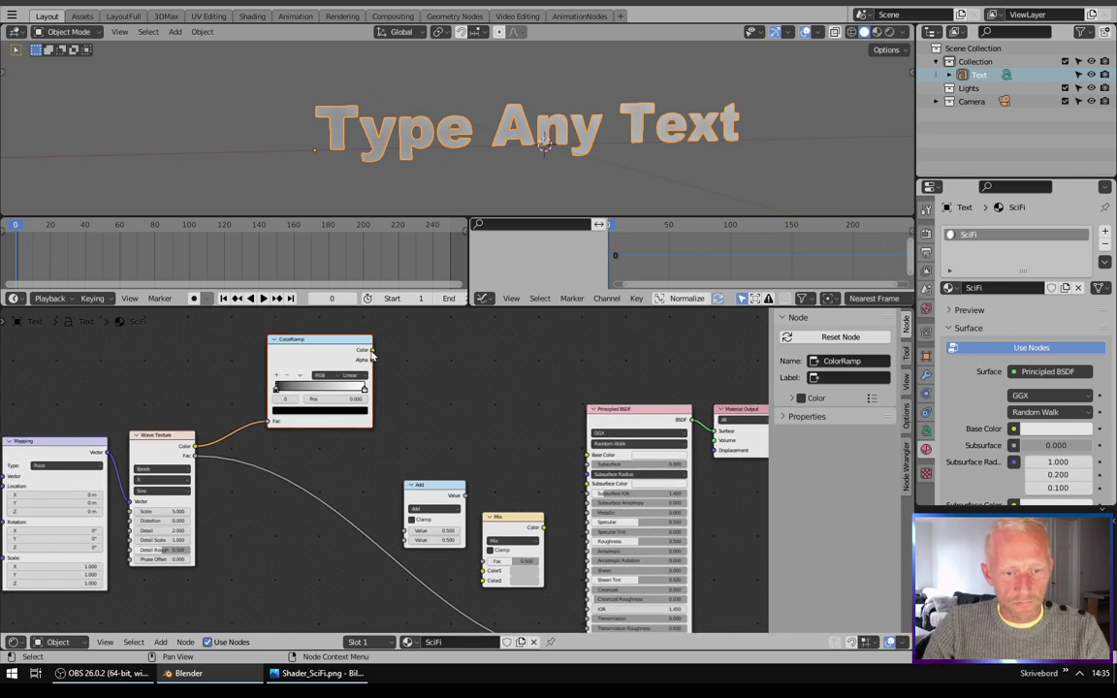
drag(372, 360, 588, 454)
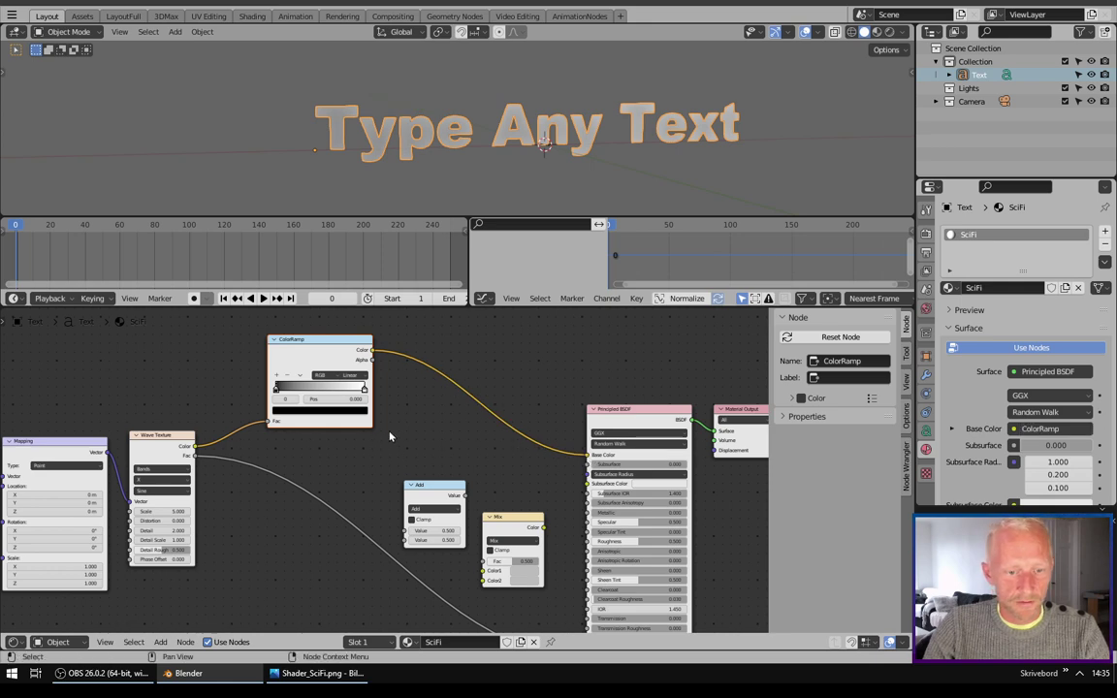
Connect the ColorRamp's Color to the Math node's first Value and the Math output to the Mix node's Color1
middle_drag(389, 436, 349, 412)
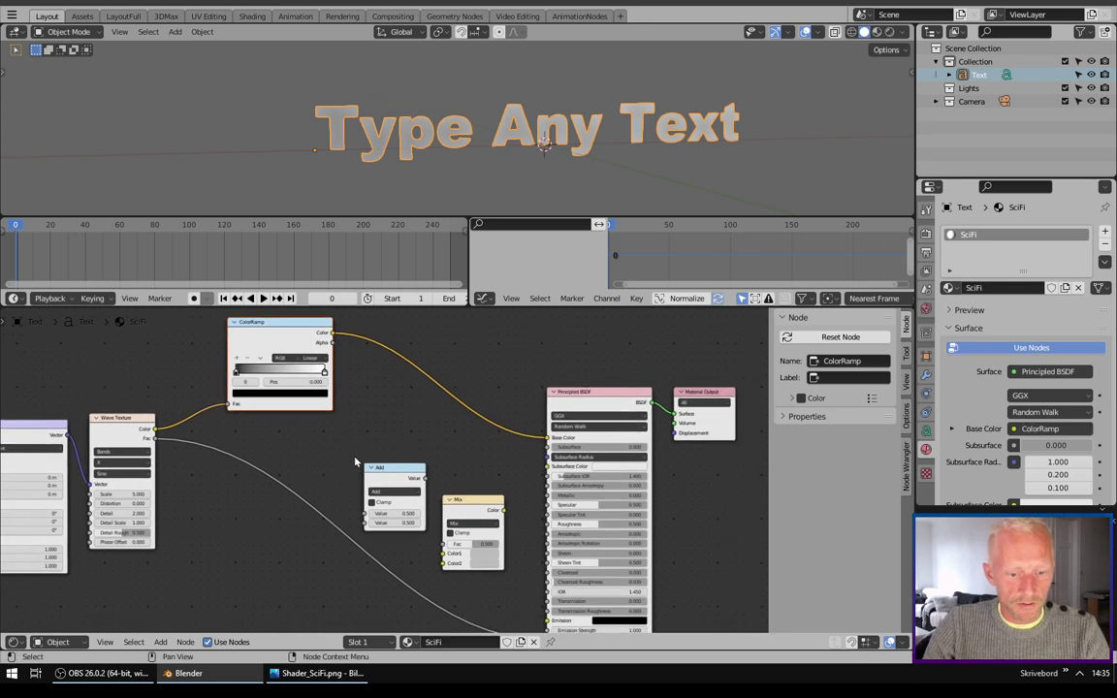
drag(332, 342, 364, 520)
key(Escape)
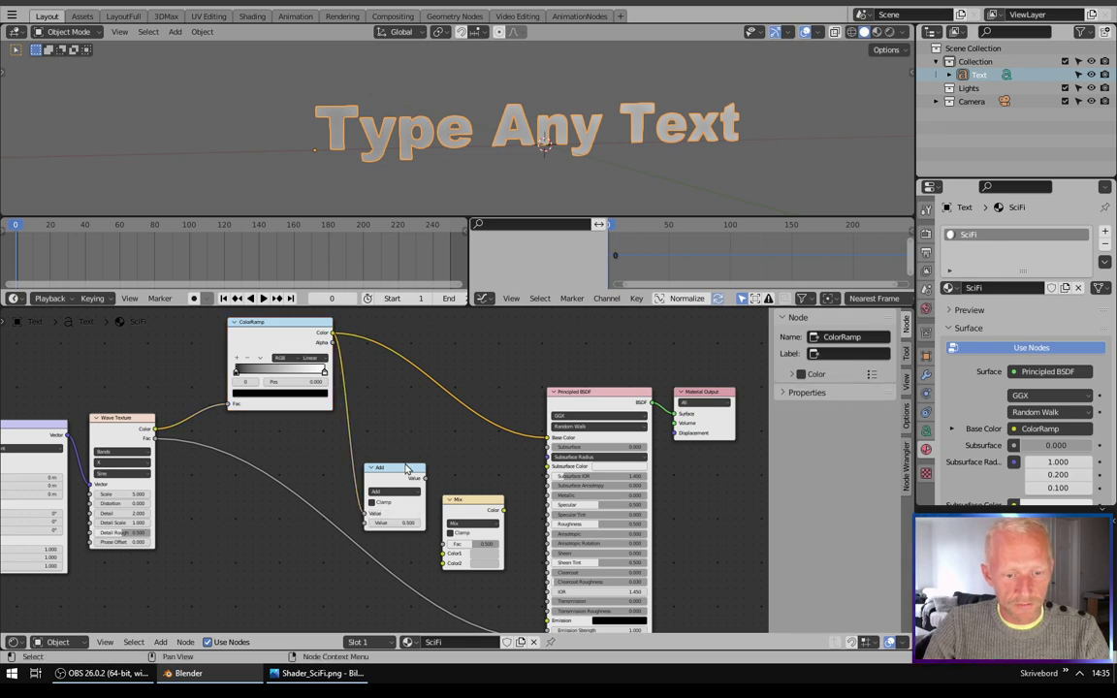
drag(407, 463, 430, 504)
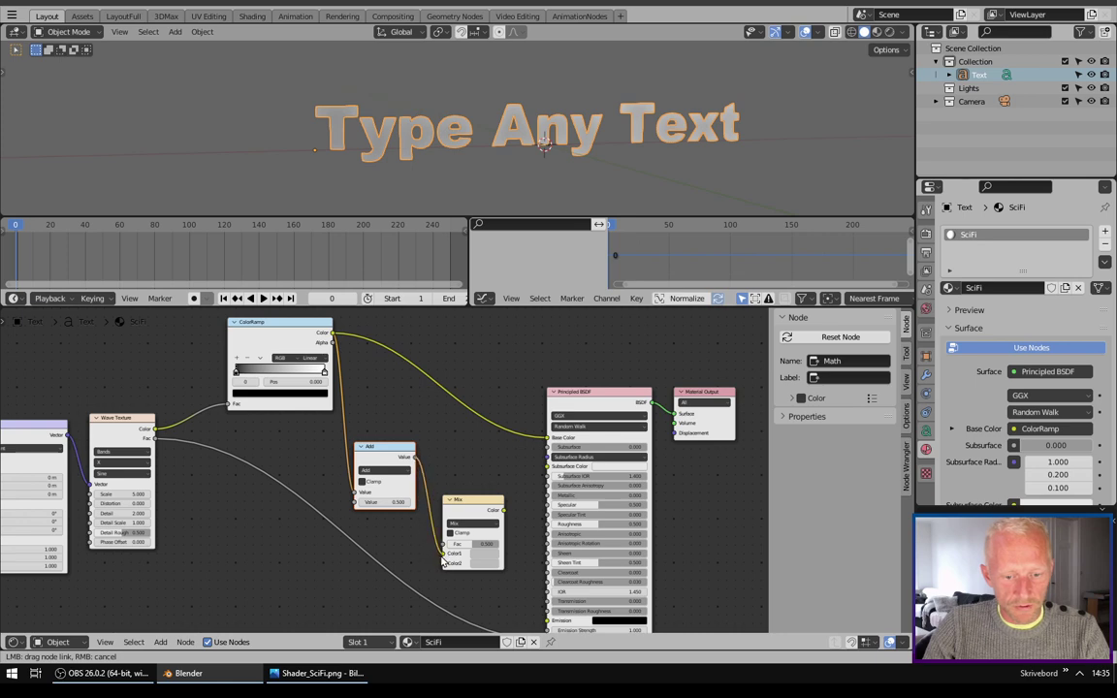
drag(443, 562, 444, 554)
Connect the Mix node's Color output to the Principled BSDF's Emission input
middle_drag(475, 479, 429, 378)
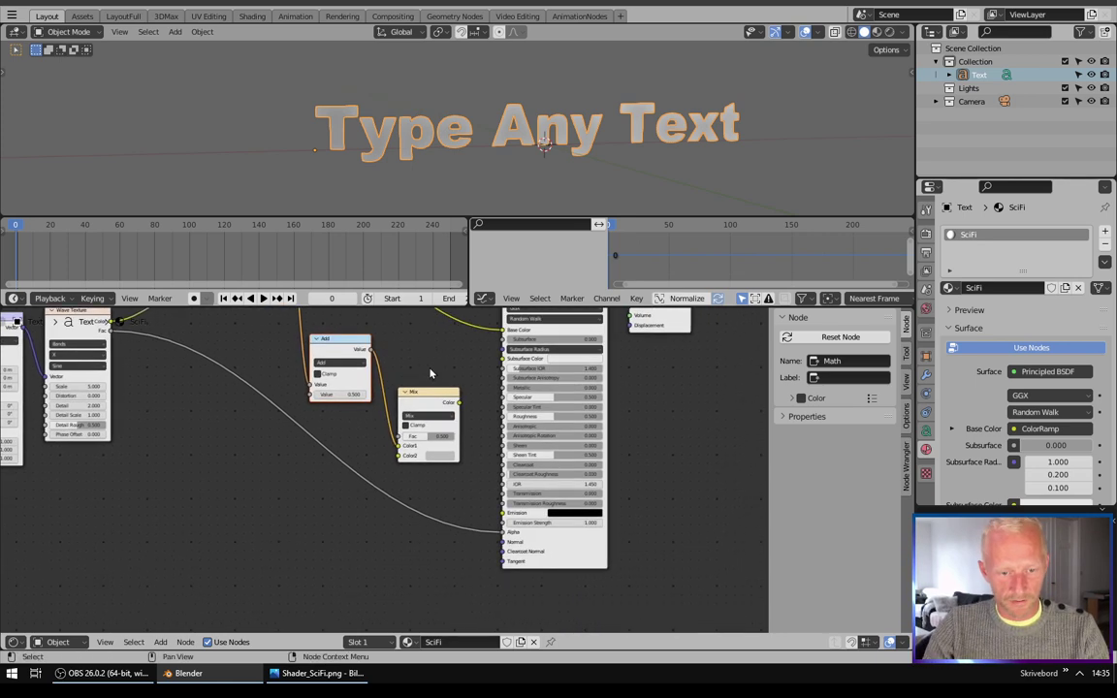
drag(460, 402, 504, 516)
middle_drag(435, 489, 473, 543)
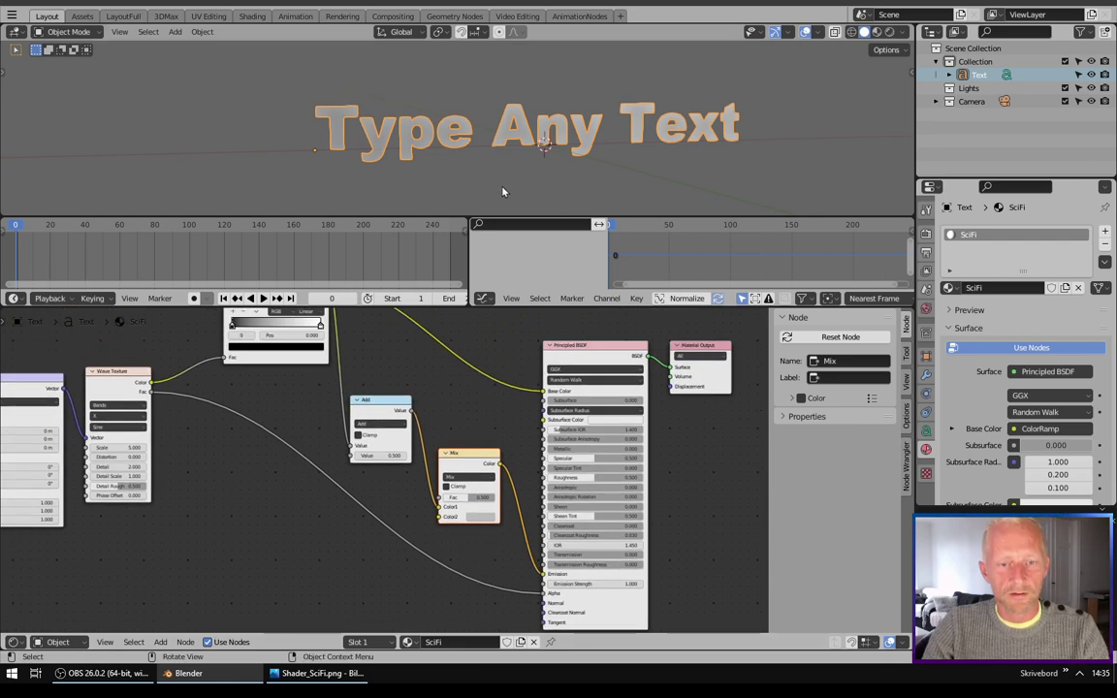
Switch the 3D viewport to Rendered shading and view the text up close from the front
middle_drag(505, 138, 541, 144)
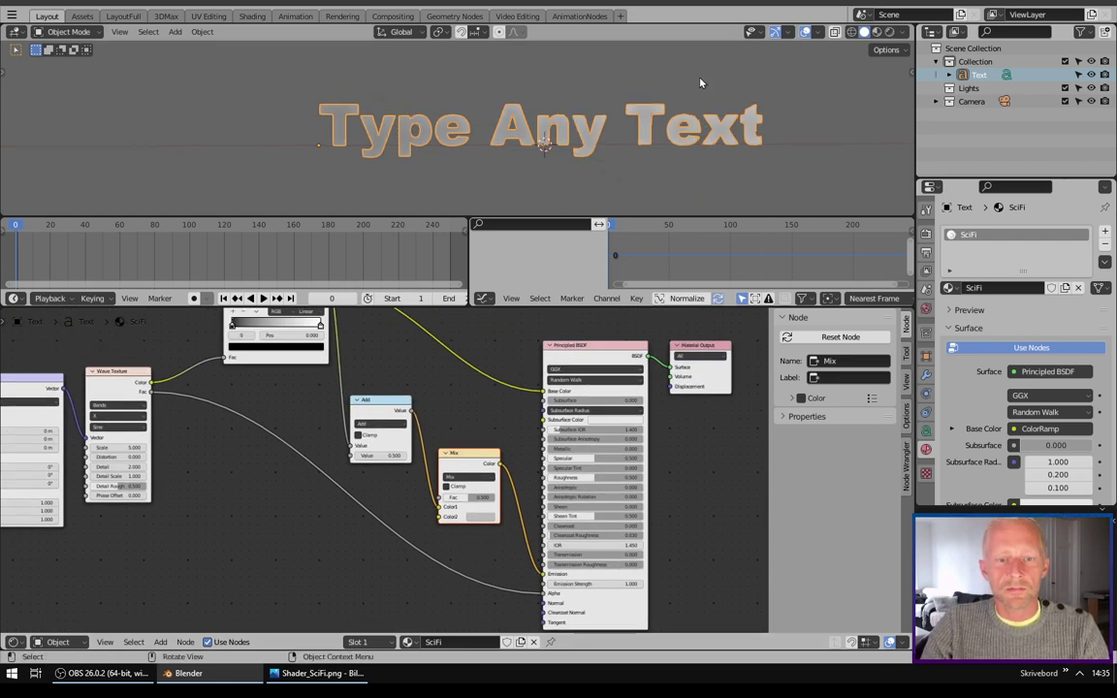
click(889, 33)
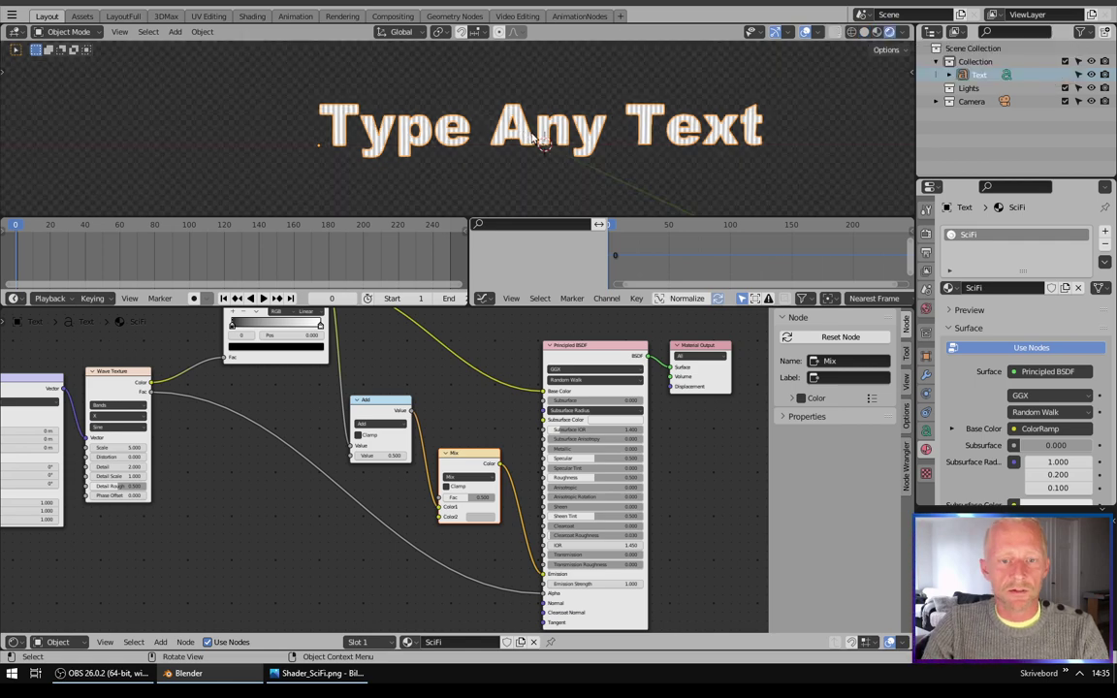
scroll(538, 143, up, 2)
scroll(523, 150, up, 2)
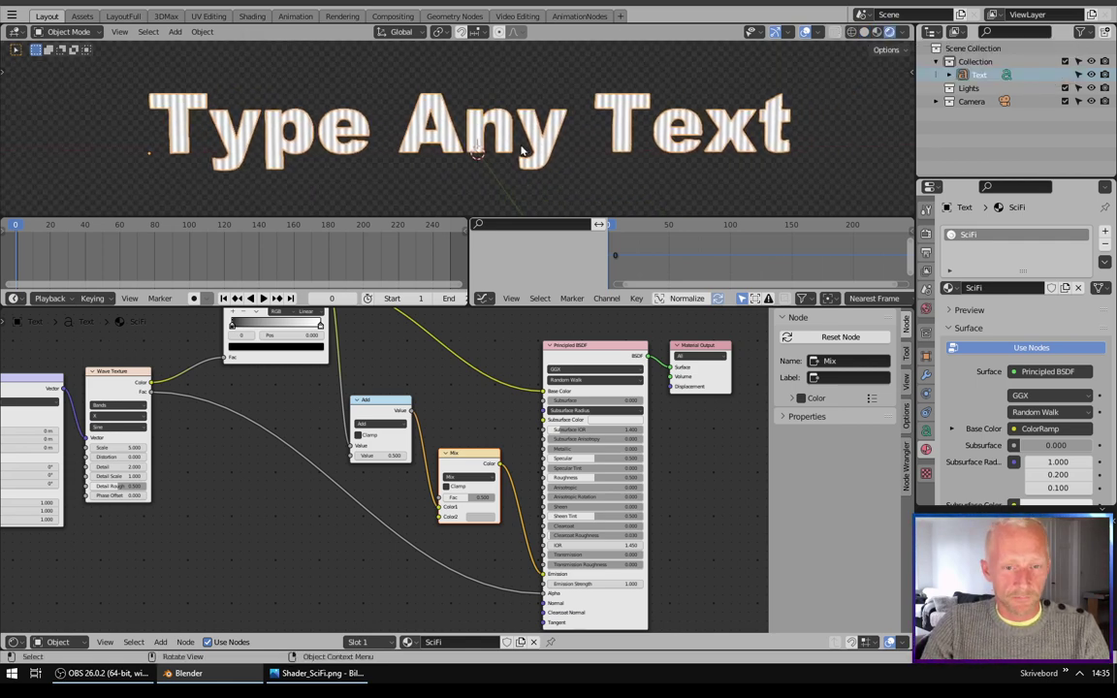
scroll(511, 148, up, 1)
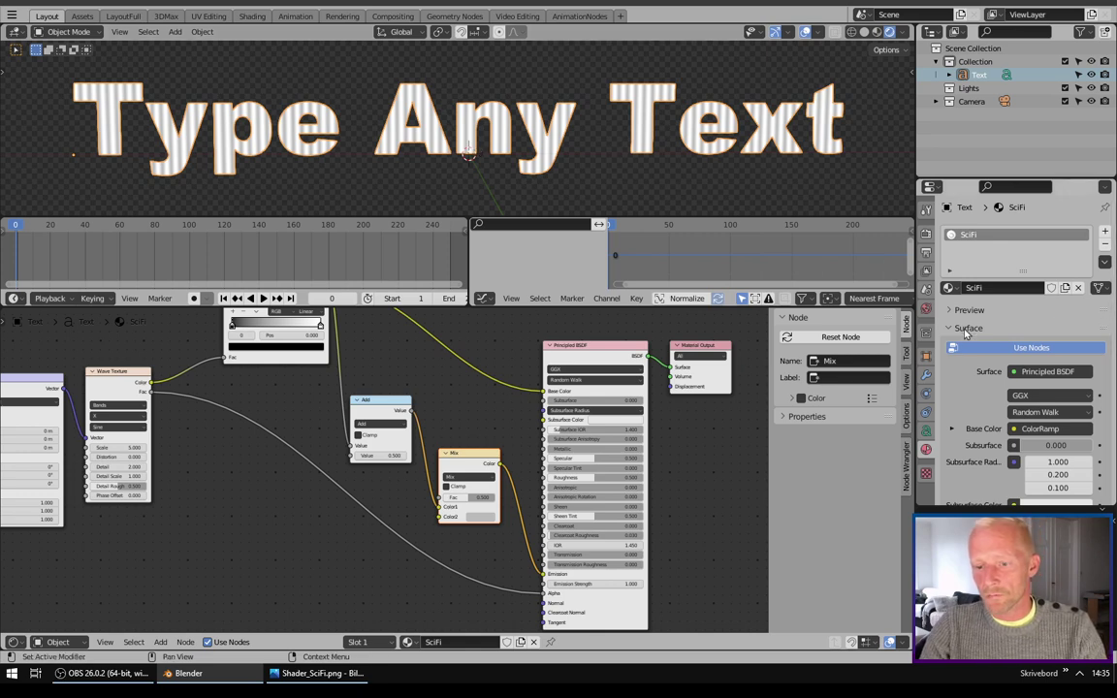
Set the SciFi material's Blend Mode to Alpha Blend and disable Show Backface
scroll(974, 405, down, 5)
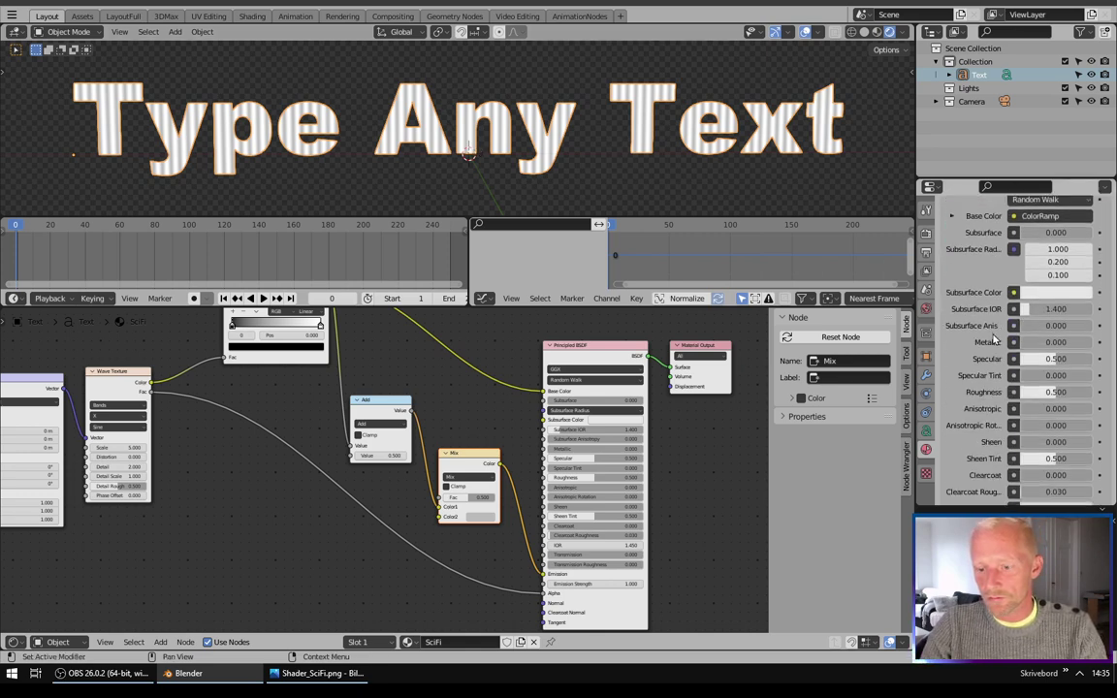
scroll(993, 338, down, 10)
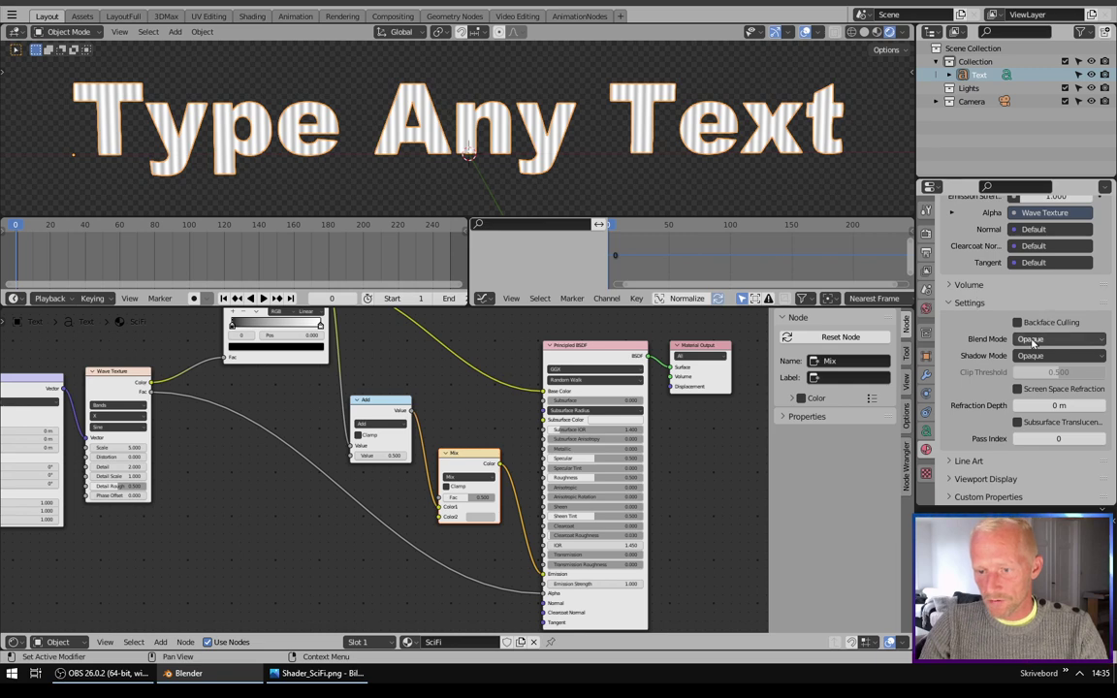
click(1034, 339)
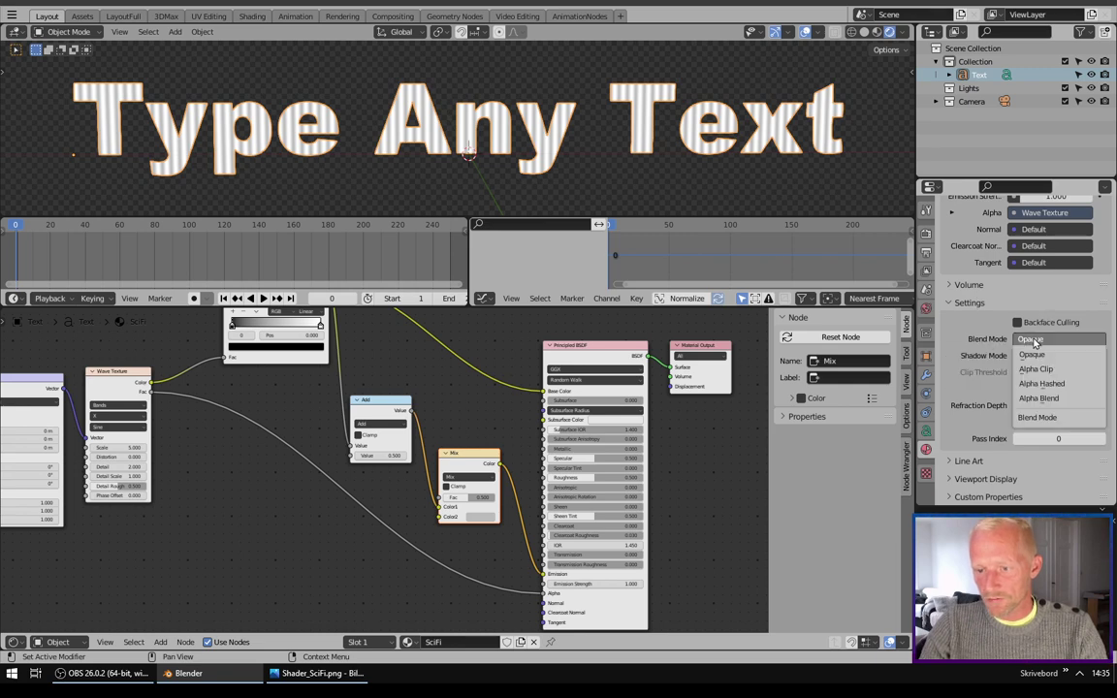
click(1043, 400)
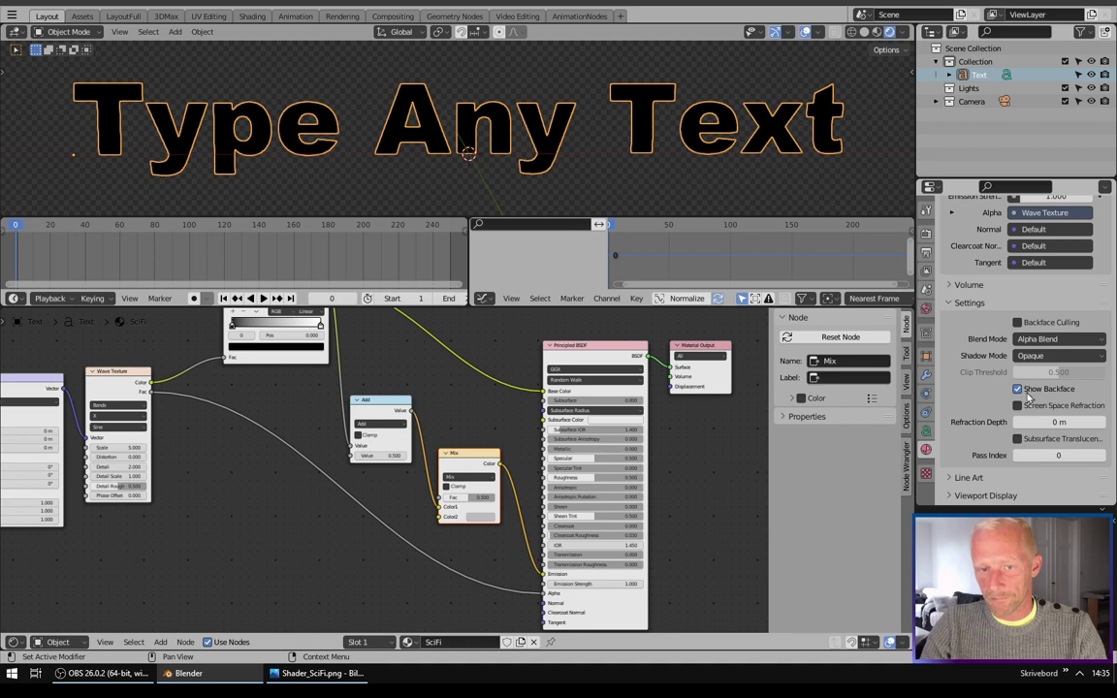
click(1016, 389)
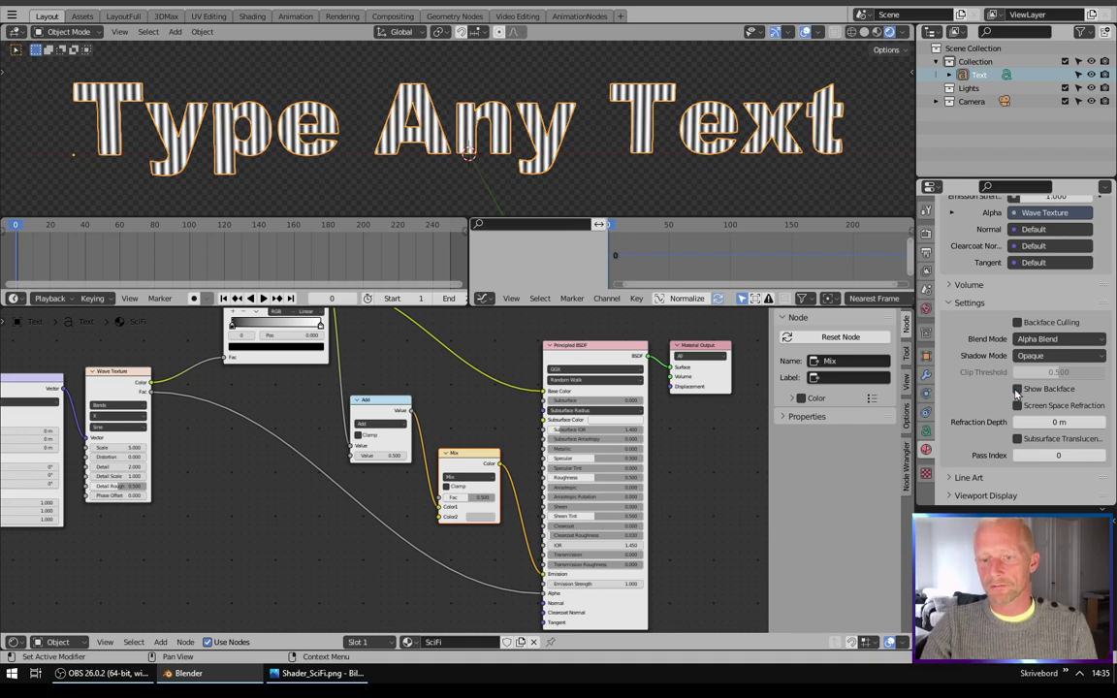
Move the ColorRamp's black stop to position 0.600 and make its colour fully transparent
scroll(453, 107, up, 12)
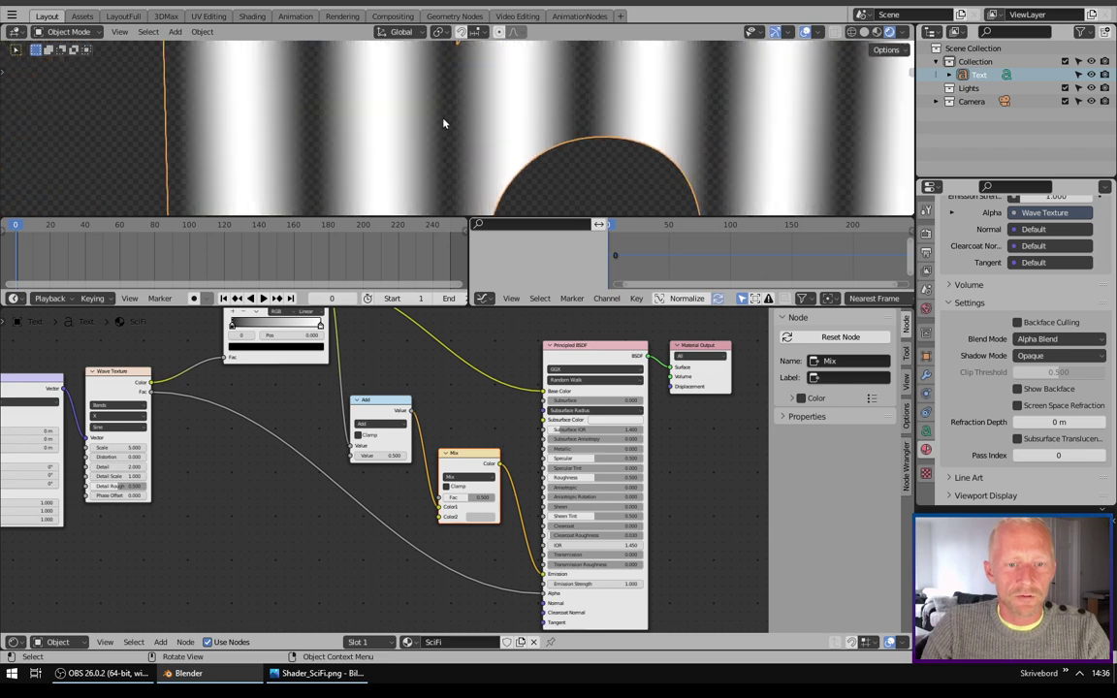
scroll(327, 128, down, 10)
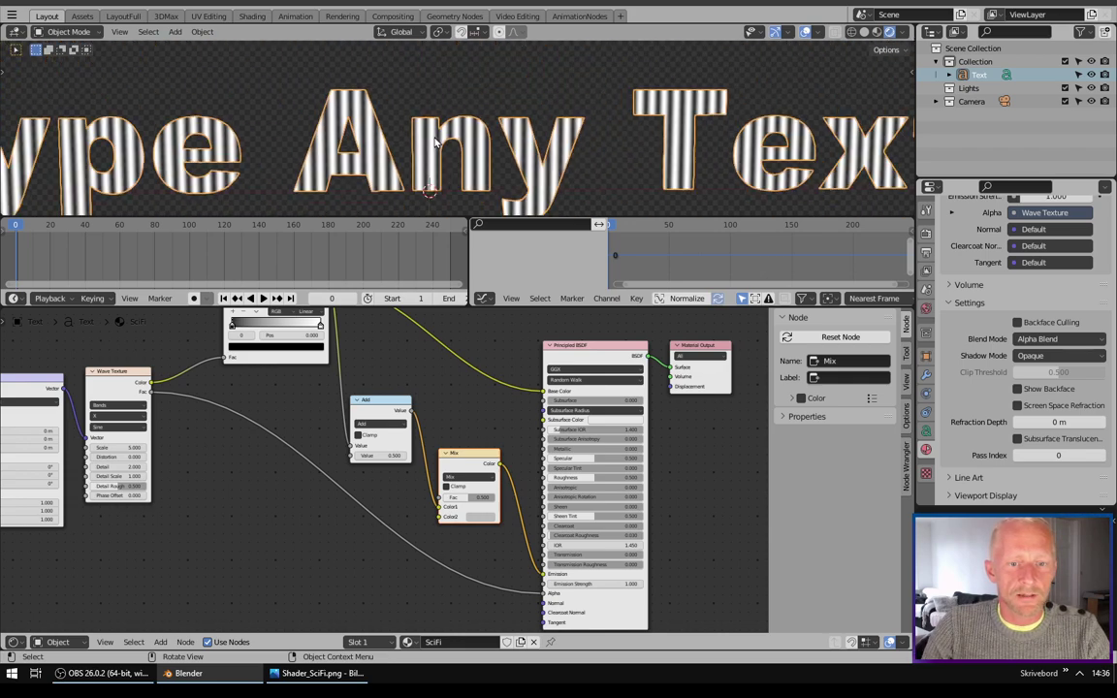
middle_drag(390, 124, 435, 155)
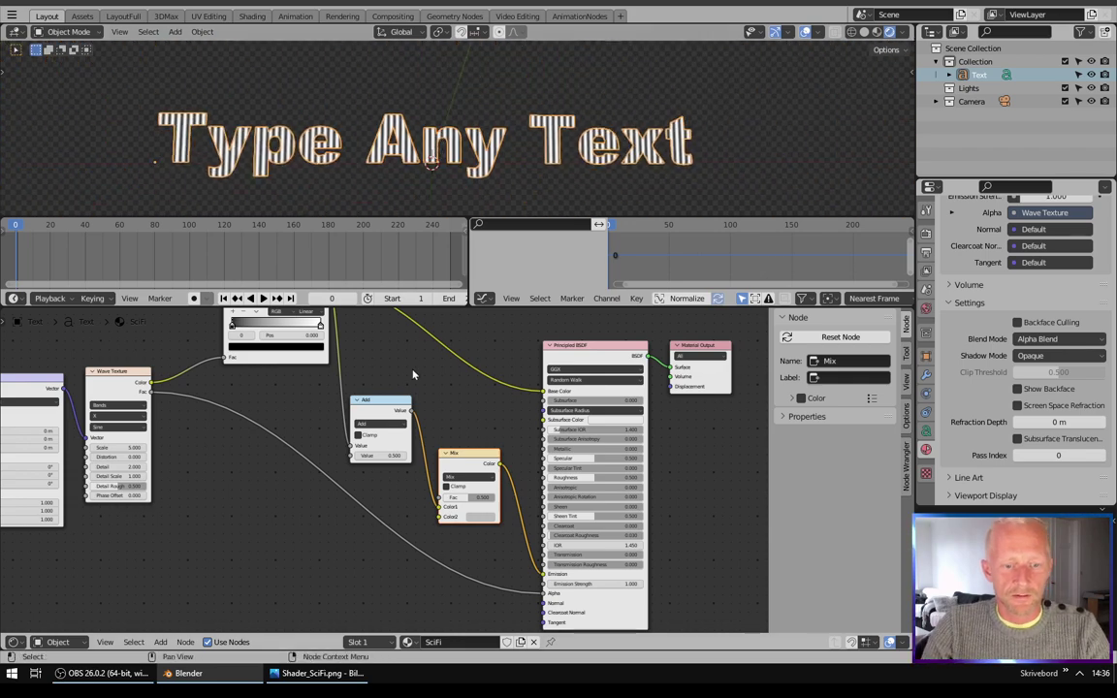
scroll(401, 371, up, 3)
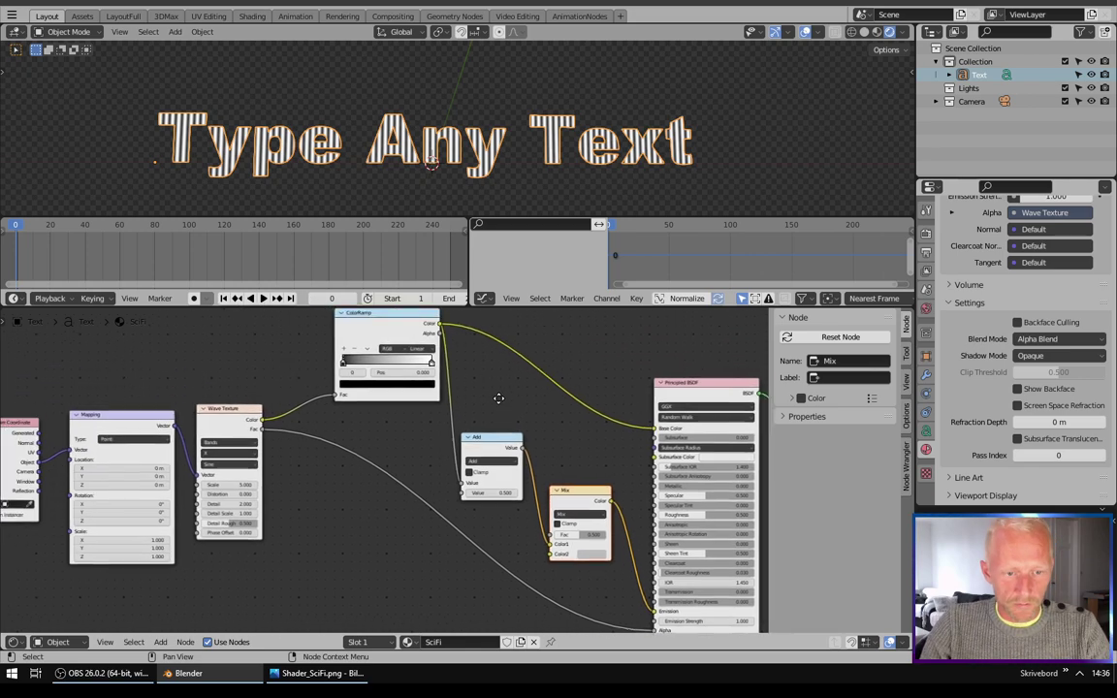
scroll(401, 371, up, 1)
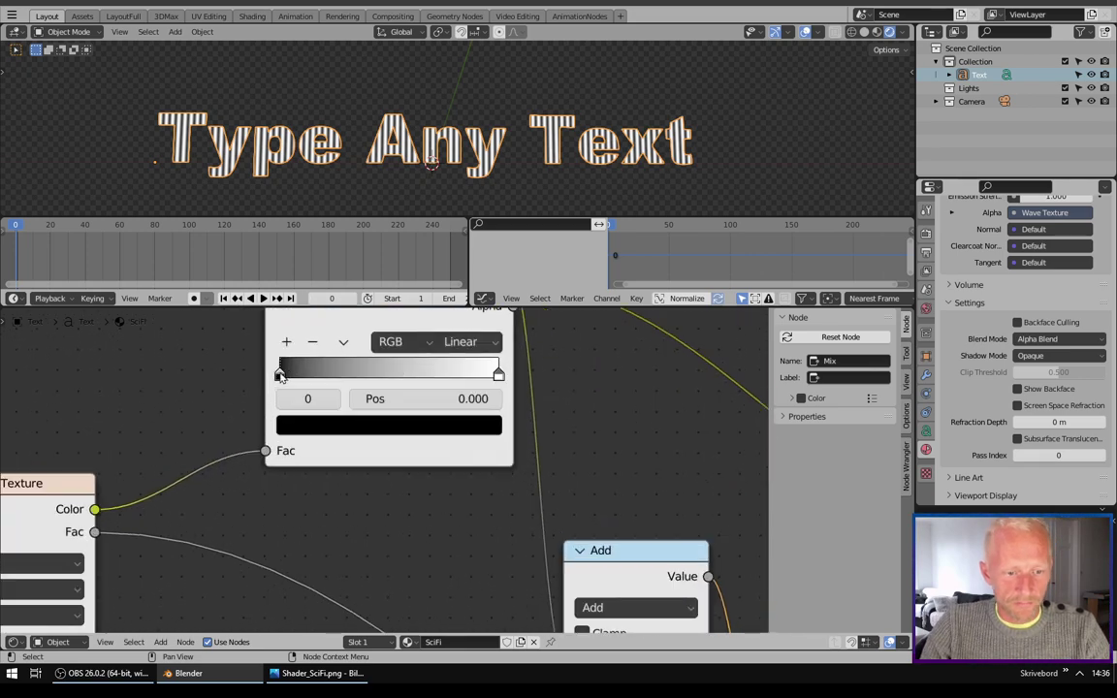
drag(281, 376, 415, 380)
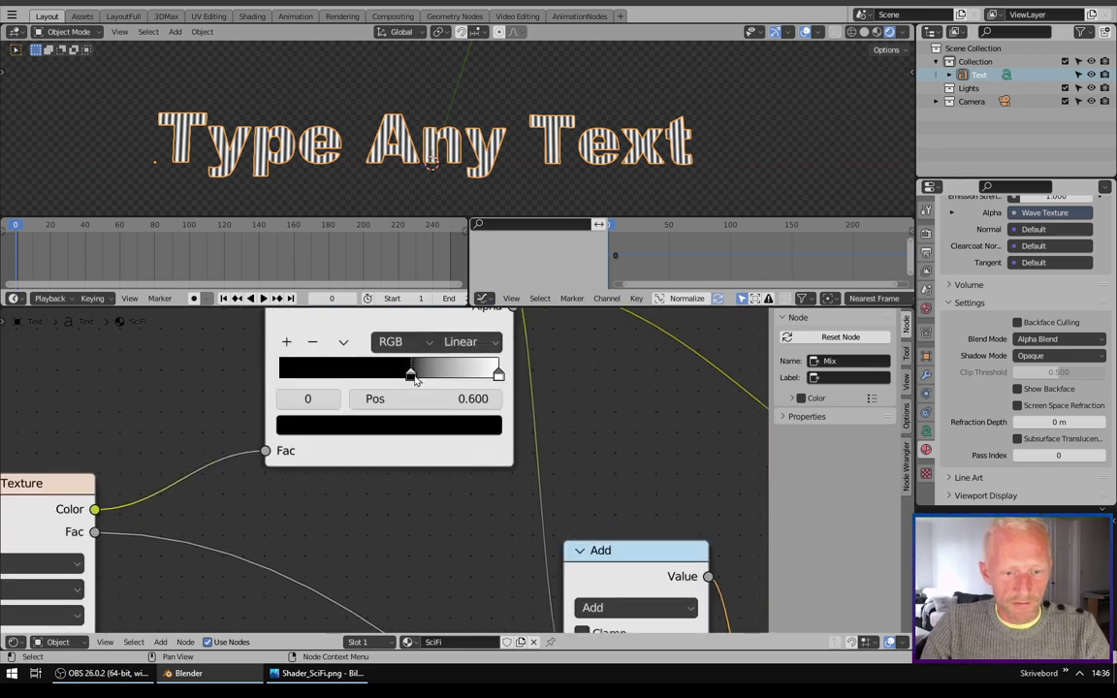
click(395, 426)
drag(412, 393, 323, 398)
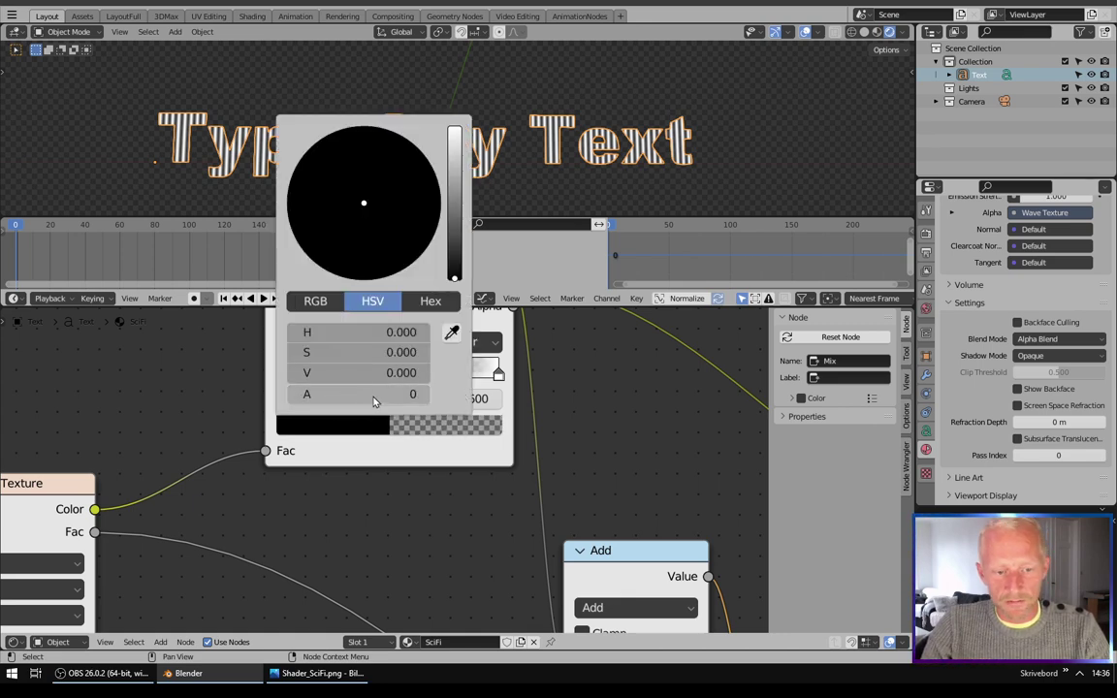
Darken the ColorRamp's white end stop to a value of 0.067 and slide the transparent black stop close to it
click(497, 376)
click(438, 428)
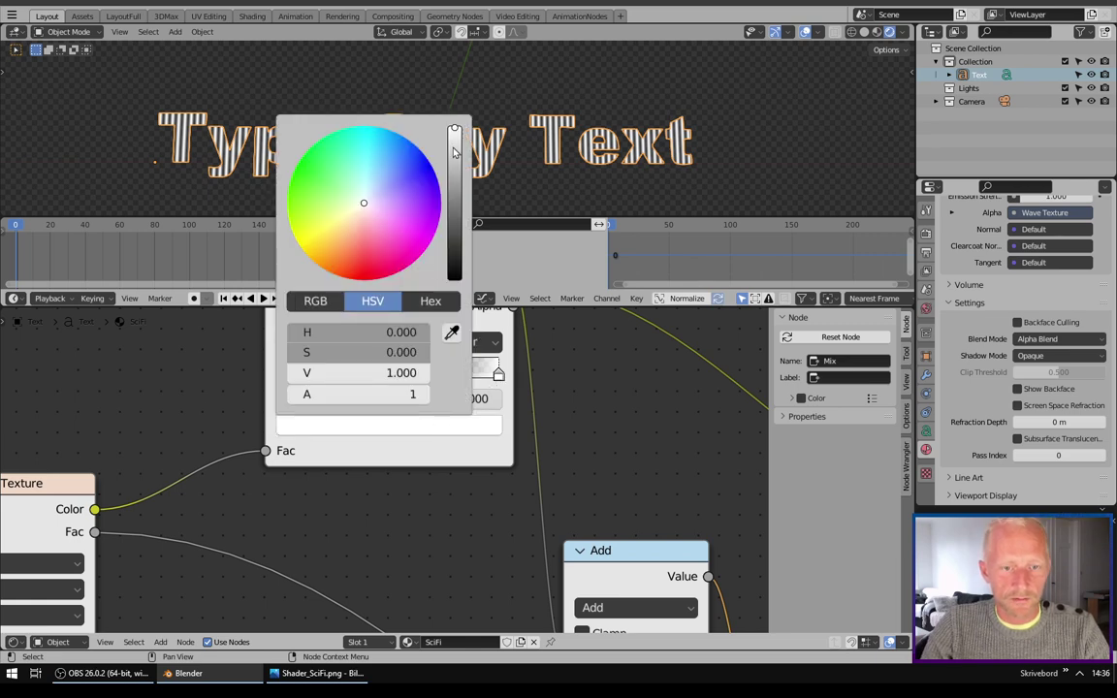
drag(454, 151, 458, 241)
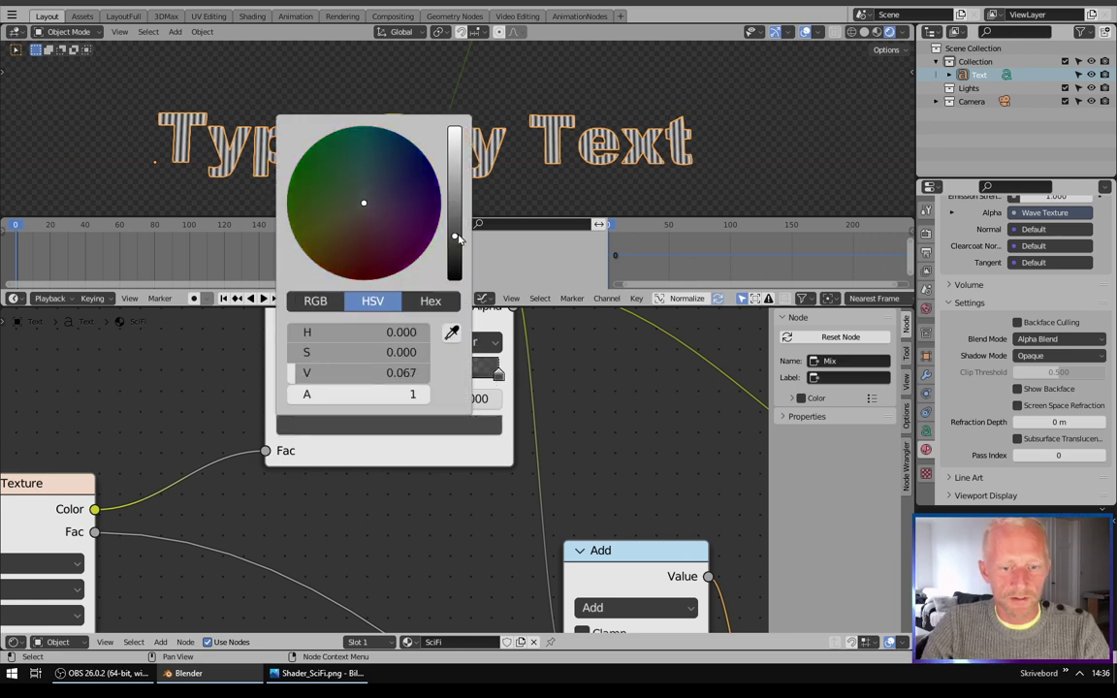
drag(411, 375, 491, 374)
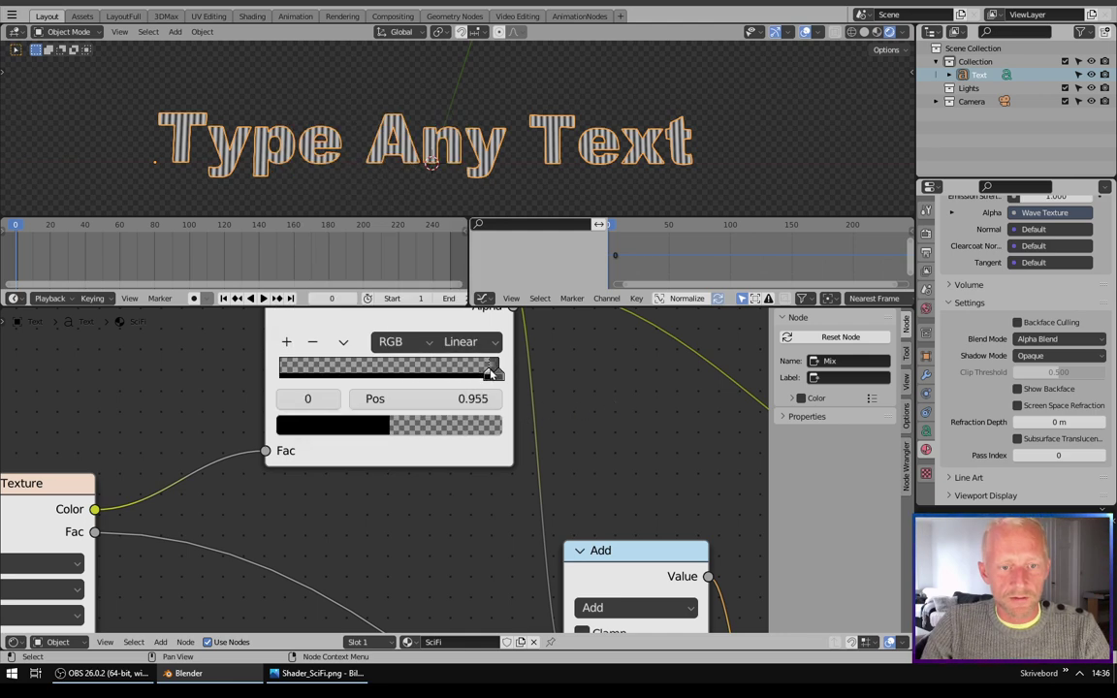
click(494, 376)
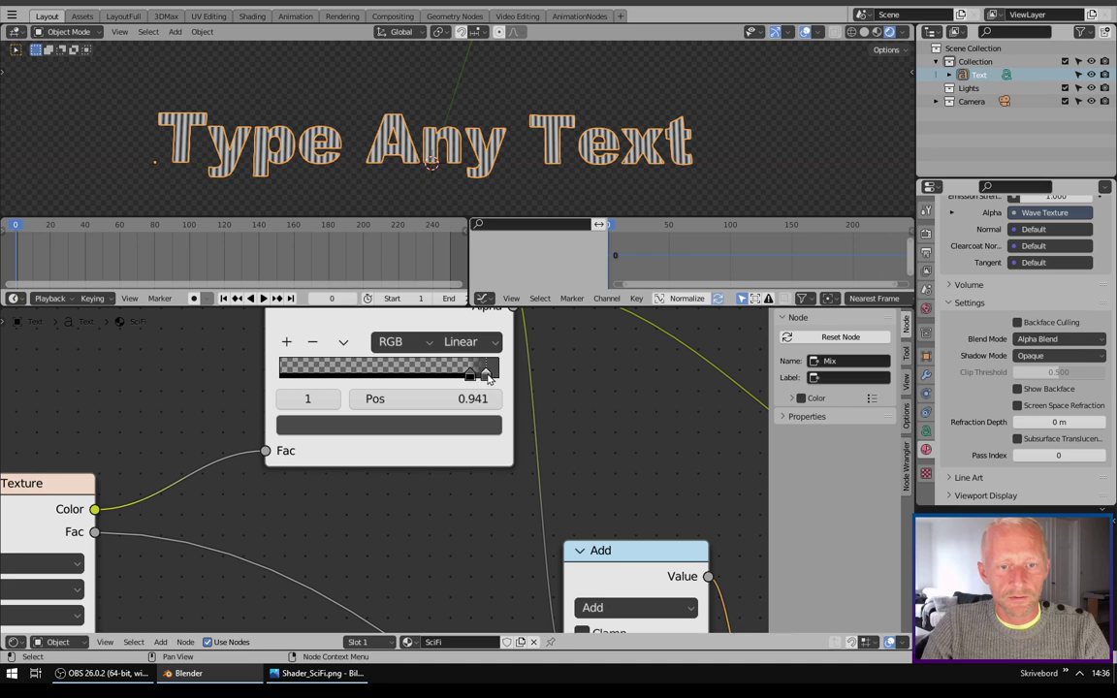
Change the Math node's operation to Multiply and raise its second value to 43.300
scroll(589, 399, down, 10)
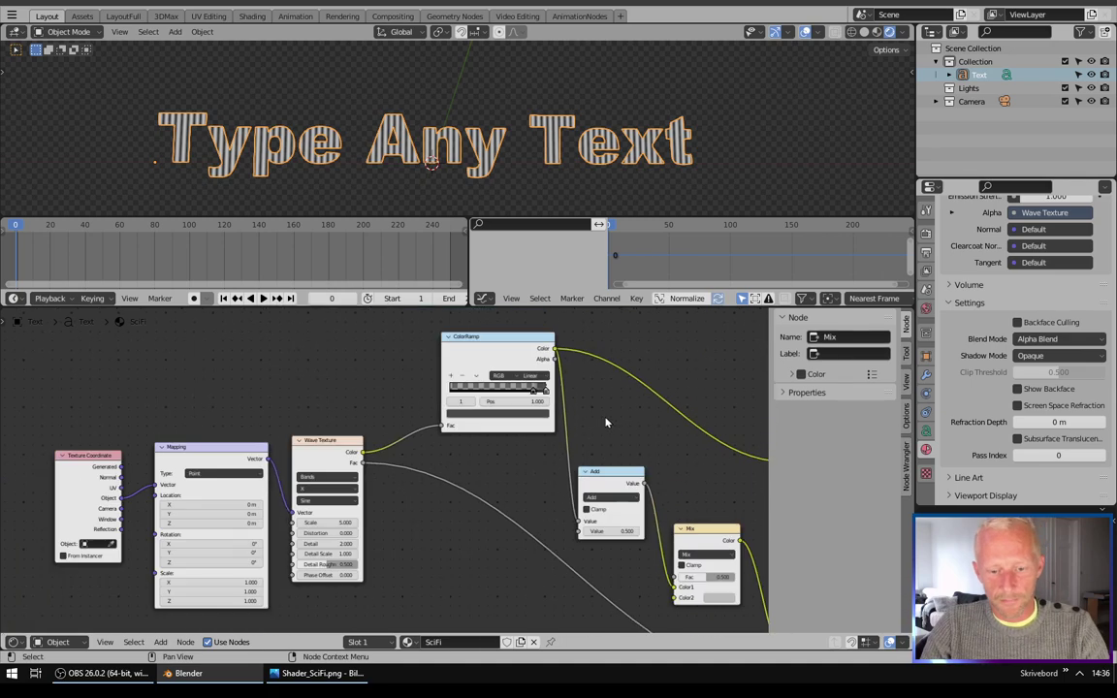
middle_drag(606, 421, 472, 357)
scroll(470, 413, up, 4)
scroll(471, 415, up, 1)
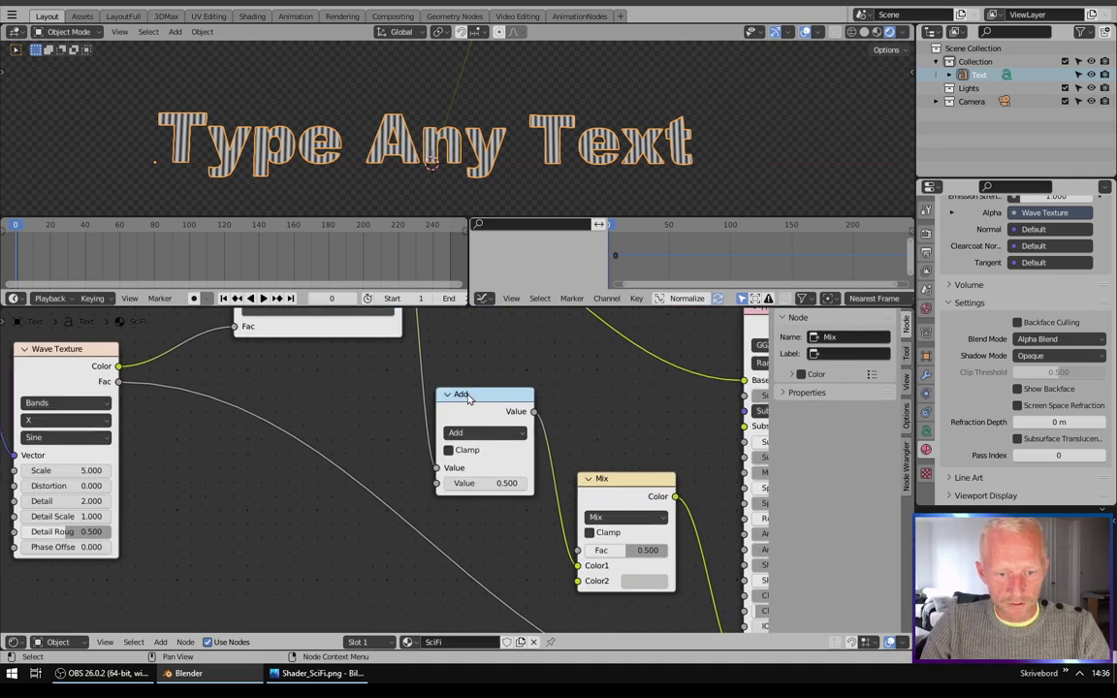
click(468, 398)
click(468, 433)
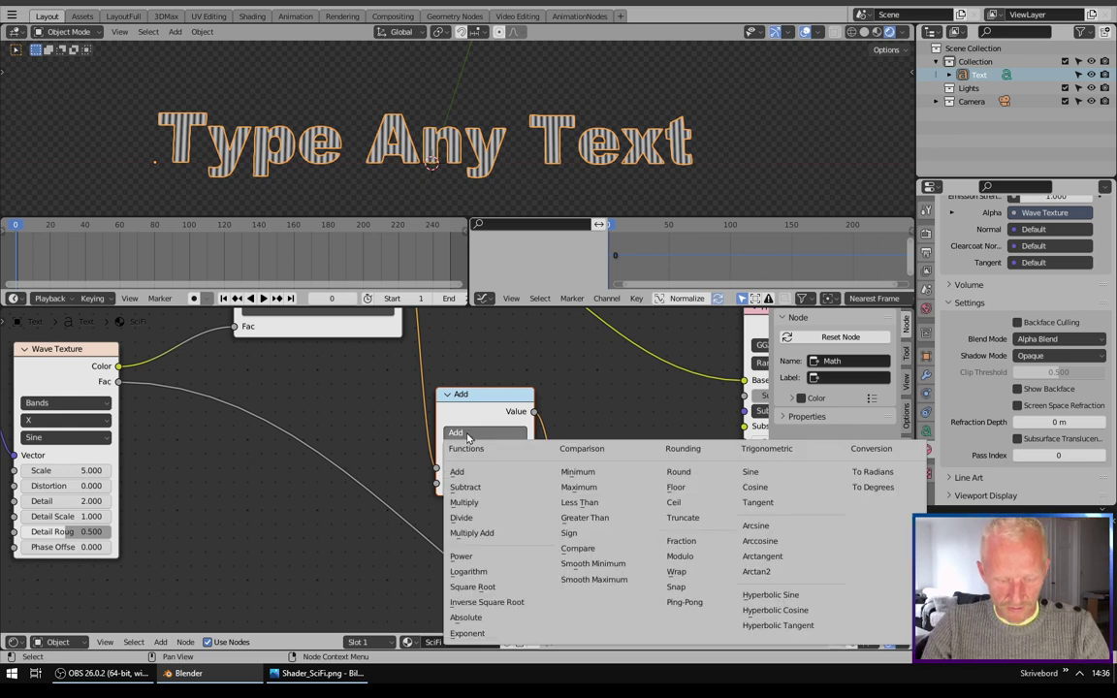
click(463, 502)
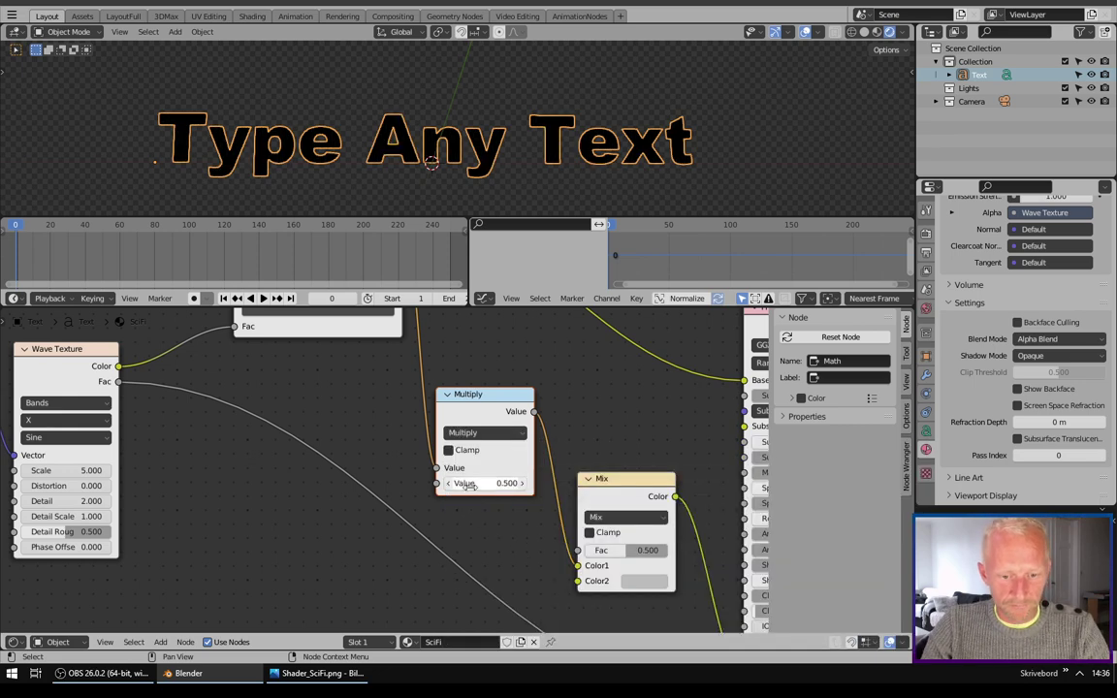
drag(499, 487, 507, 486)
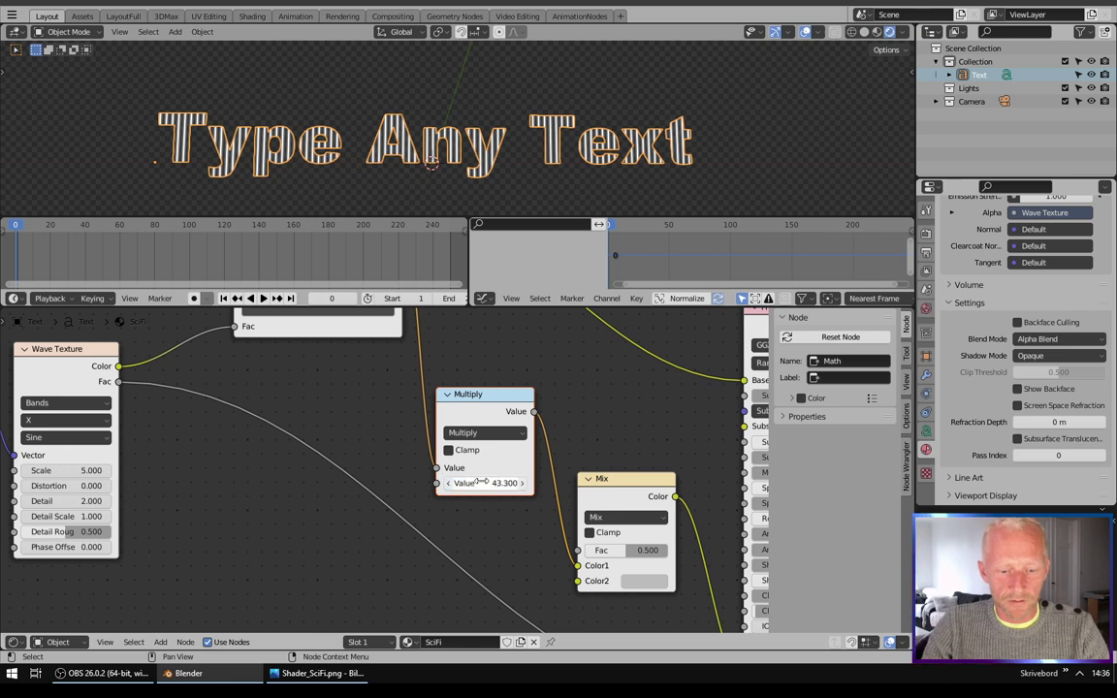
Change the Mix node's blending mode to Color
middle_drag(607, 408, 515, 361)
click(503, 401)
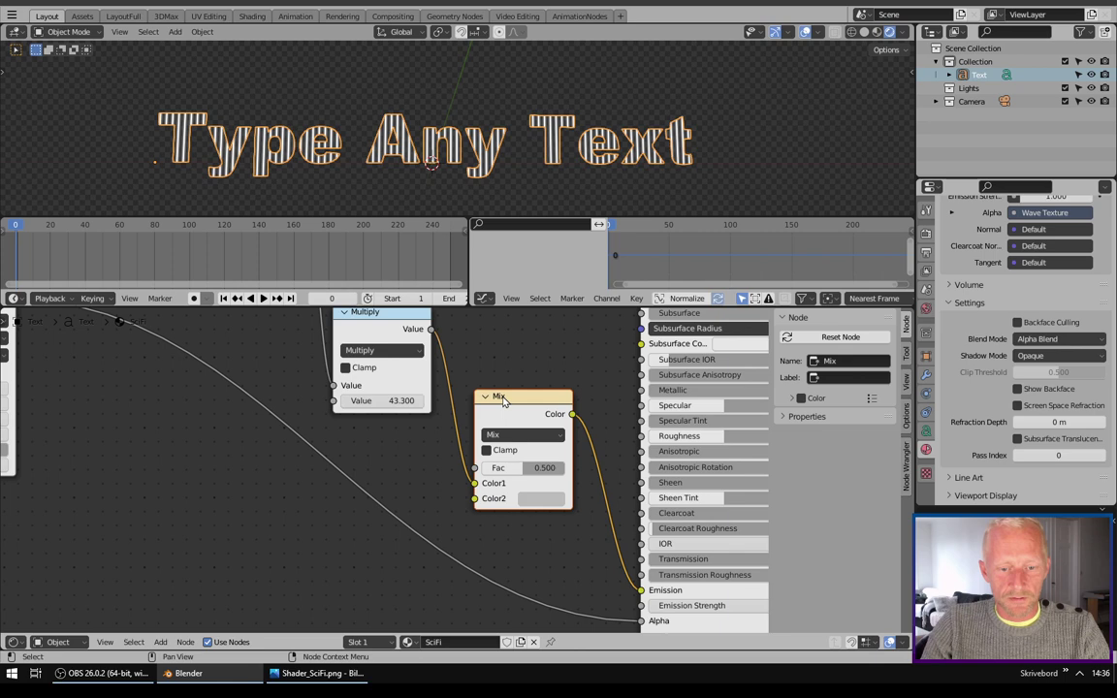
click(500, 435)
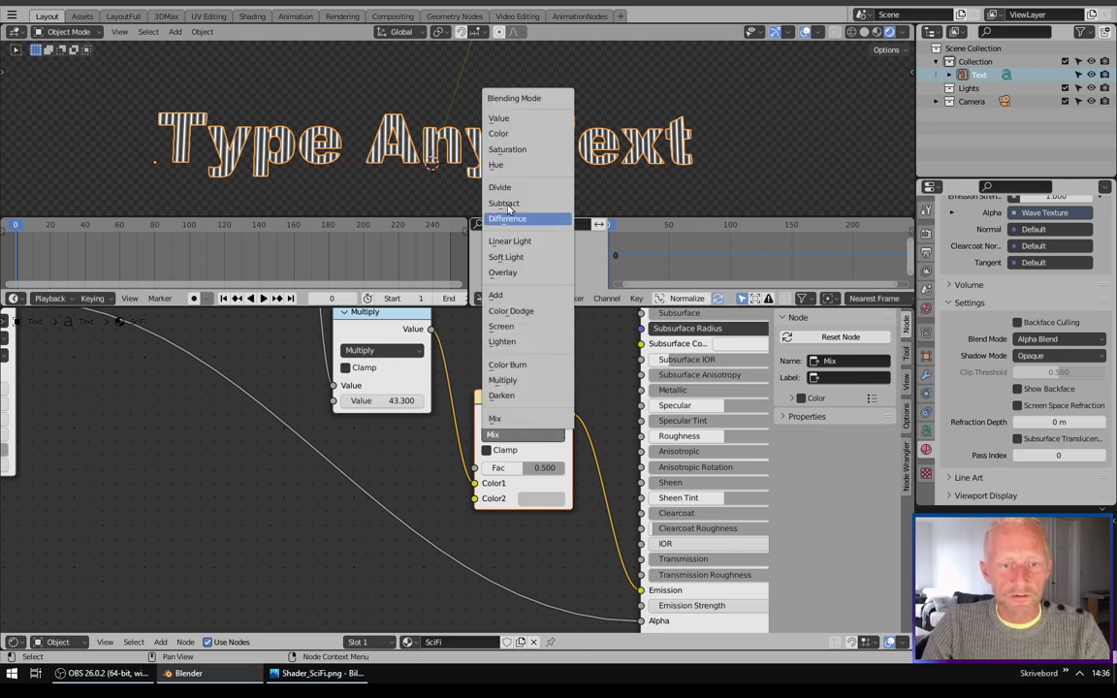
click(501, 137)
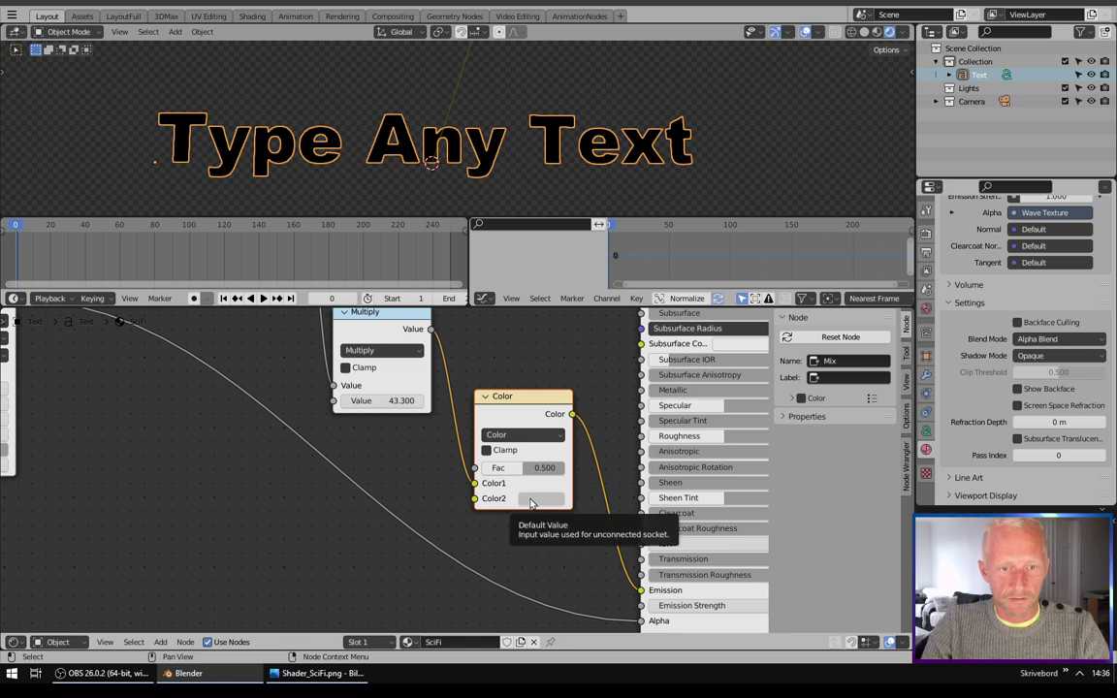
Set the Color node's Color2 to a fully saturated teal with hue 0.507, value 0.500 and saturation 1.000
middle_drag(530, 504, 559, 540)
click(558, 539)
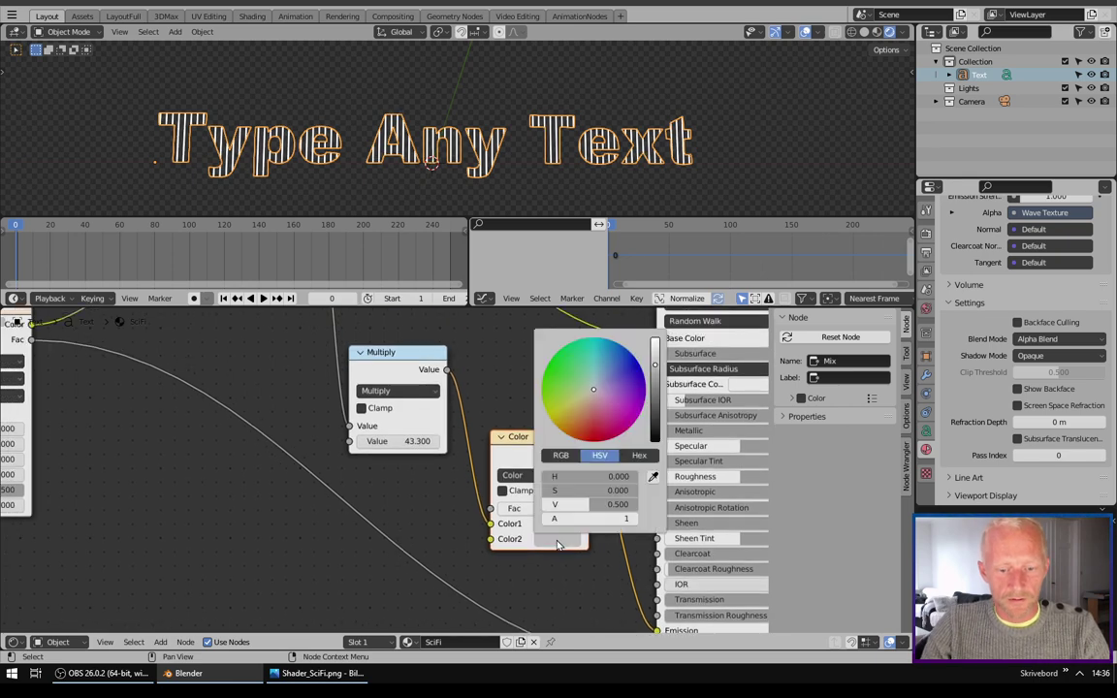
drag(585, 385, 550, 362)
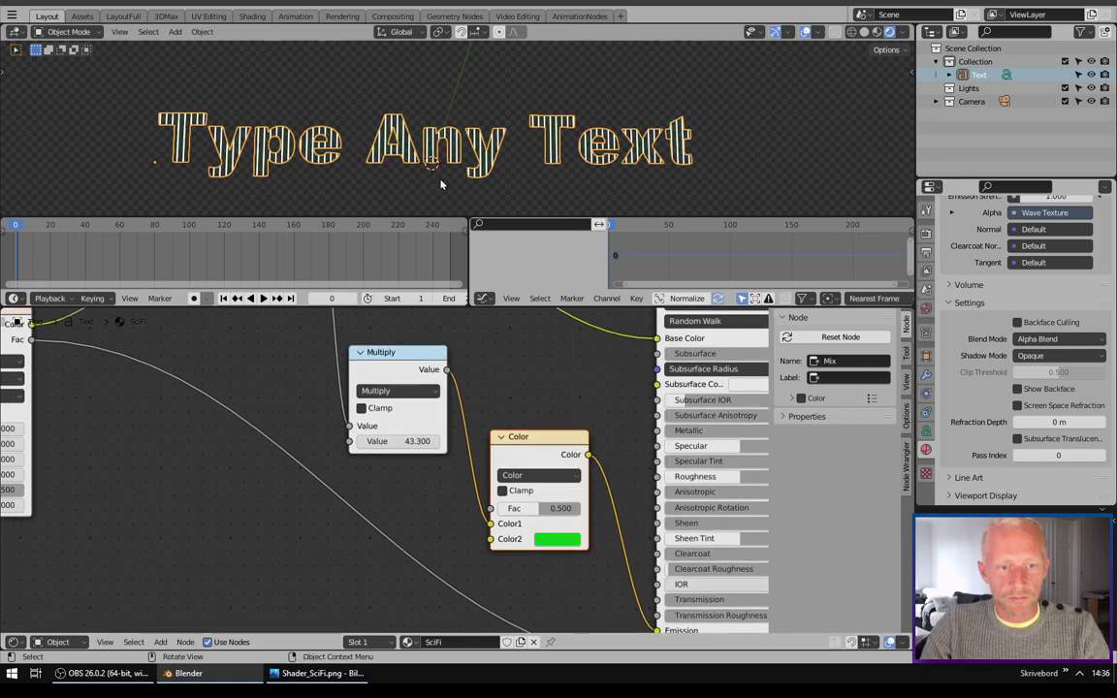
scroll(414, 139, up, 4)
scroll(416, 142, up, 2)
scroll(422, 157, down, 2)
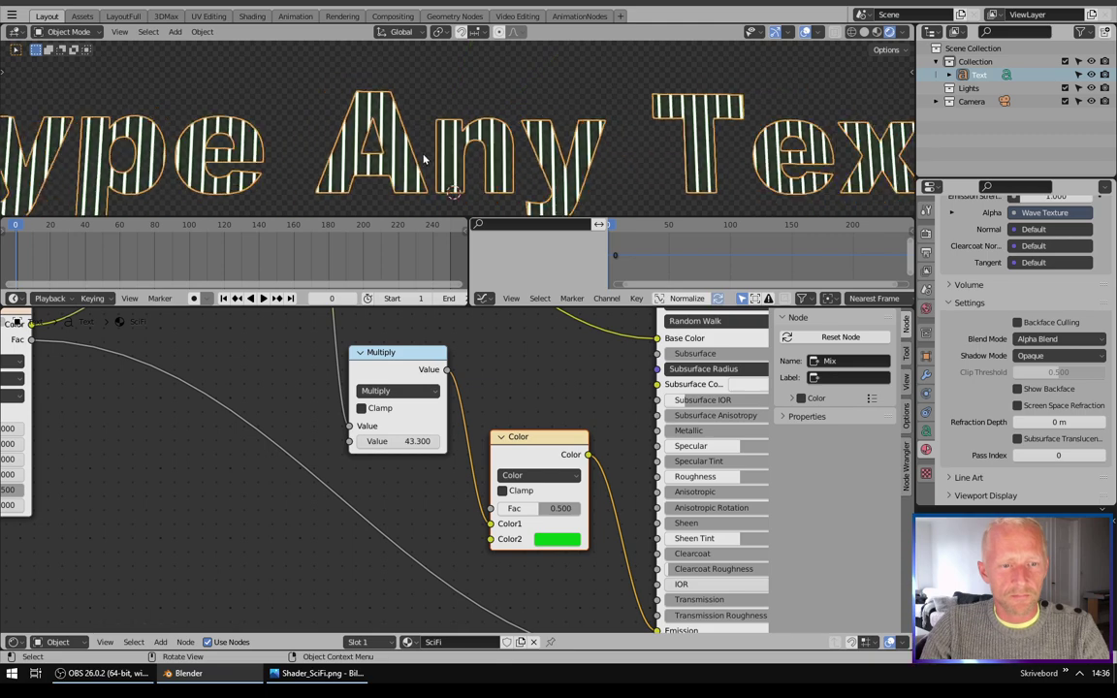
click(552, 542)
drag(556, 353, 595, 337)
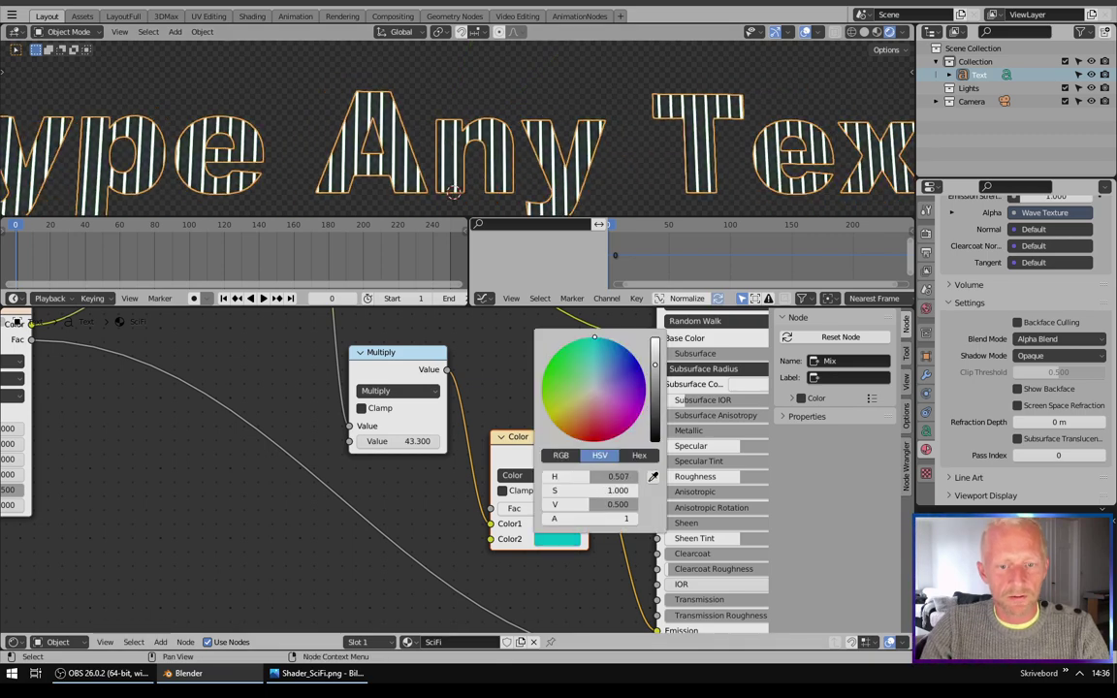
Raise the Principled BSDF's Emission Strength to 16.900 and bring the whole node tree into view
middle_drag(574, 424, 346, 293)
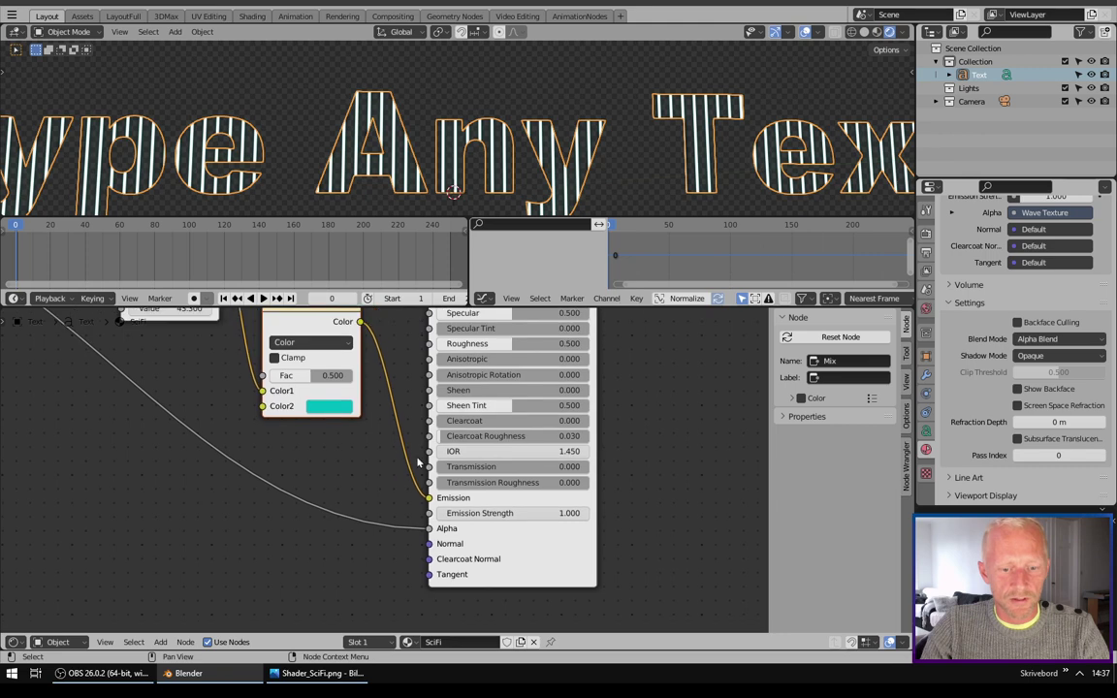
drag(471, 513, 686, 513)
click(337, 456)
middle_drag(336, 455, 464, 519)
scroll(453, 519, down, 4)
scroll(452, 519, down, 6)
middle_drag(355, 522, 419, 515)
scroll(474, 539, up, 2)
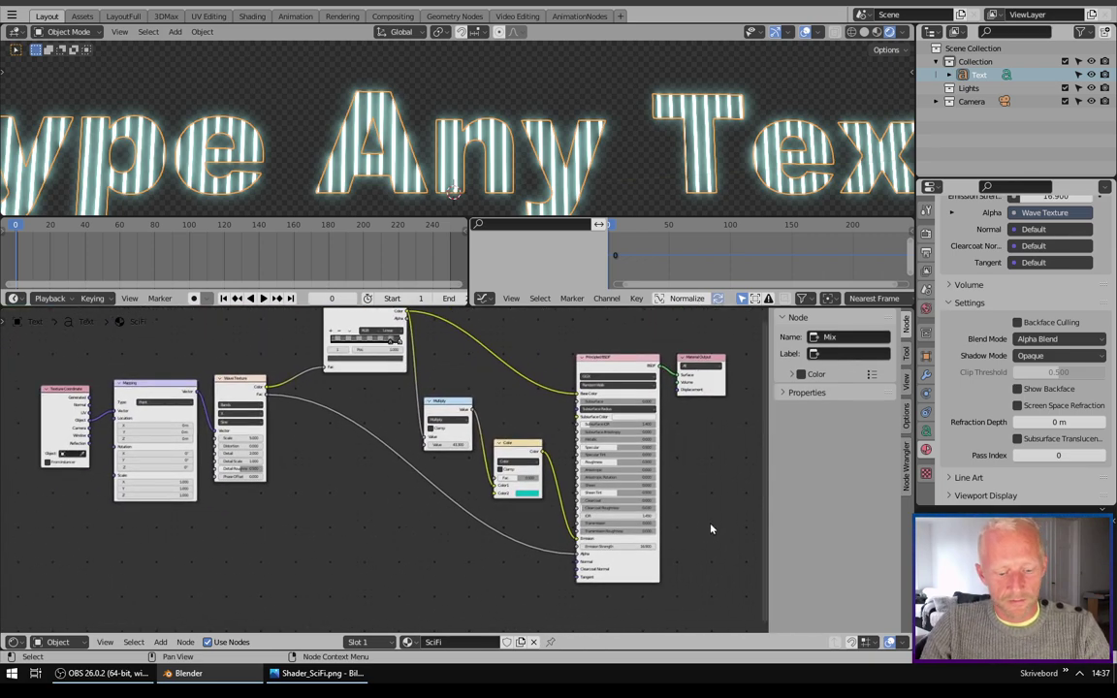
Hide the node editor's sidebar and insert a keyframe on the Wave Texture's Phase Offset at frame 0
key(n)
middle_drag(514, 476, 523, 503)
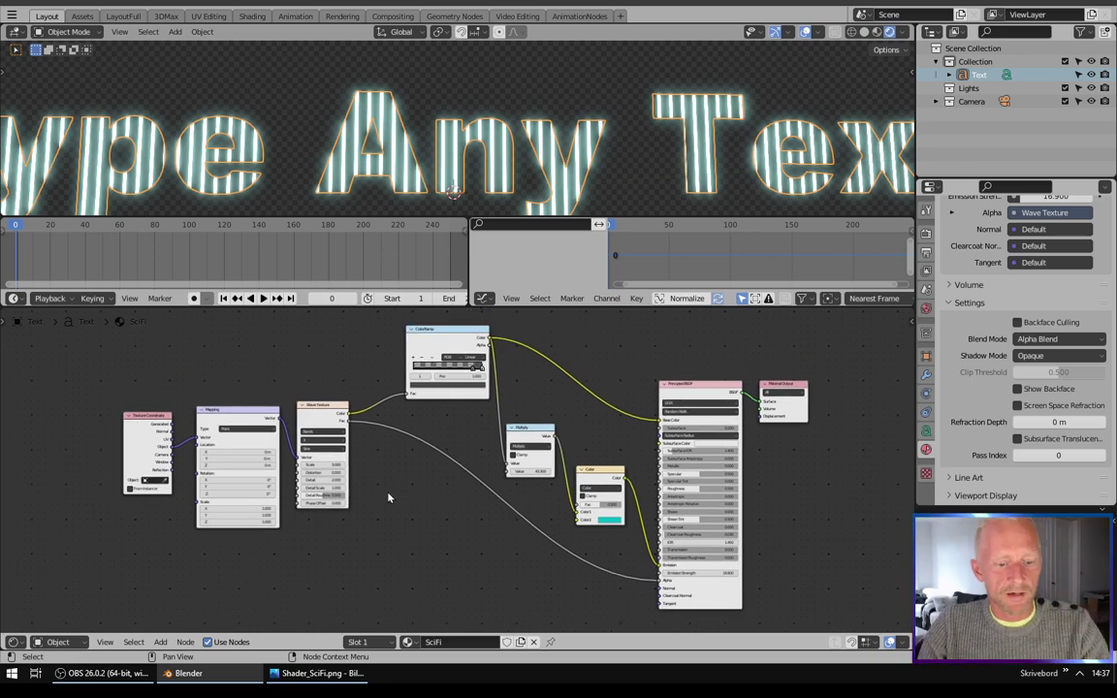
scroll(388, 497, up, 2)
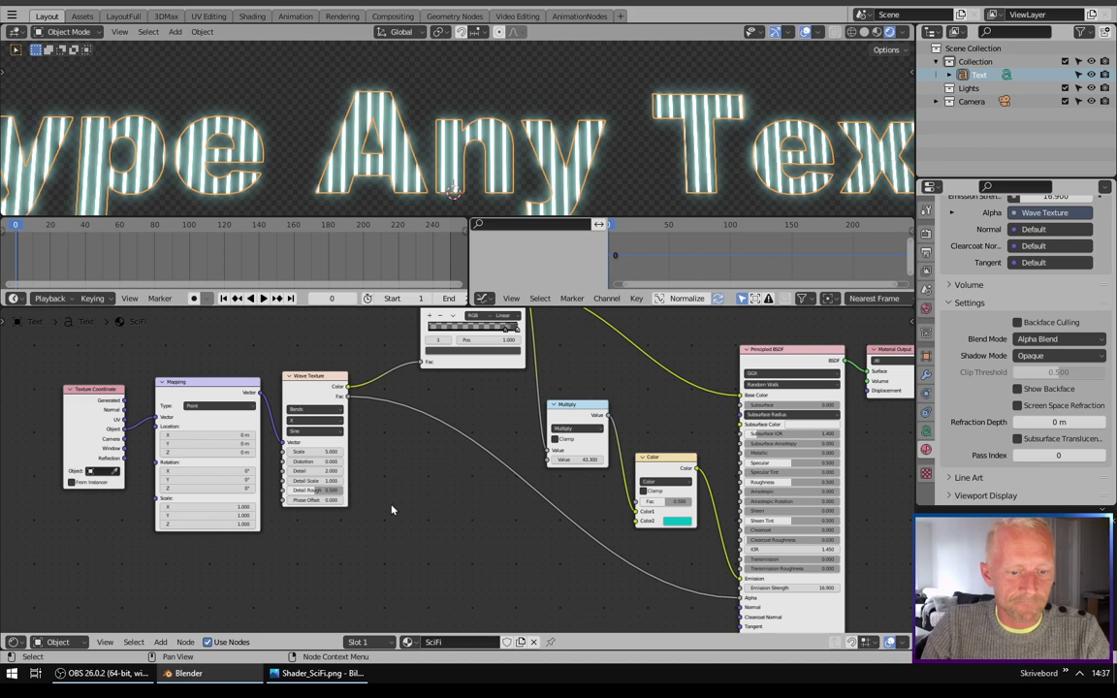
drag(316, 500, 476, 529)
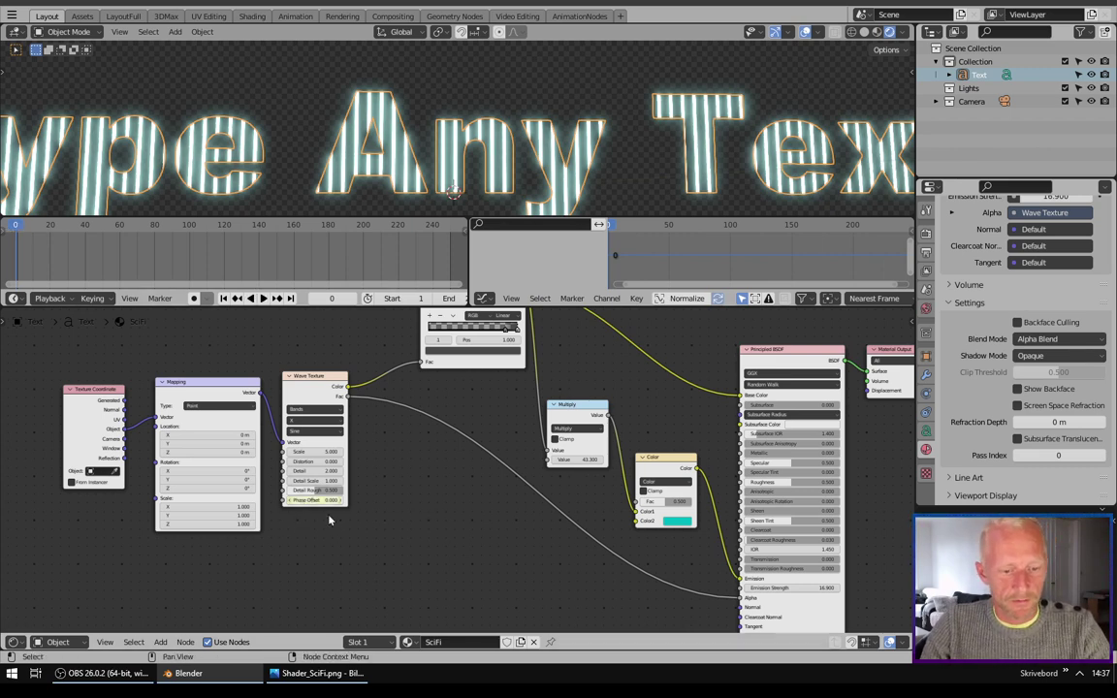
Expand the SciFi channels down to the Phase Offset curve in an enlarged Graph Editor and show the curve's modifier settings
click(316, 400)
click(479, 251)
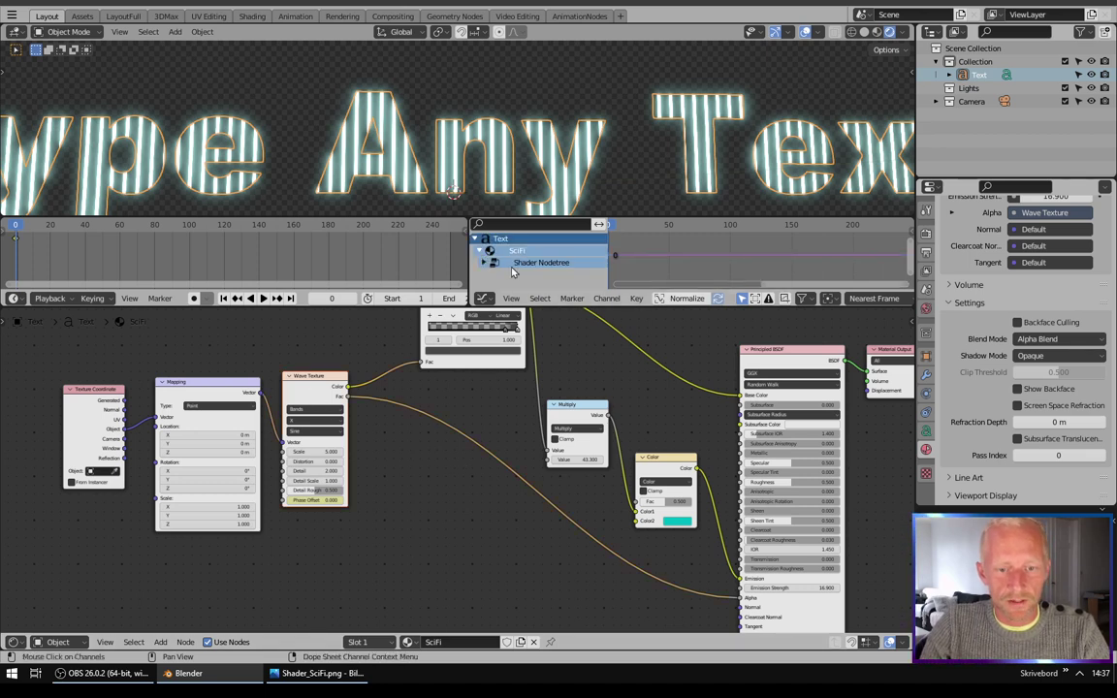
click(485, 262)
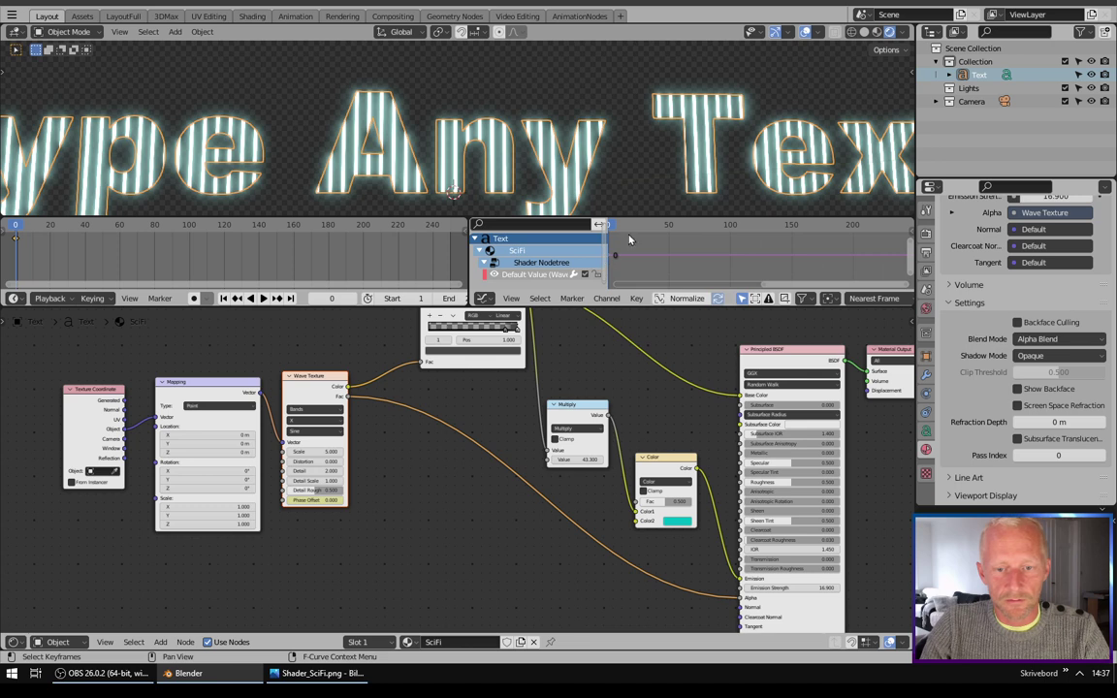
drag(640, 219, 648, 190)
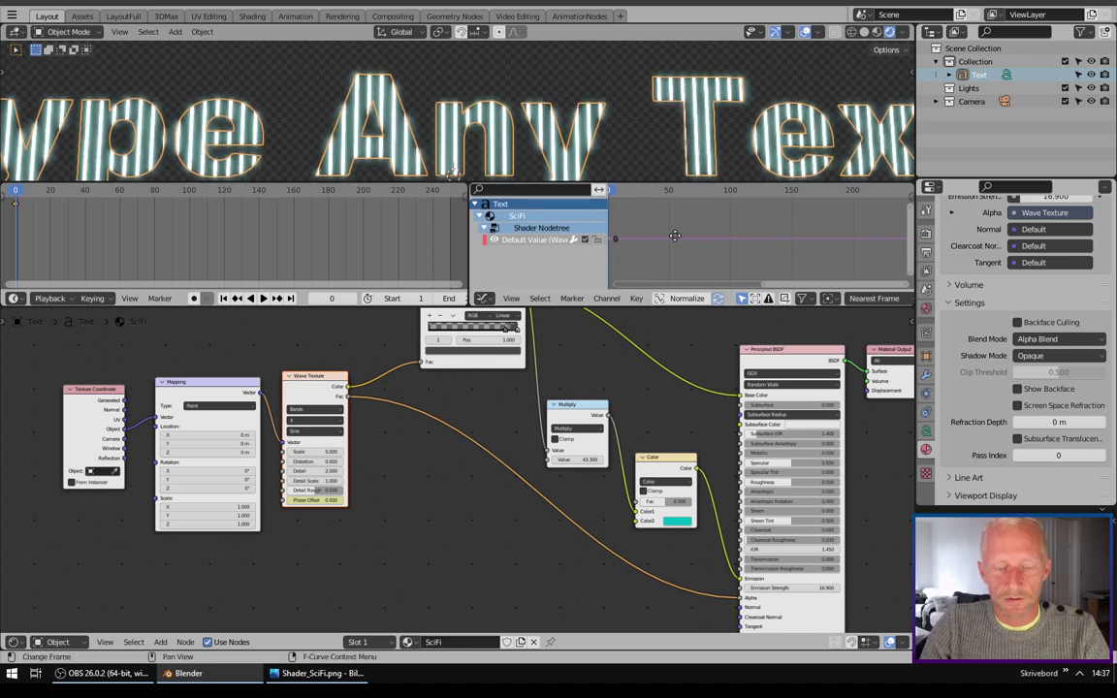
middle_drag(675, 235, 668, 238)
key(n)
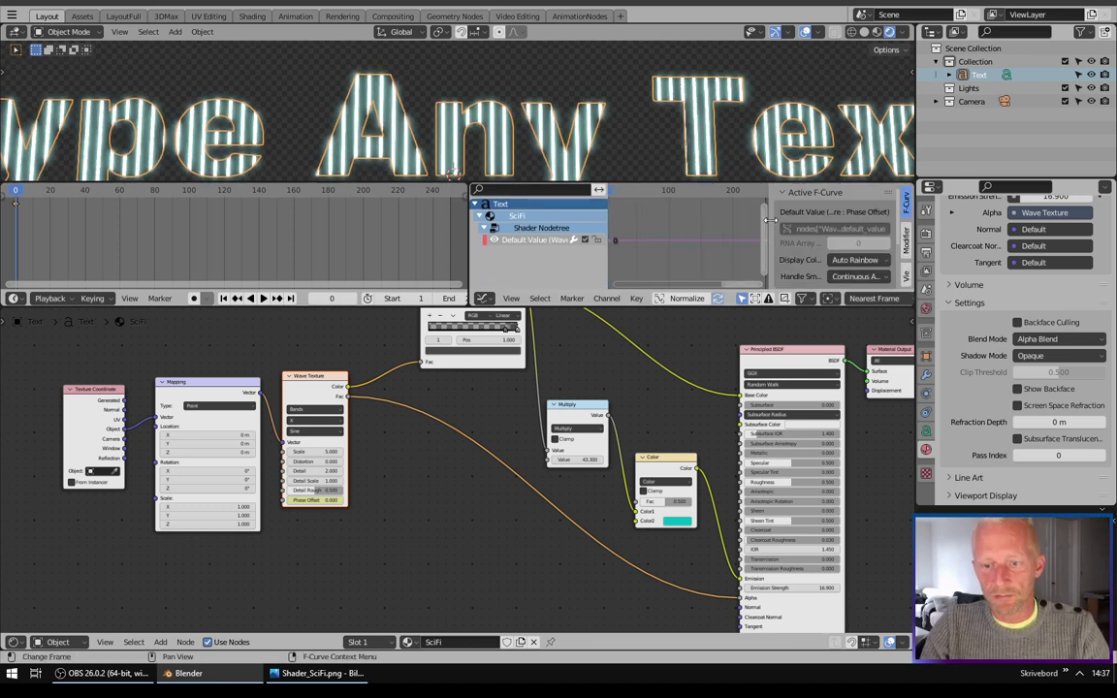
click(906, 242)
click(815, 194)
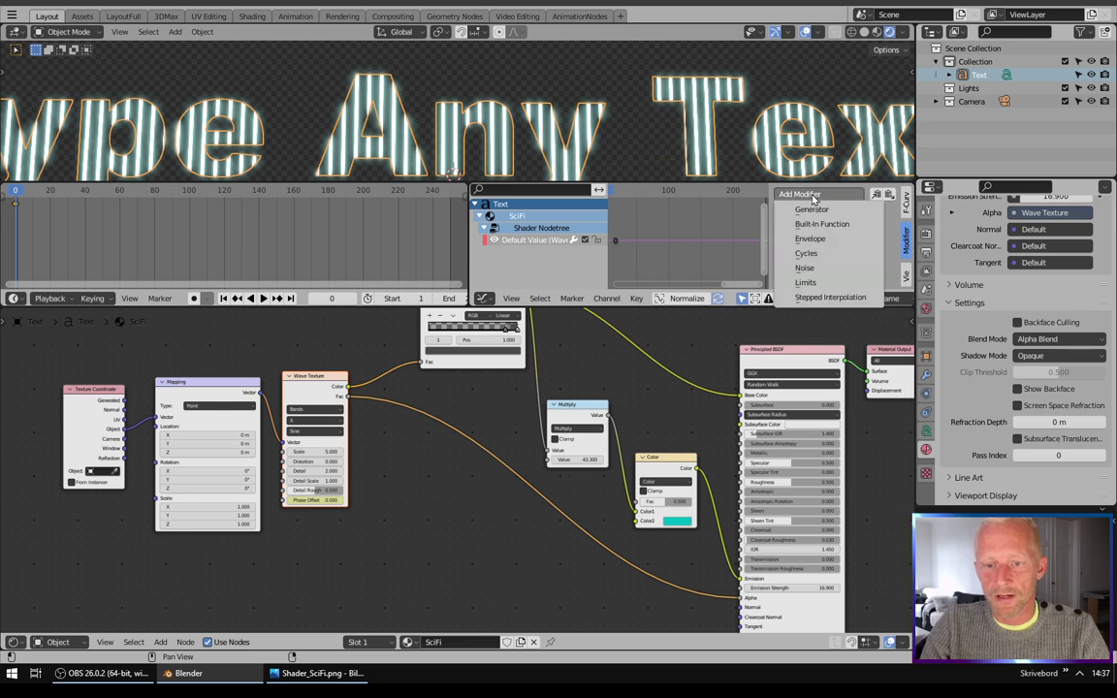
click(812, 225)
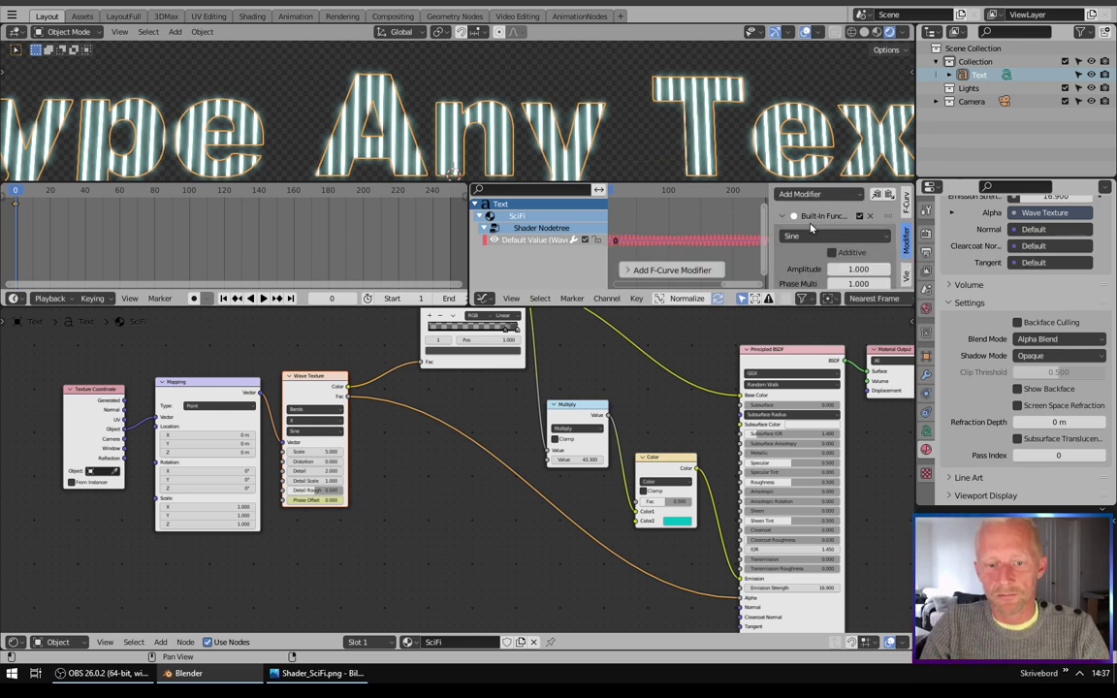
click(869, 216)
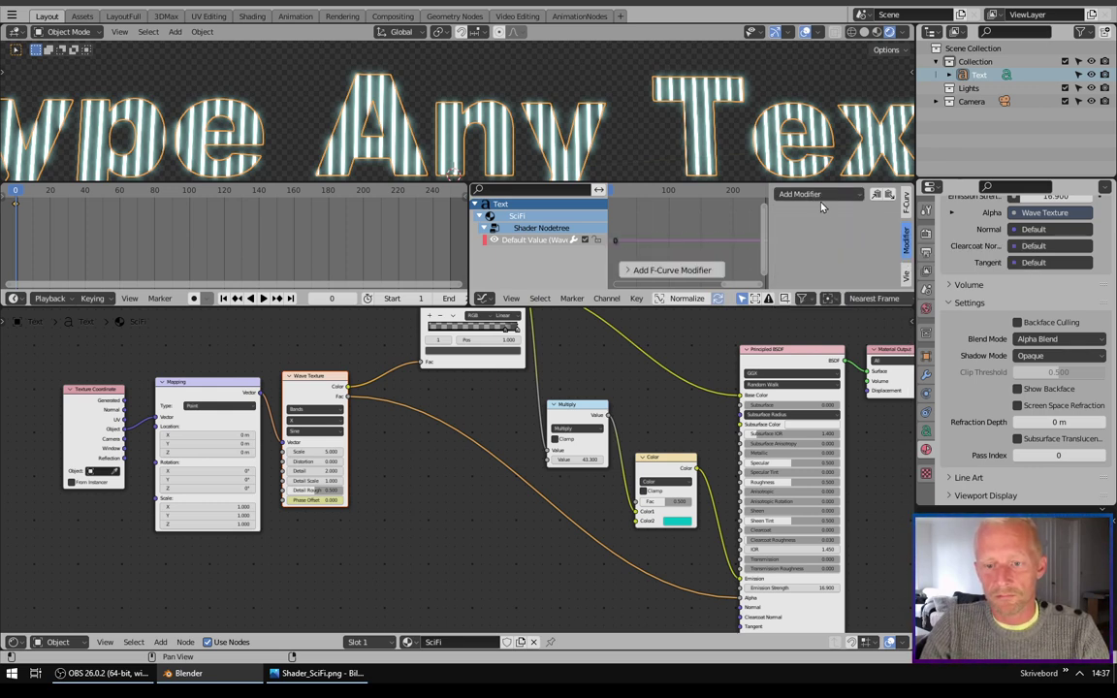
Add a Generator modifier to the Phase Offset curve and play the animation briefly to check the stripe movement
click(799, 194)
click(742, 184)
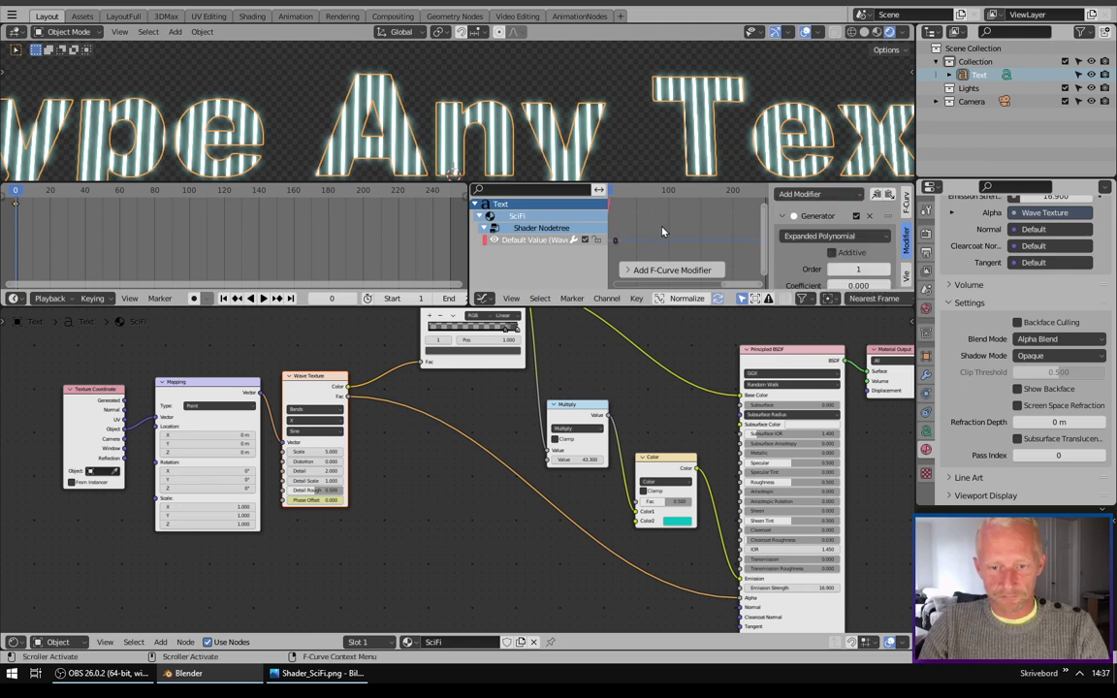
key(space)
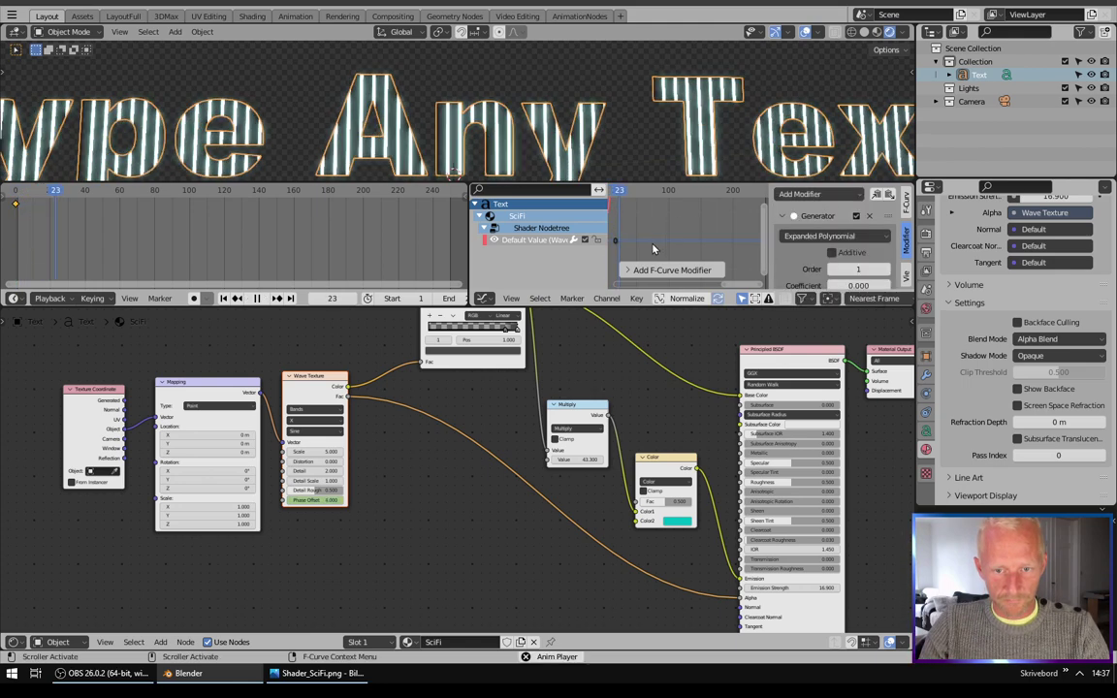
key(space)
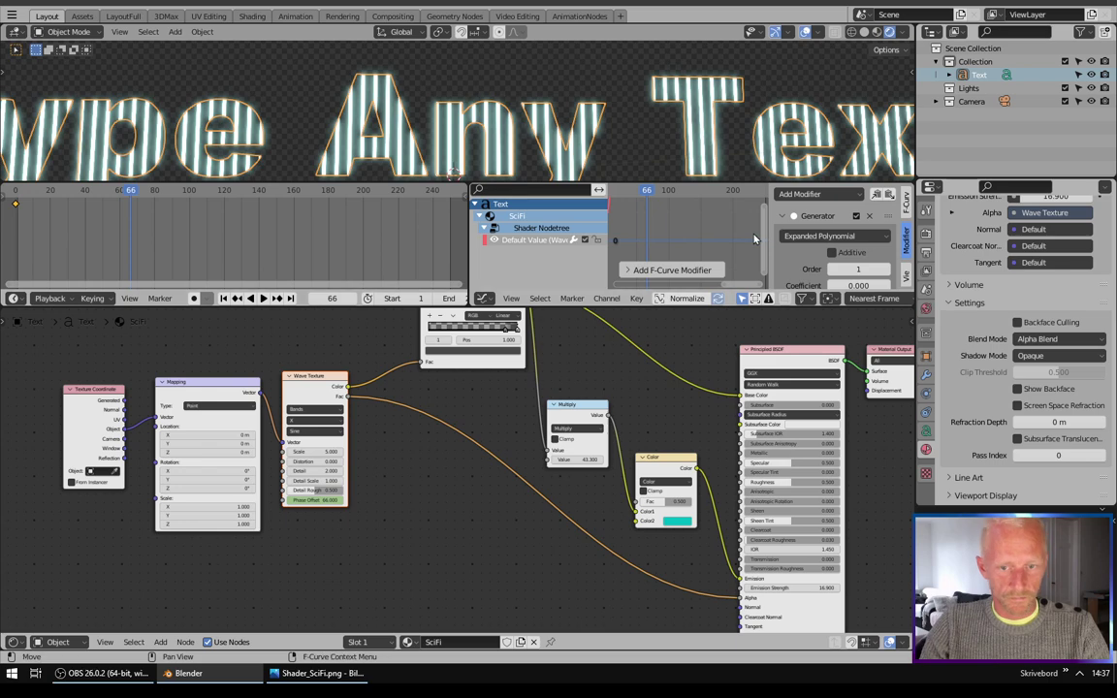
Set the Generator modifier's x^1 coefficient to 0.140 and play the animation with the whole text in view
scroll(799, 262, down, 2)
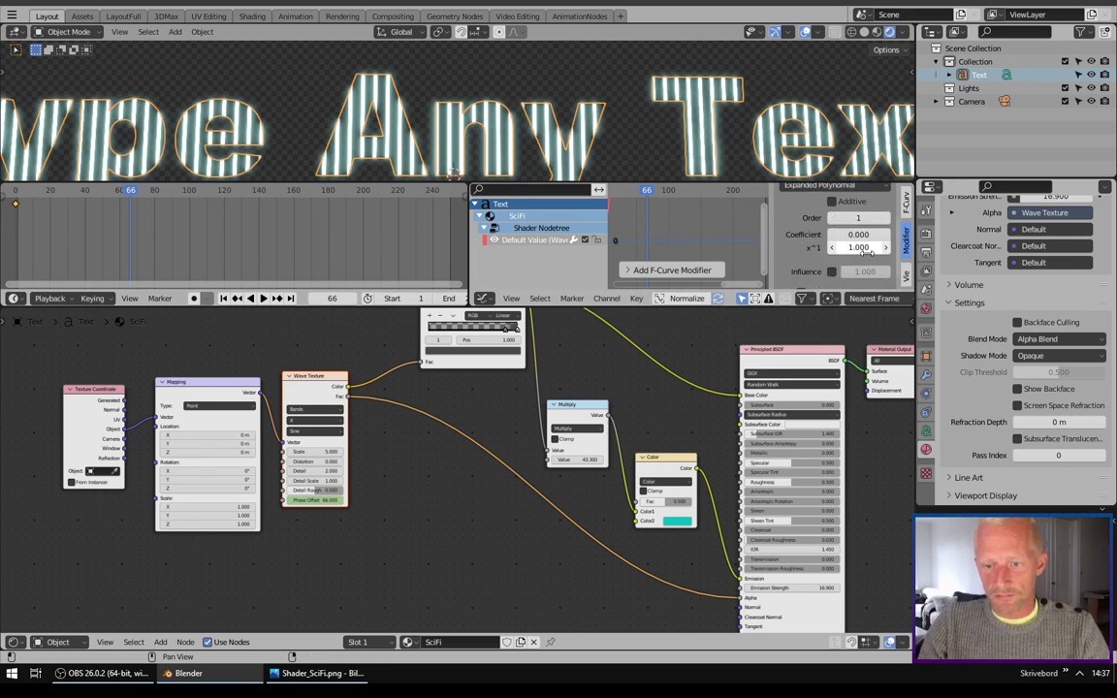
drag(862, 249, 803, 249)
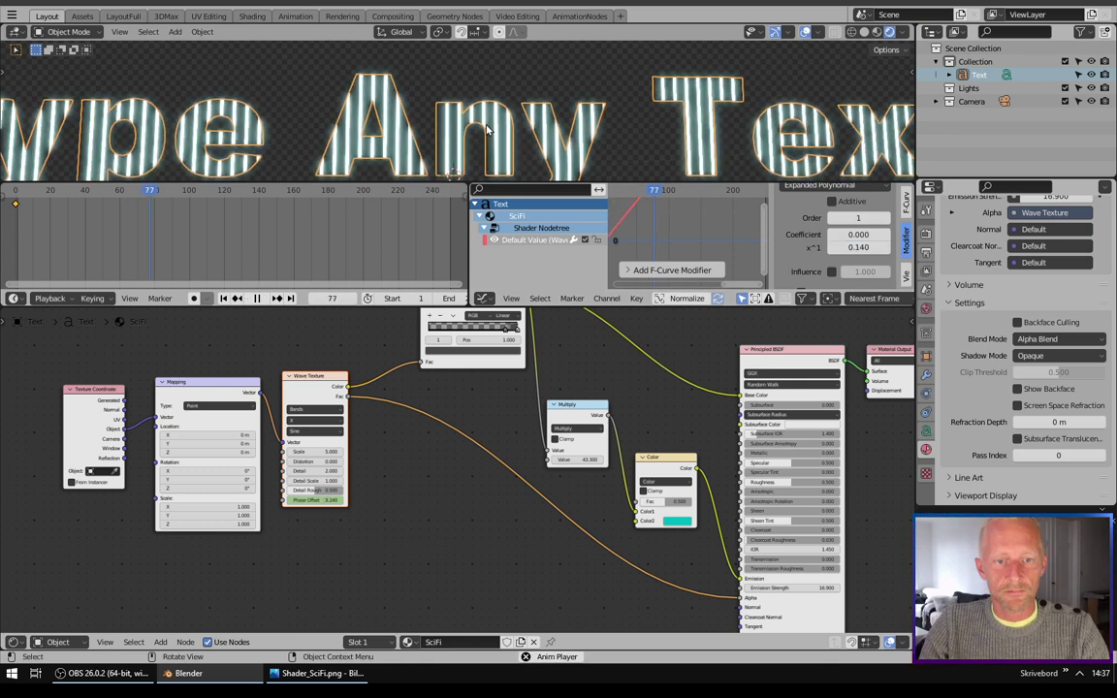
scroll(488, 130, down, 2)
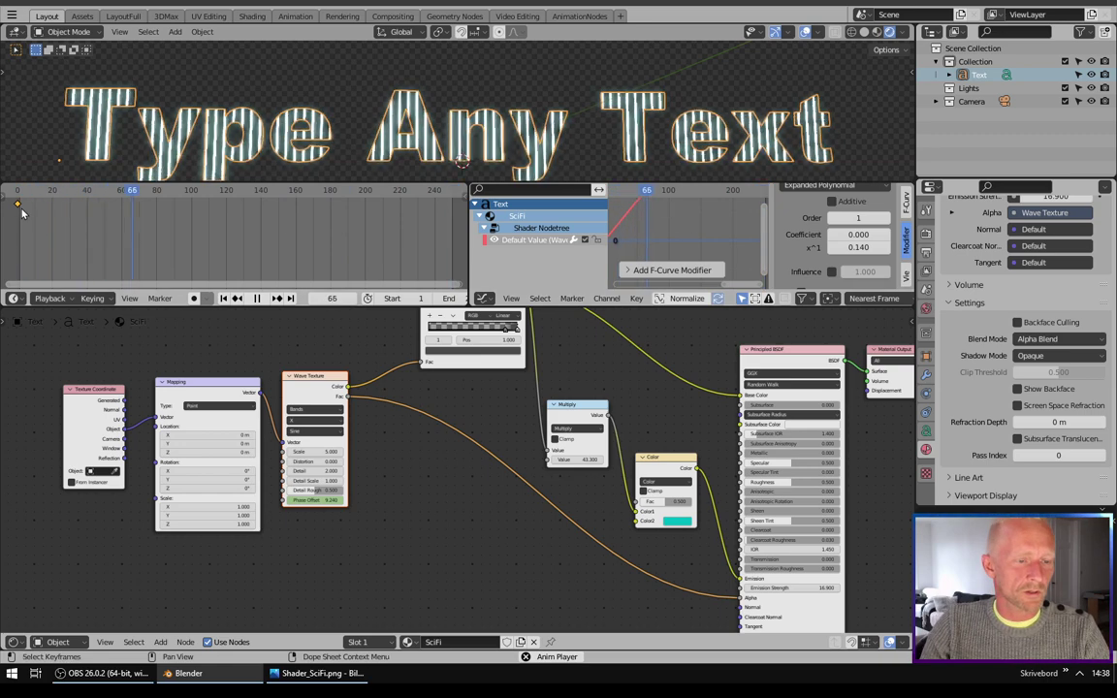
Extend the scene's end frame to 509
middle_drag(413, 216, 294, 225)
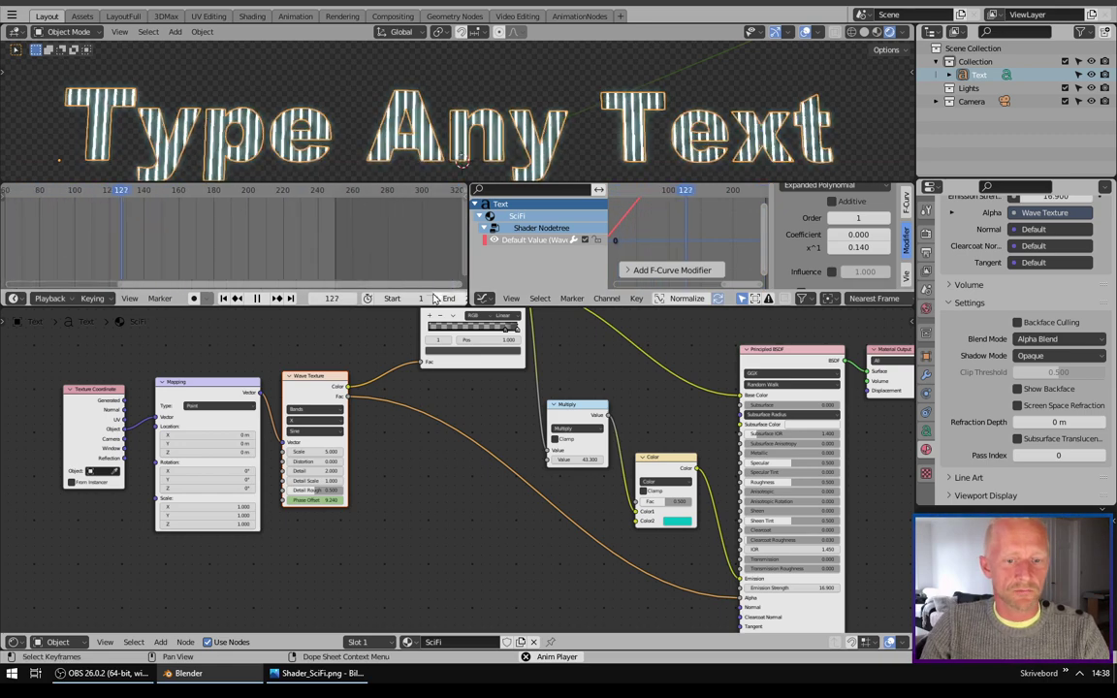
middle_drag(419, 265, 357, 269)
middle_drag(454, 299, 434, 299)
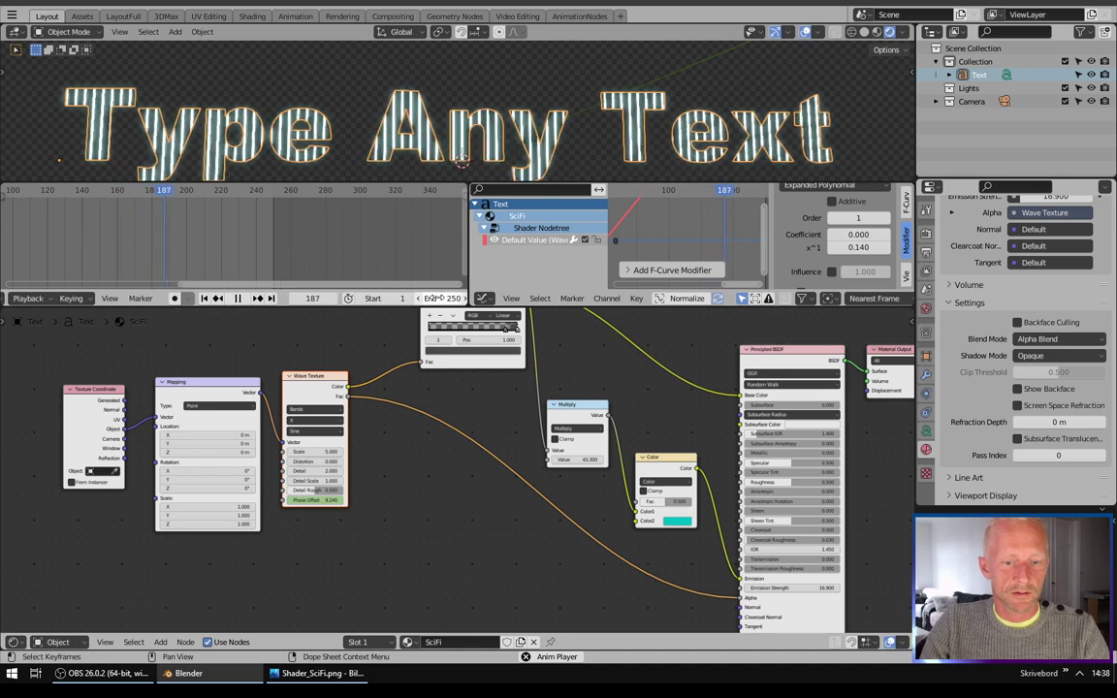
drag(433, 299, 485, 298)
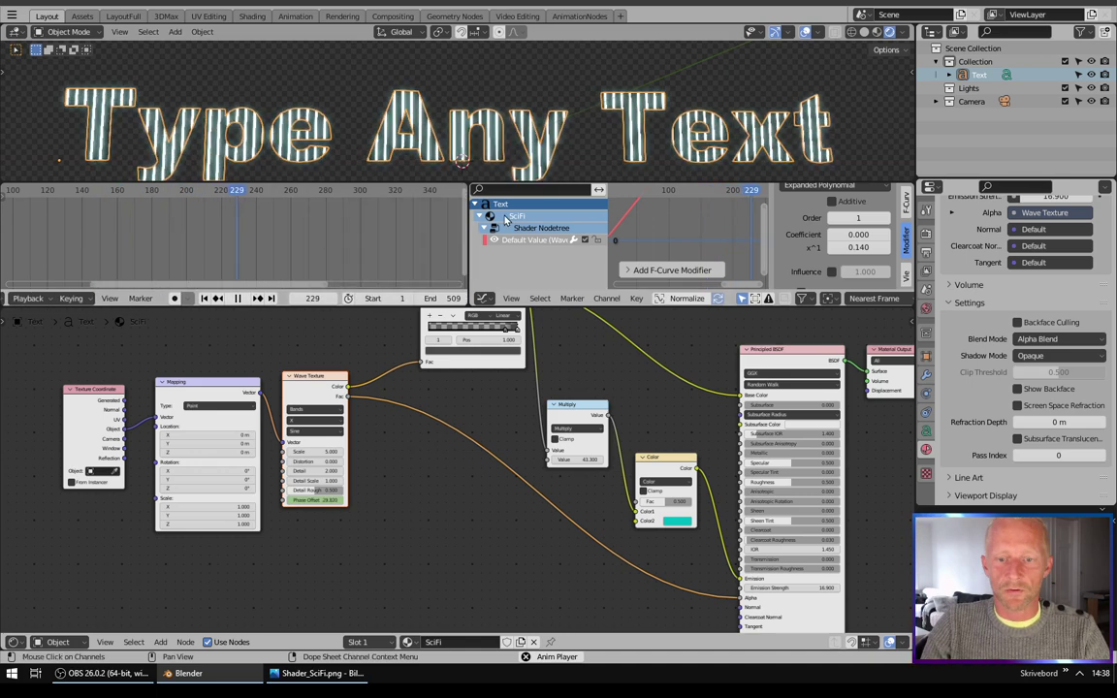
Show a longer frame range in the Graph Editor and deselect the Wave Texture node
scroll(704, 230, down, 10)
middle_drag(713, 229, 682, 246)
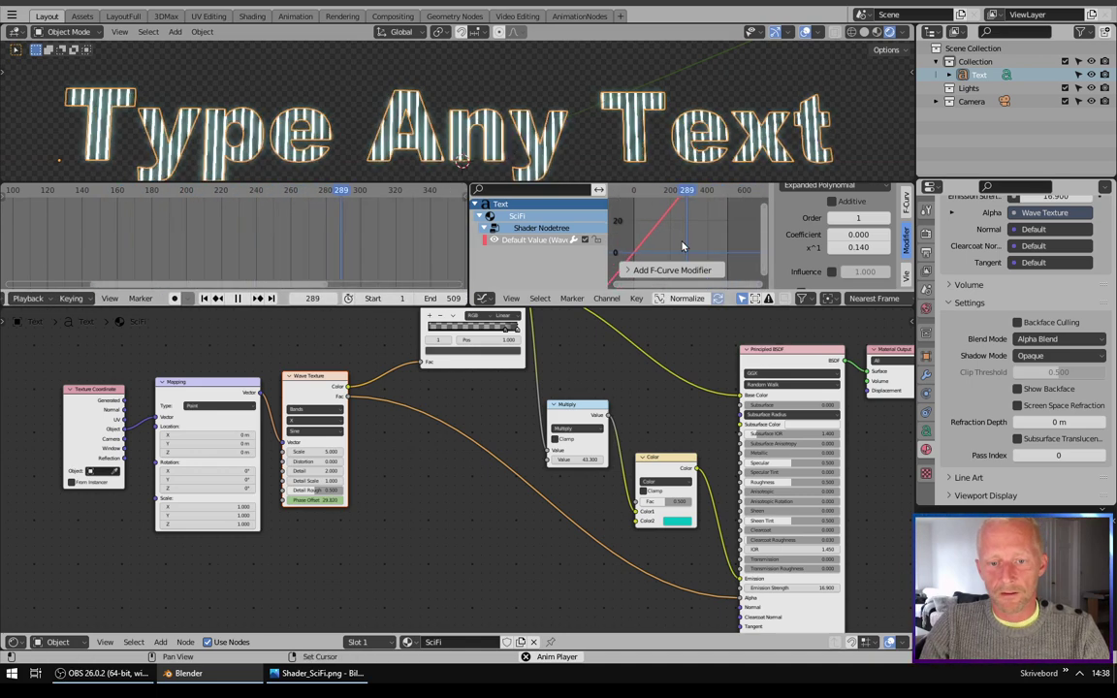
click(343, 319)
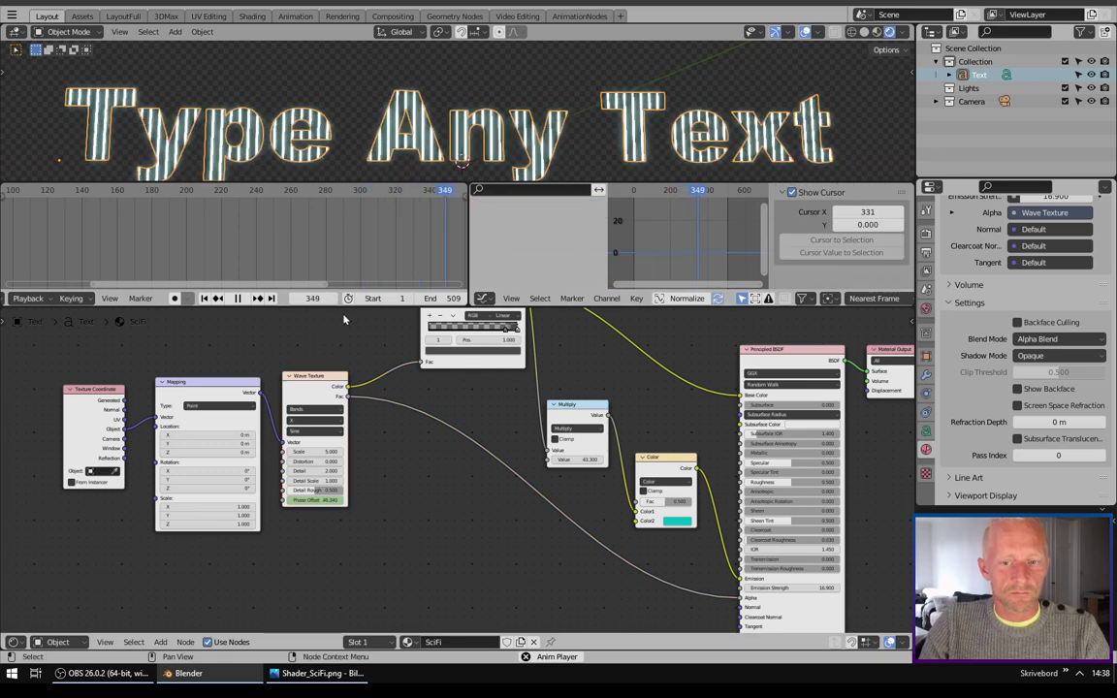
Stop the playback and set the Mapping node's Z rotation to 90° so the stripes run horizontally
key(space)
middle_drag(201, 374, 327, 365)
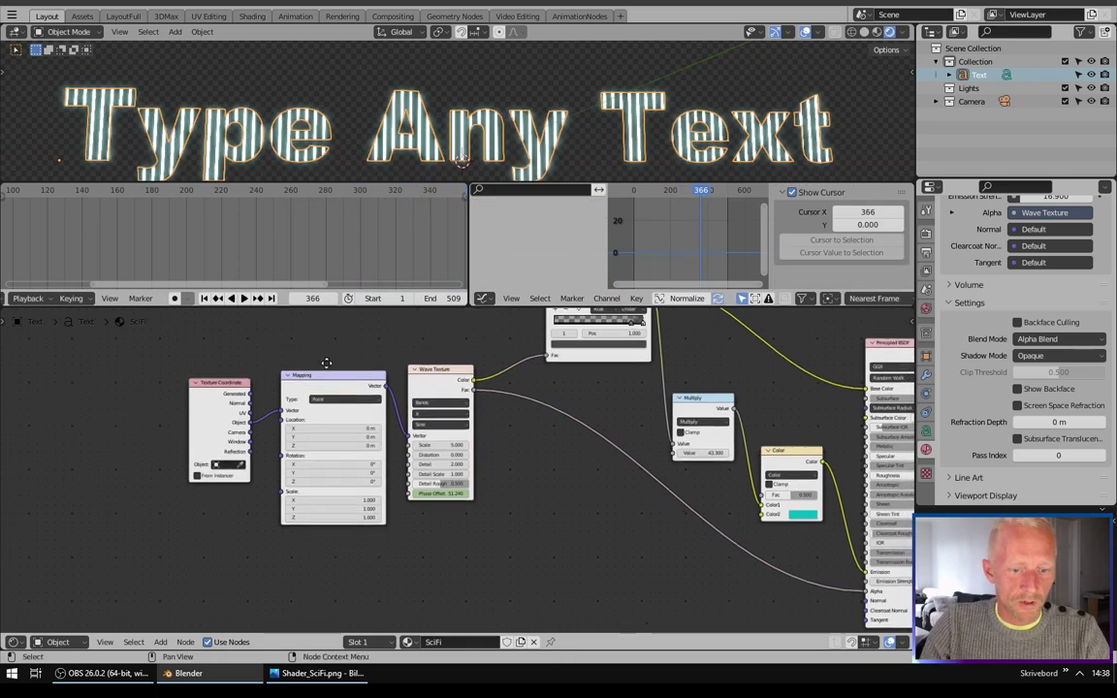
scroll(329, 409, up, 11)
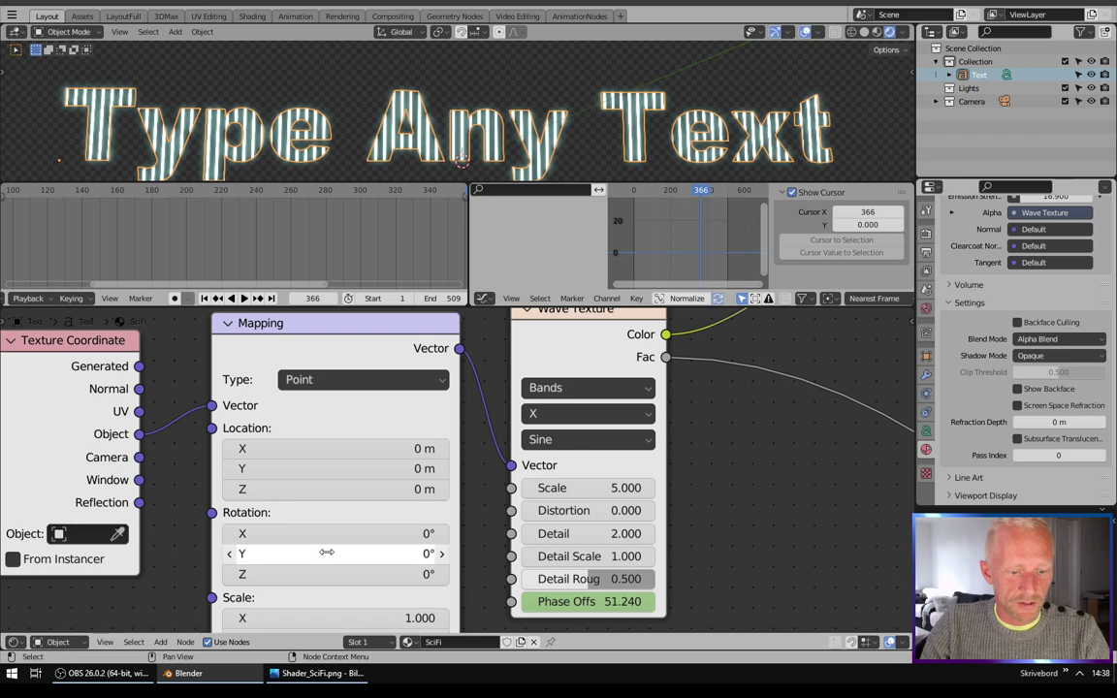
right_click(317, 535)
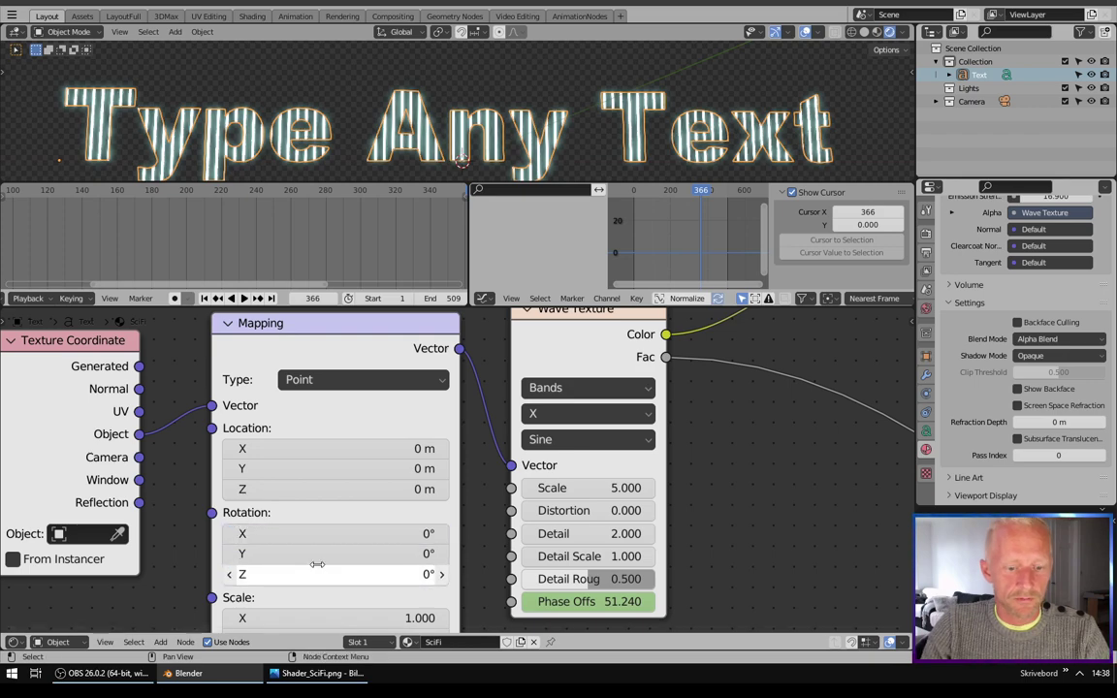
drag(329, 574, 412, 574)
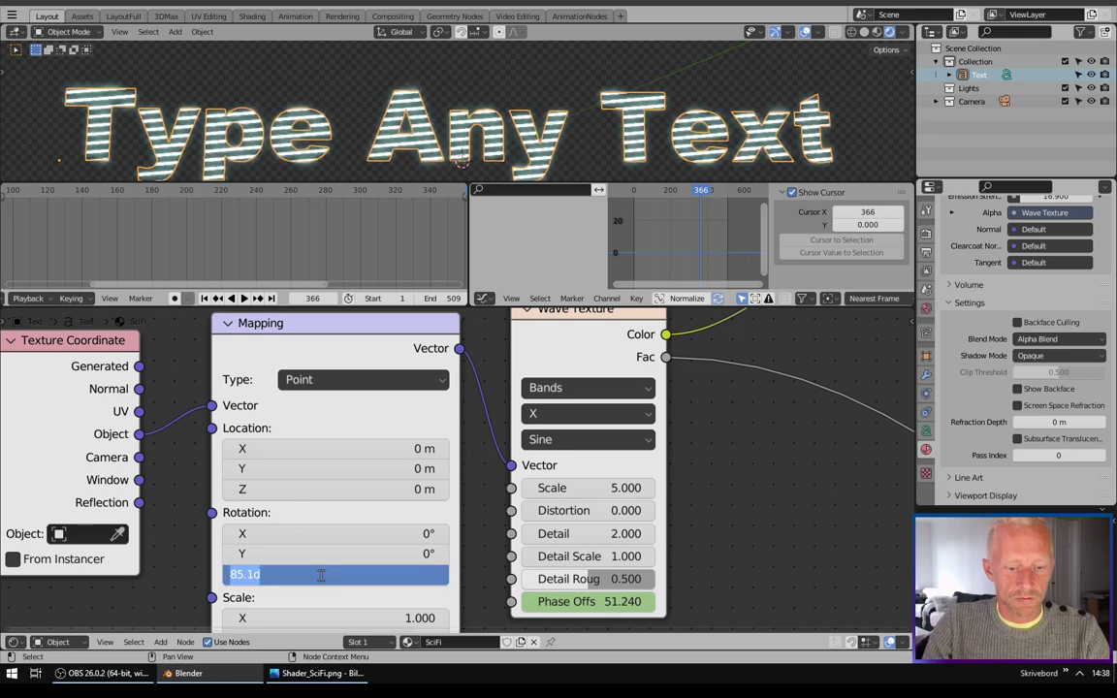
text(0)
key(Return)
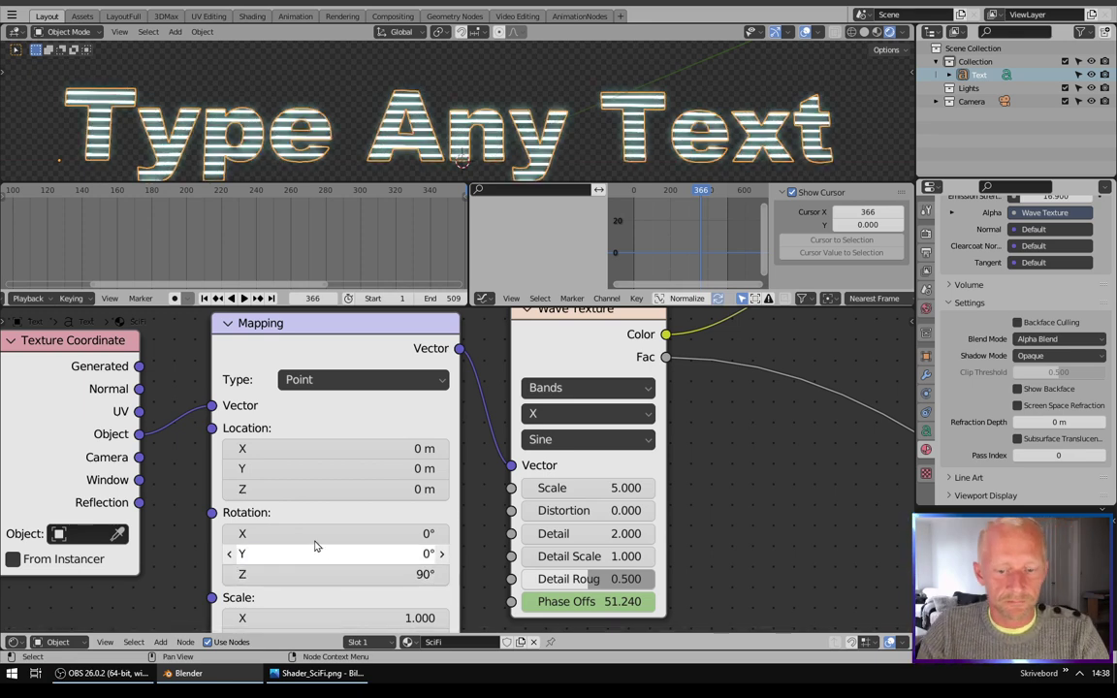
Set the Eevee Bloom intensity to 0.080 and its radius to 4.000 after testing a larger radius
middle_drag(723, 520, 588, 472)
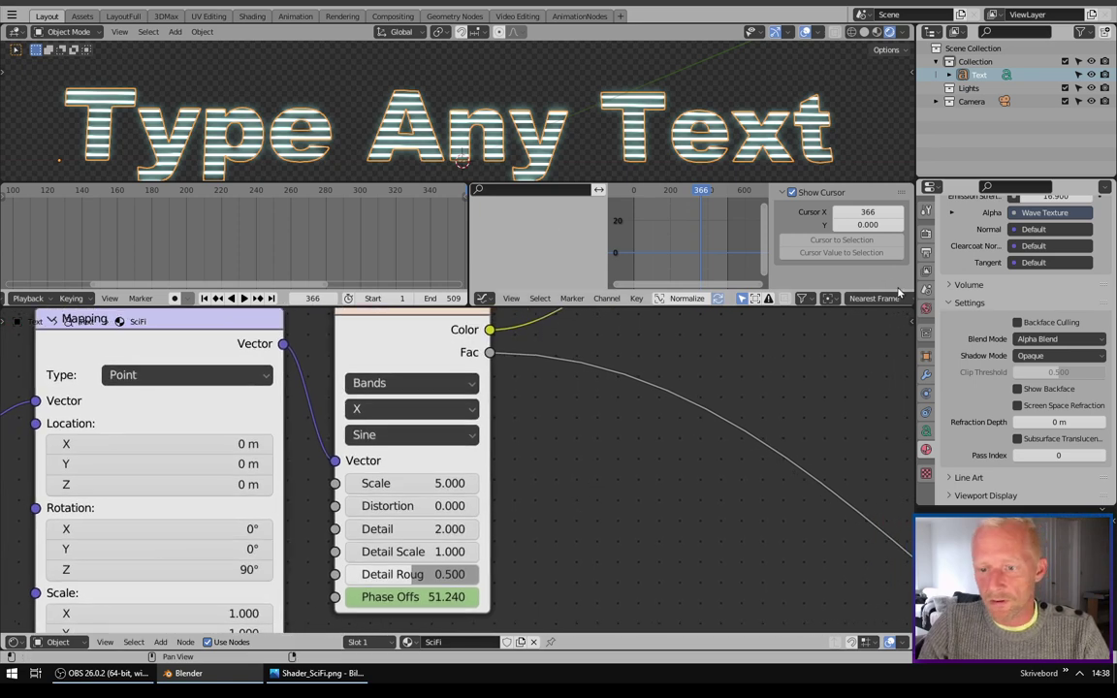
click(926, 308)
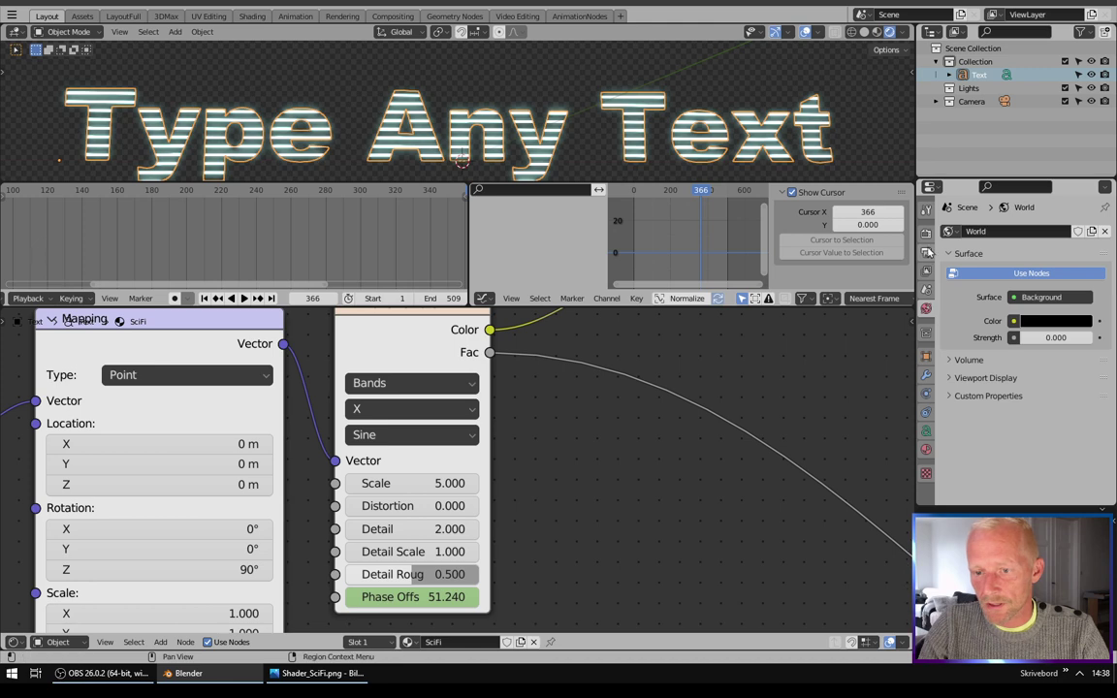
click(925, 233)
click(974, 291)
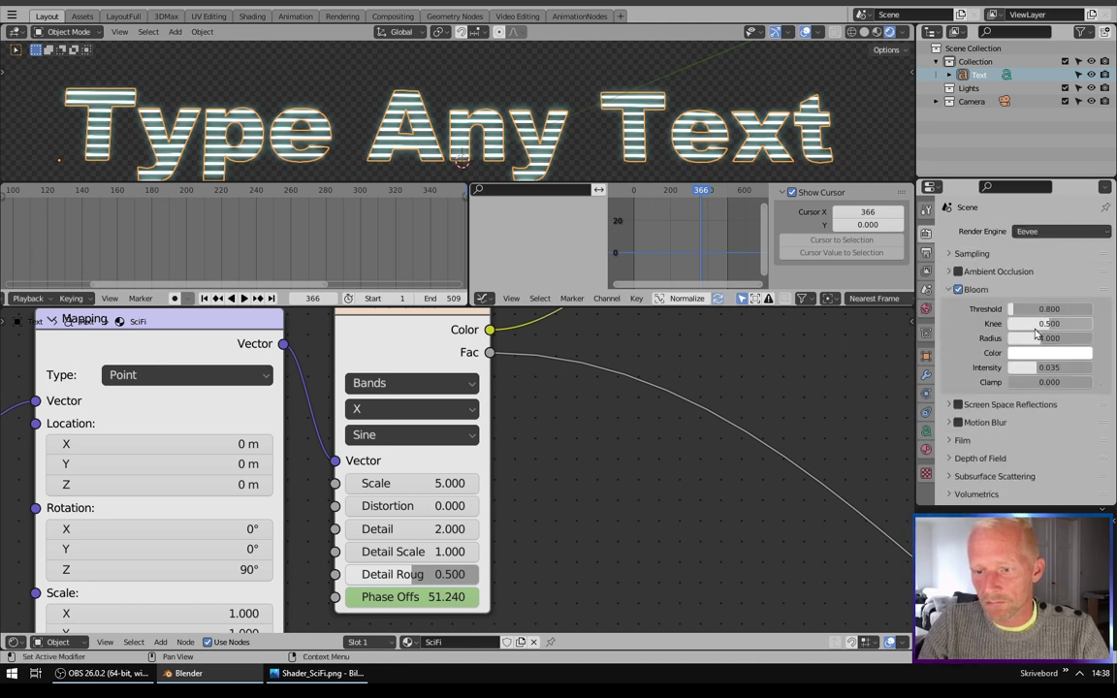
drag(1049, 337, 1067, 338)
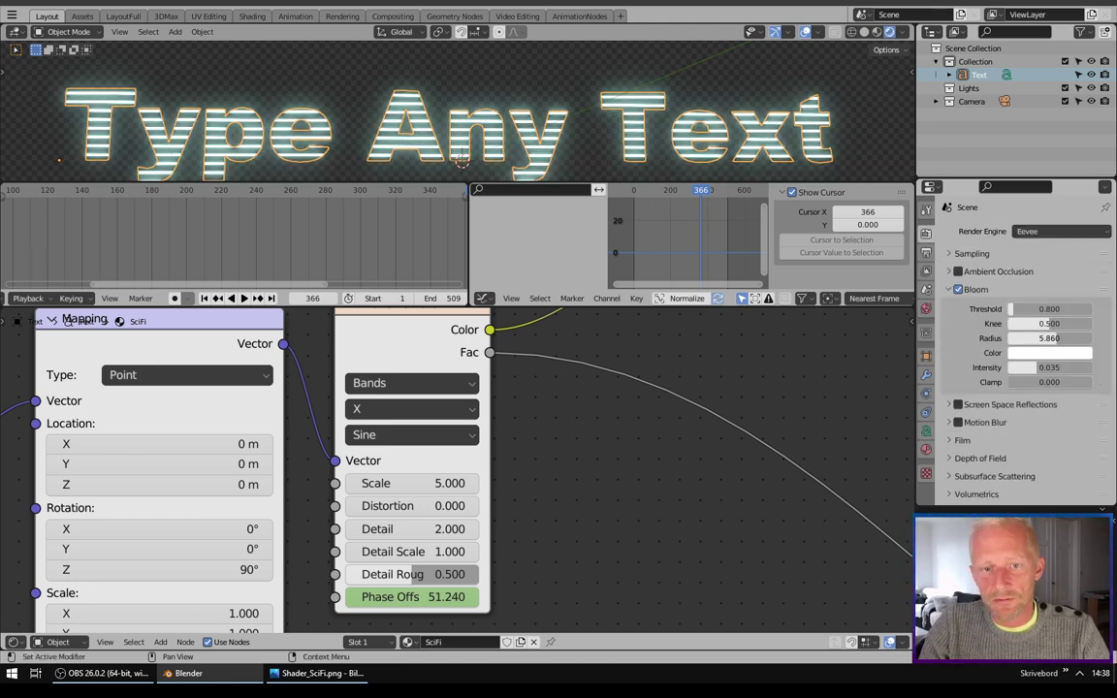
drag(1039, 367, 1061, 367)
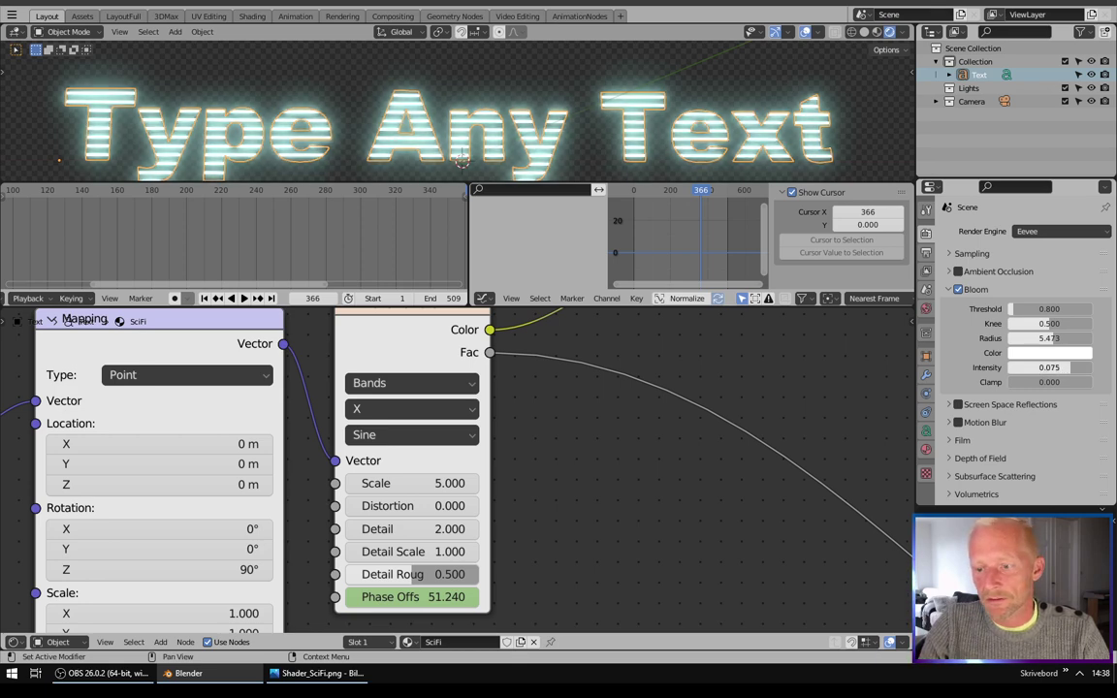
drag(1049, 337, 1037, 337)
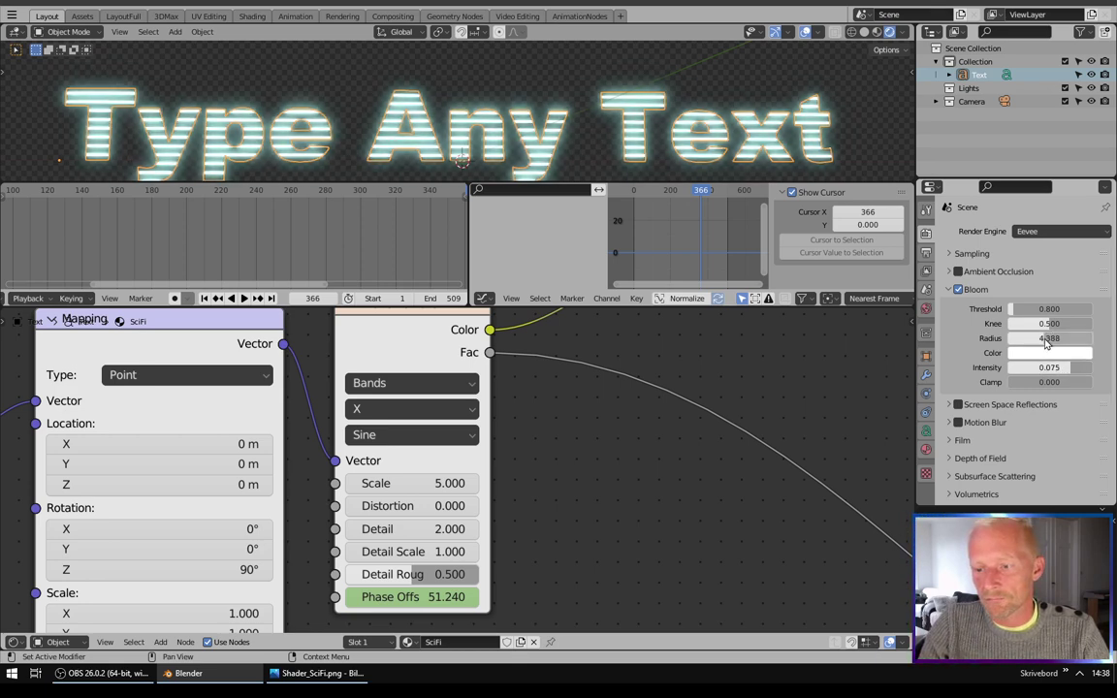
text(4)
key(Return)
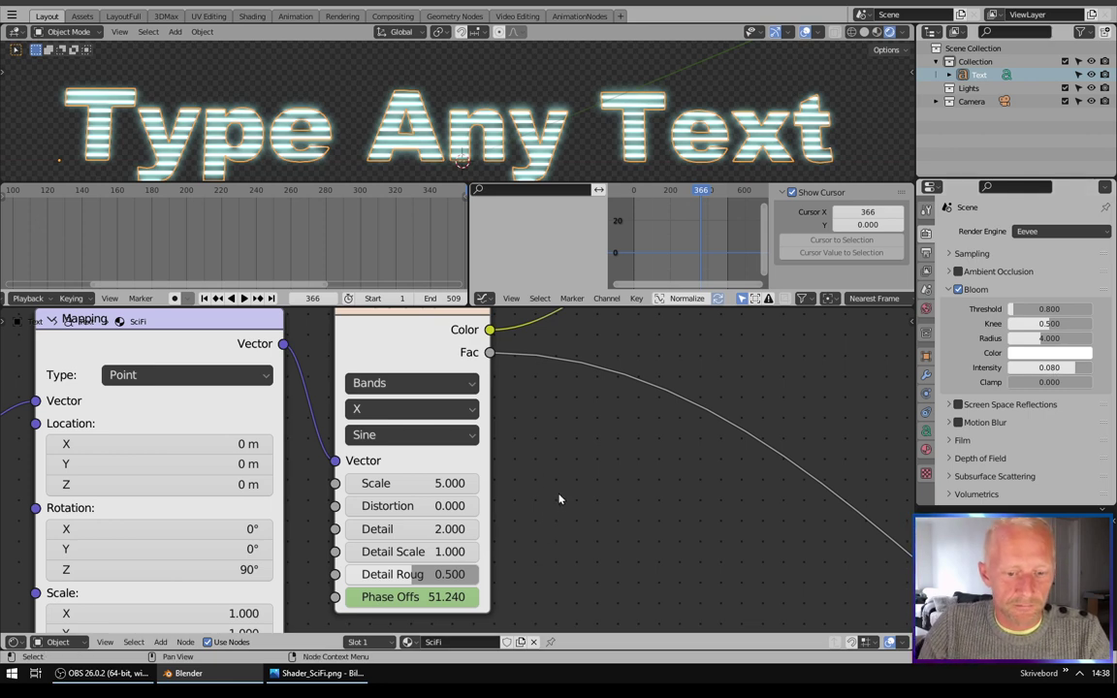
Play the animation briefly to check the horizontal stripes and glow, and view the text from an angle
key(space)
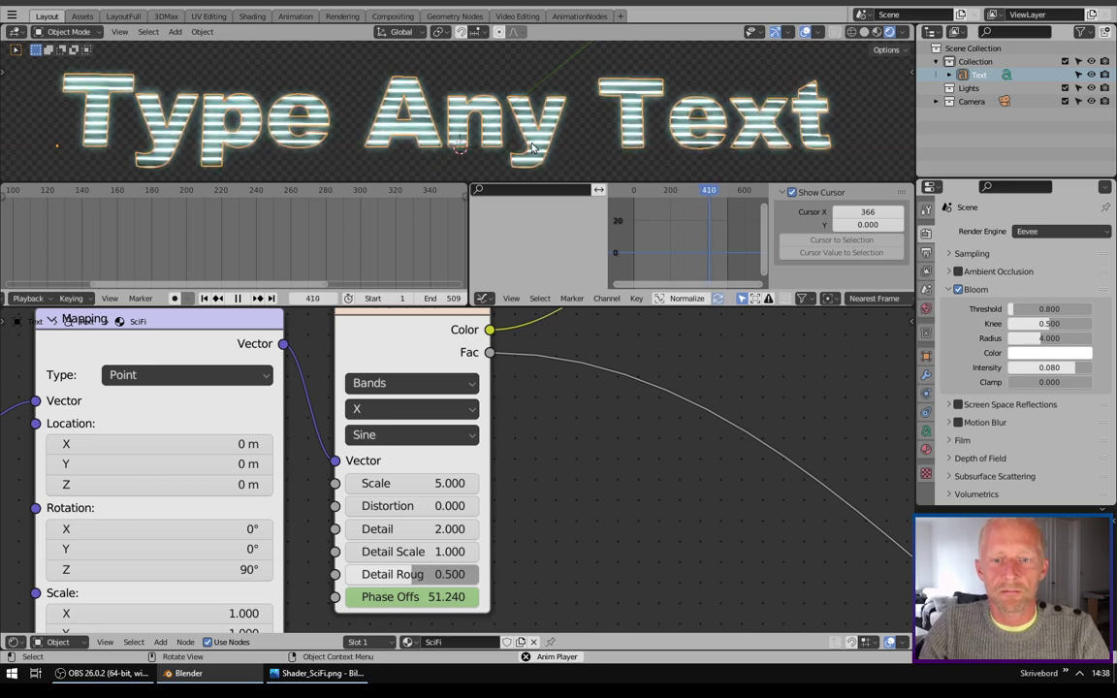
key(space)
middle_drag(721, 133, 680, 152)
Extrude the text geometry by 0.099 m and play the animation
click(925, 430)
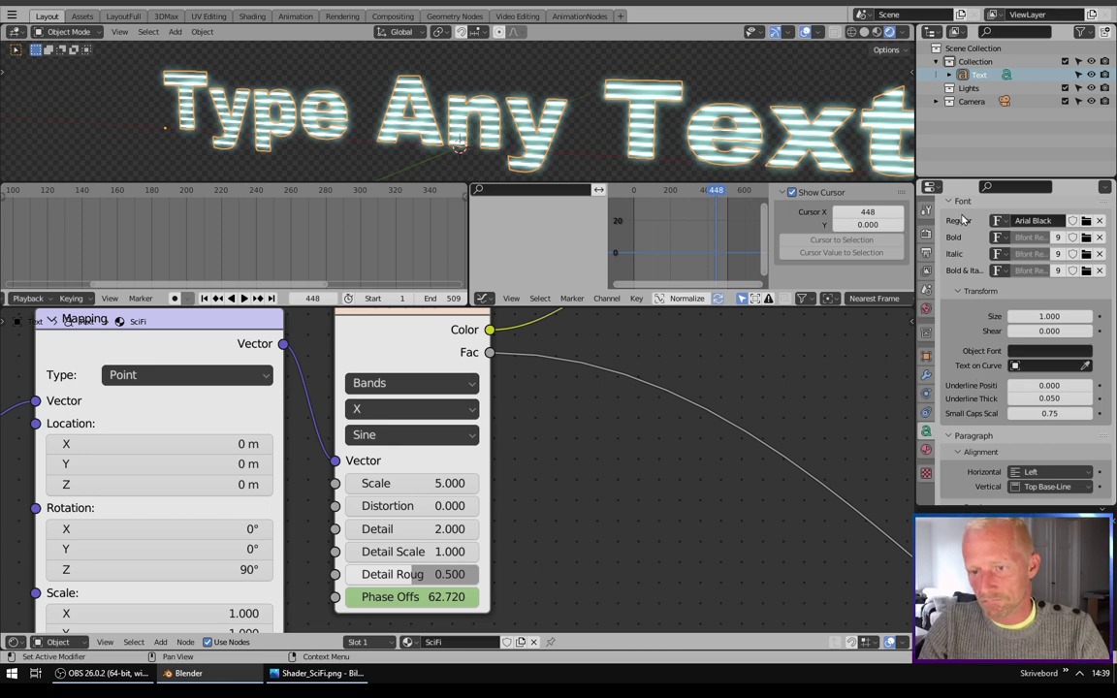
scroll(963, 220, down, 7)
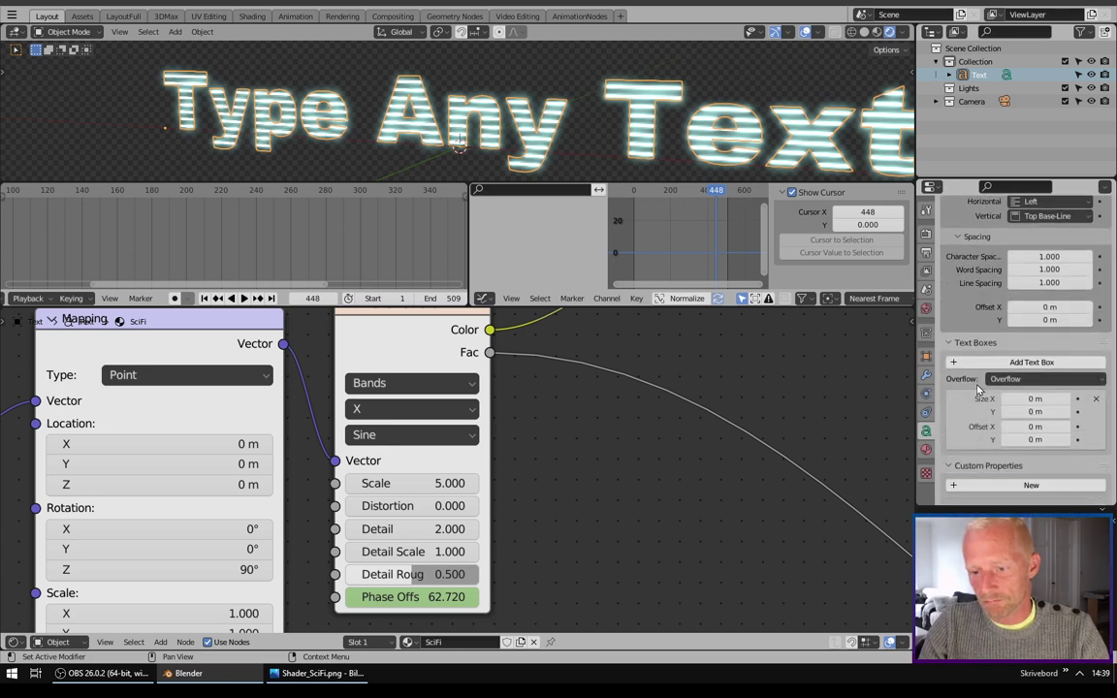
scroll(979, 388, up, 7)
click(972, 289)
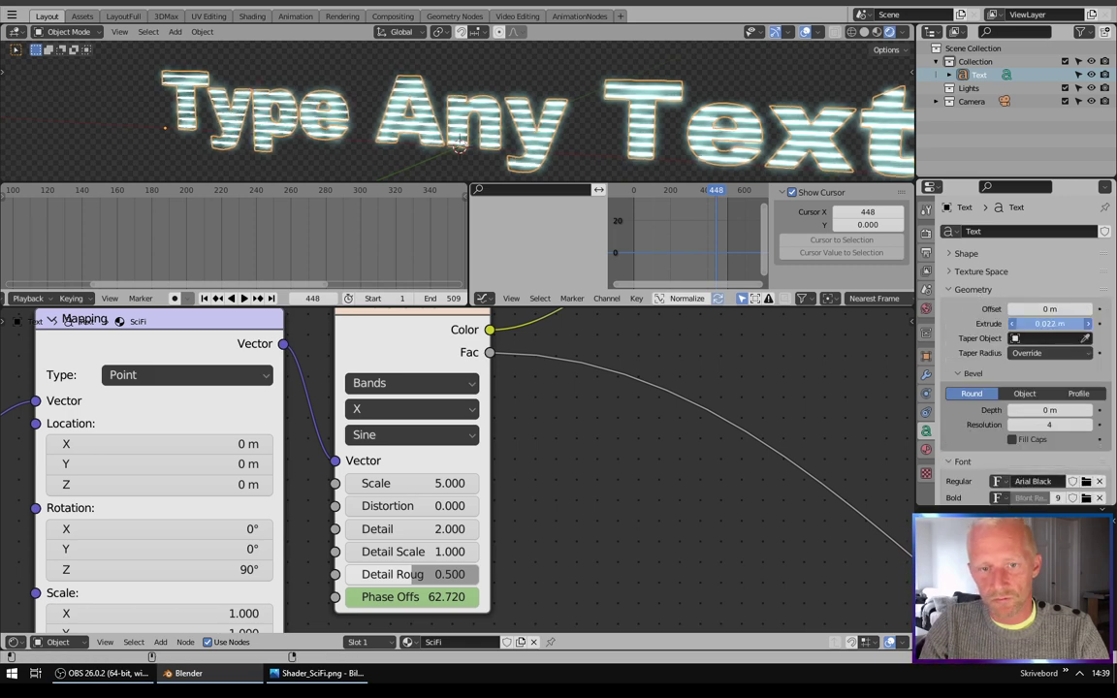
drag(1050, 322, 1066, 323)
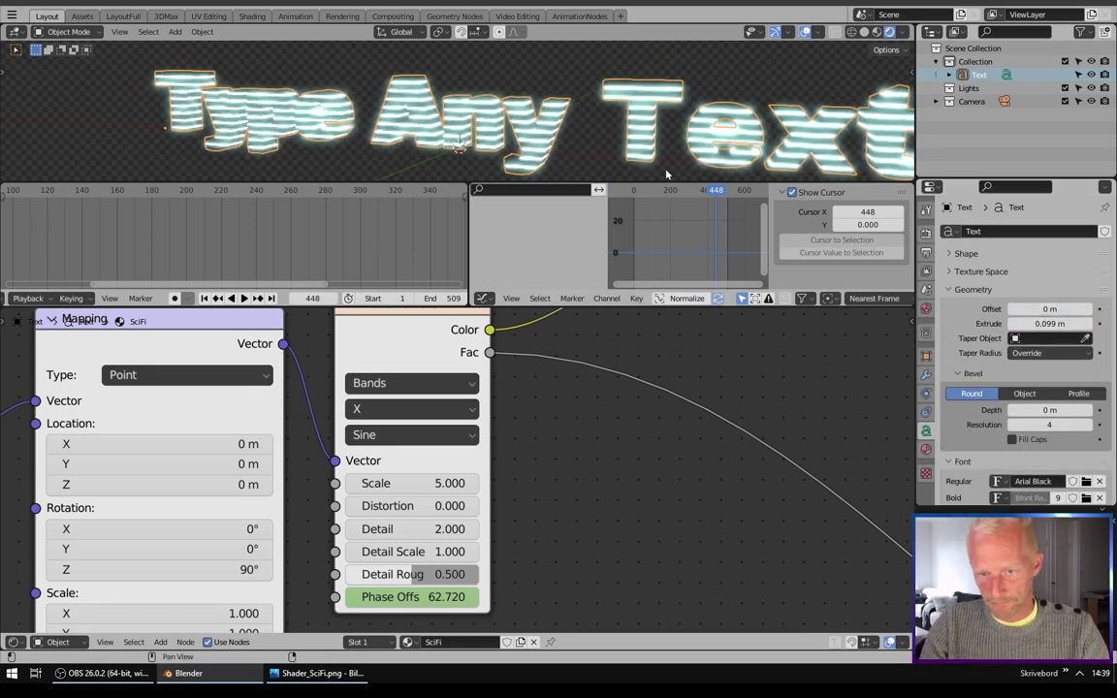
key(space)
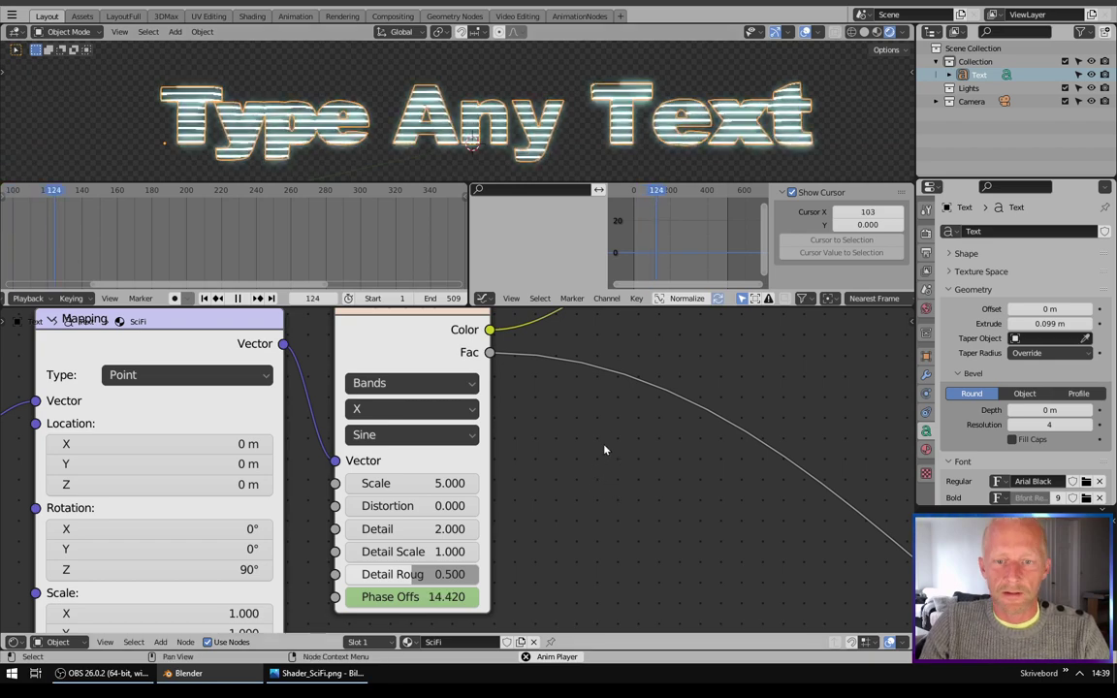
Try a much higher value in the Multiply node to strengthen the glow
middle_drag(687, 362, 551, 349)
scroll(551, 350, down, 4)
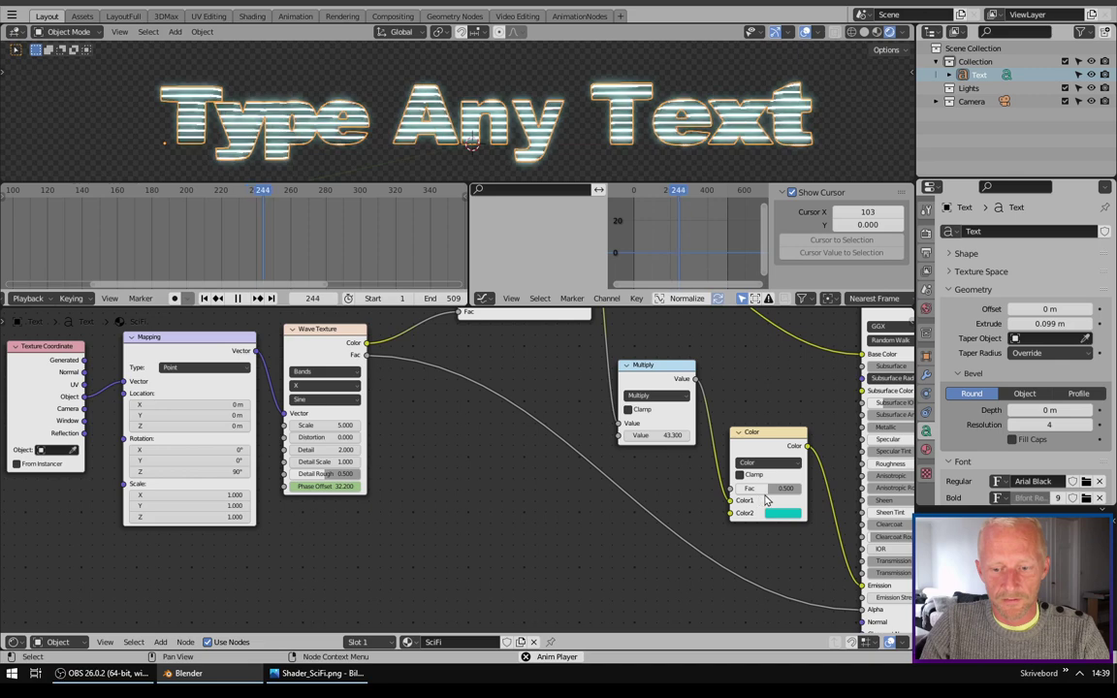
mouse_move(768, 489)
mouse_down()
mouse_move(802, 490)
mouse_move(757, 489)
mouse_move(768, 493)
mouse_up()
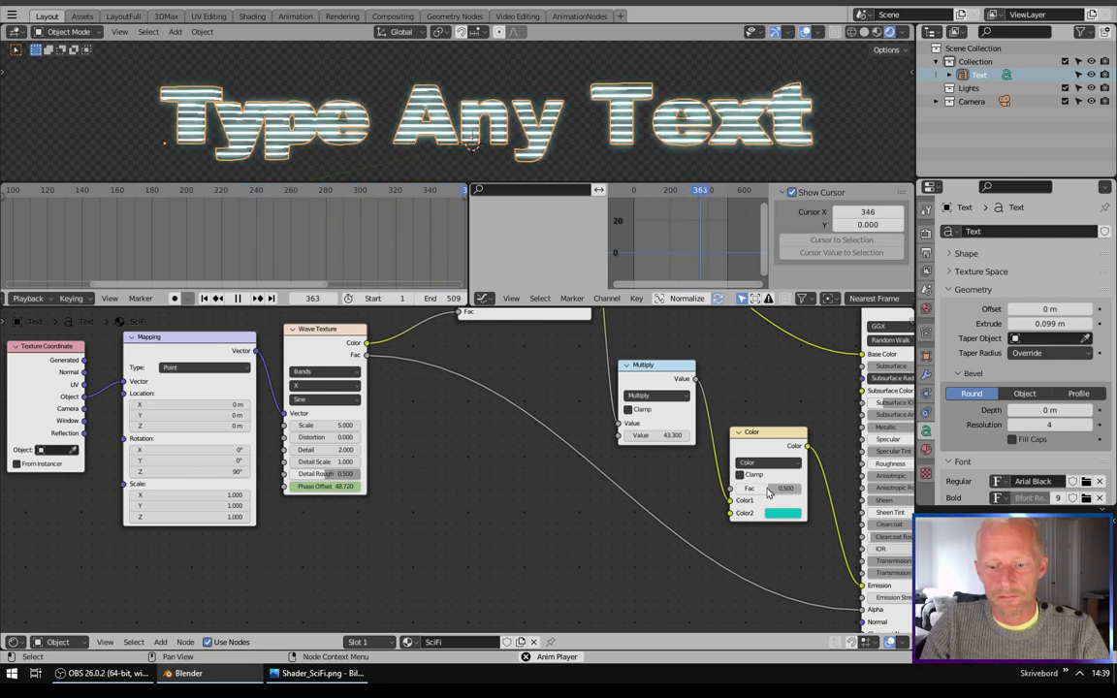
drag(656, 434, 669, 434)
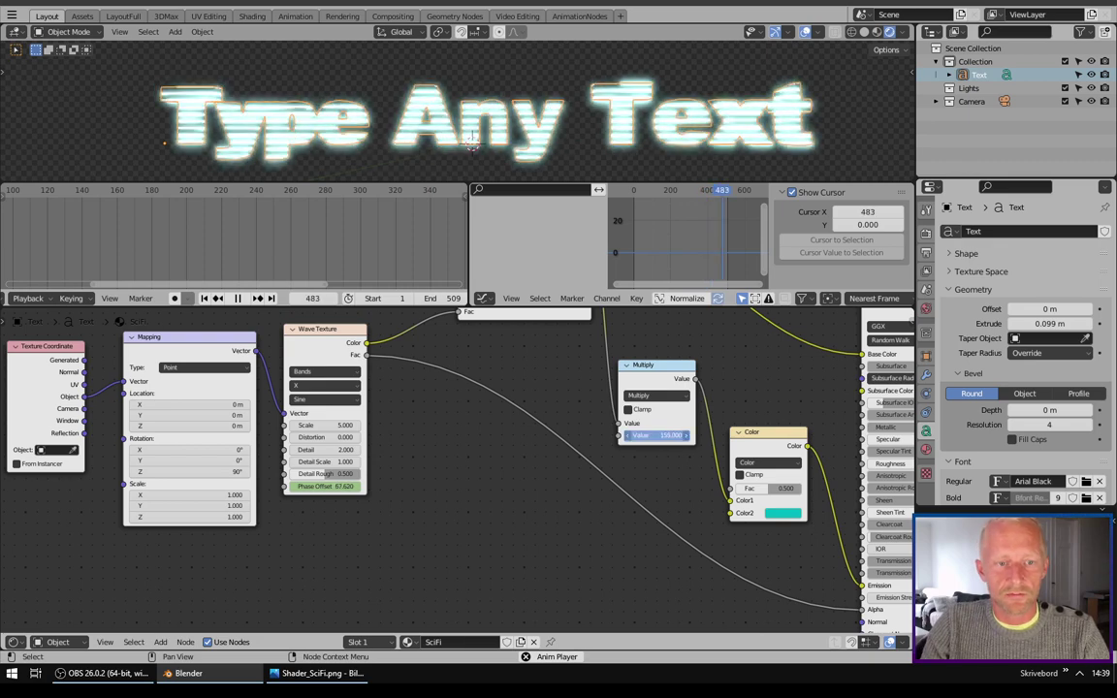
Set the Wave Texture's scale to 5.310
middle_drag(520, 375, 474, 496)
middle_drag(371, 533, 517, 388)
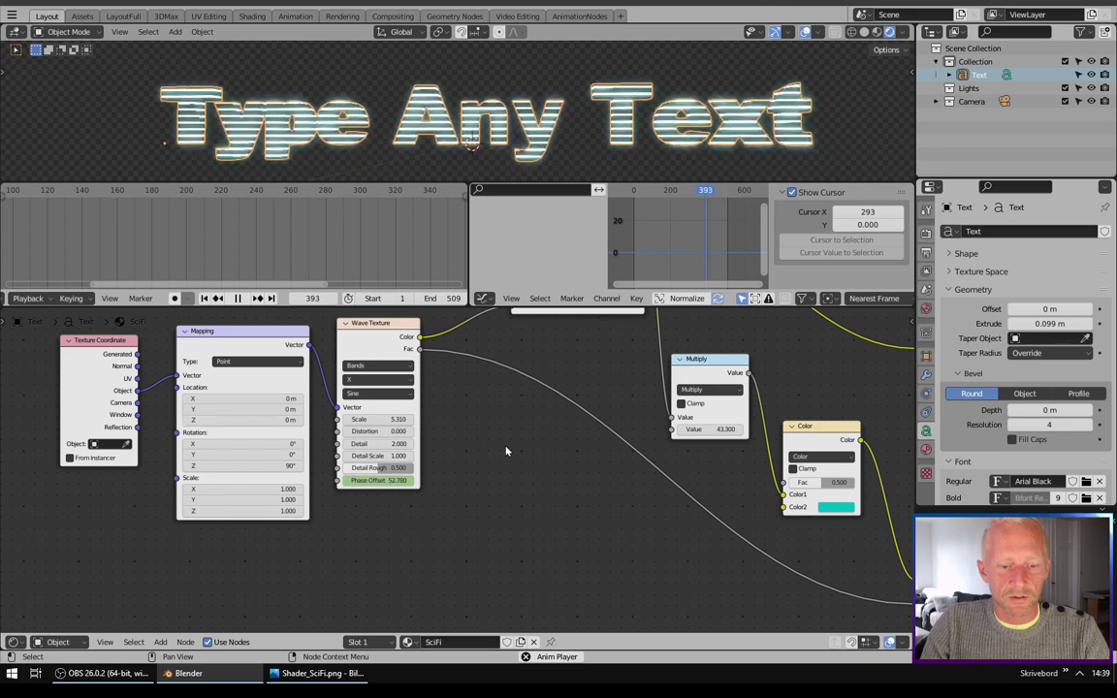
middle_drag(594, 408, 523, 393)
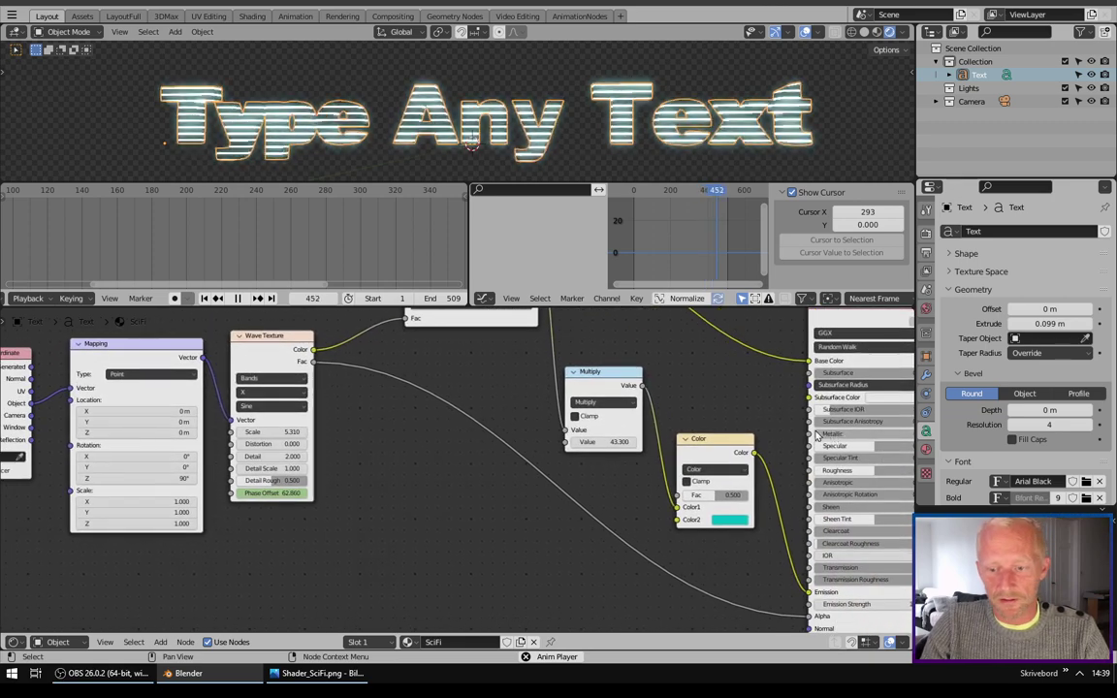
Change Color2 of the Color mix node to yellow-green
scroll(817, 437, down, 5)
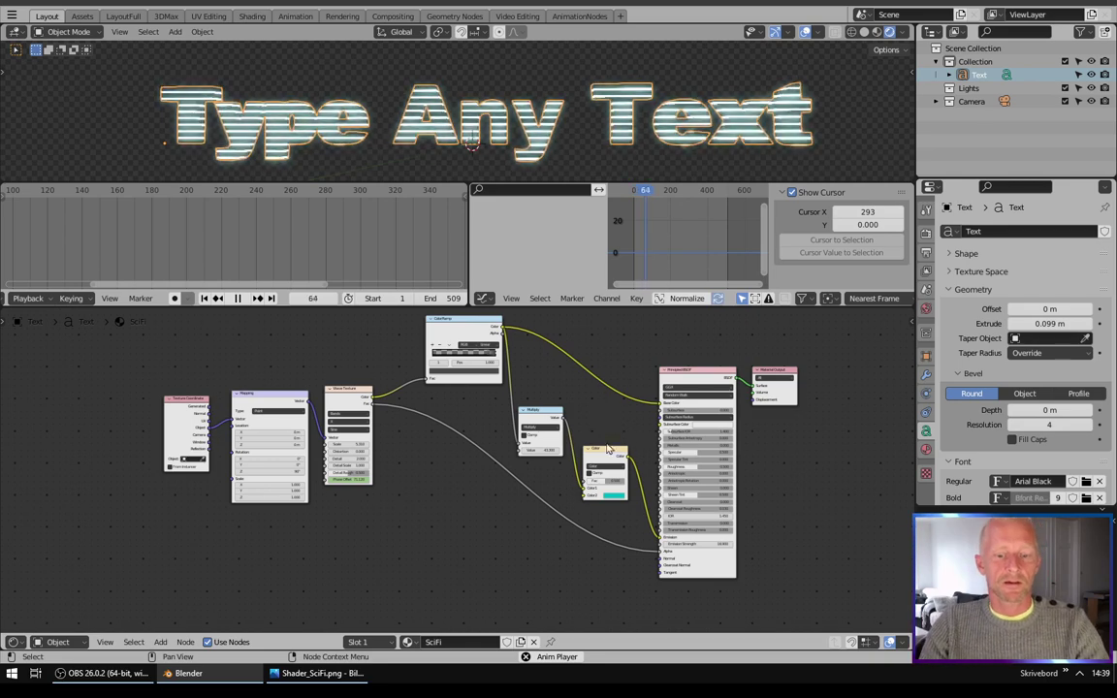
scroll(612, 495, up, 4)
click(610, 495)
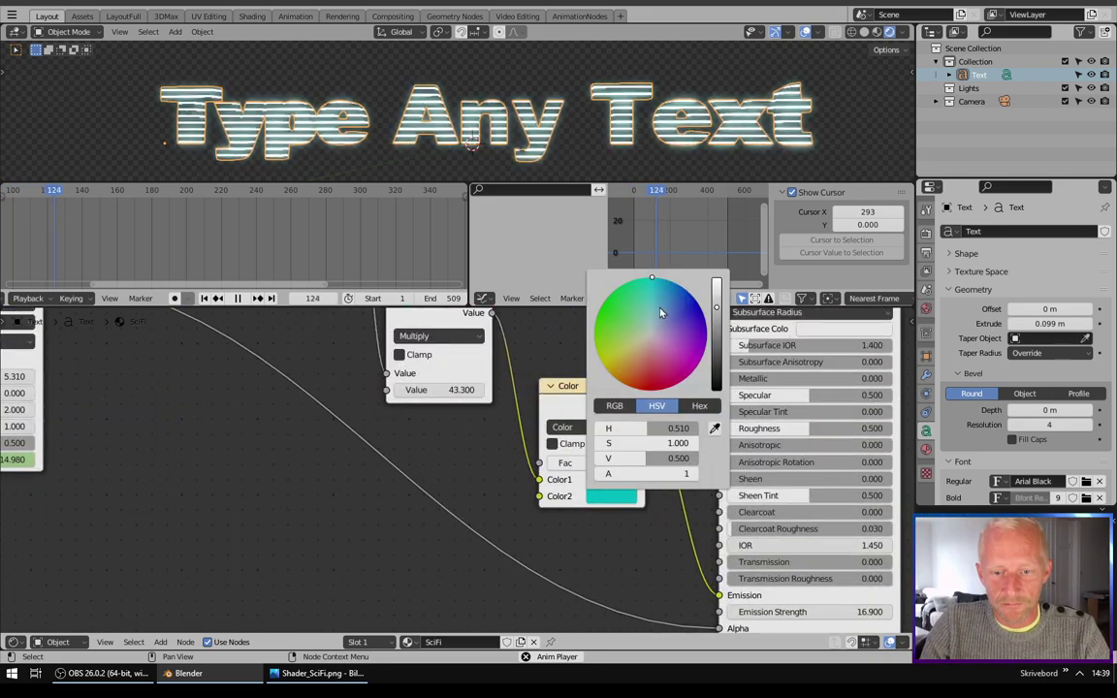
drag(660, 312, 601, 355)
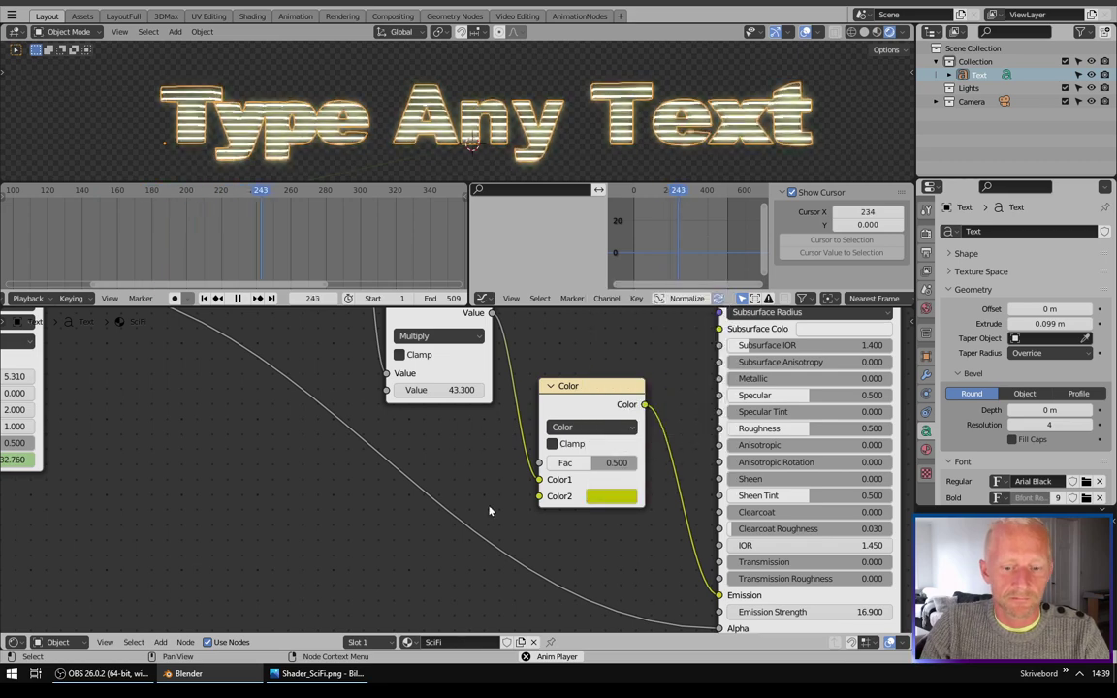
Select the Wave Texture node and set its Generator modifier's x^1 coefficient to -0.130 to reverse the stripe movement
middle_drag(476, 488, 507, 509)
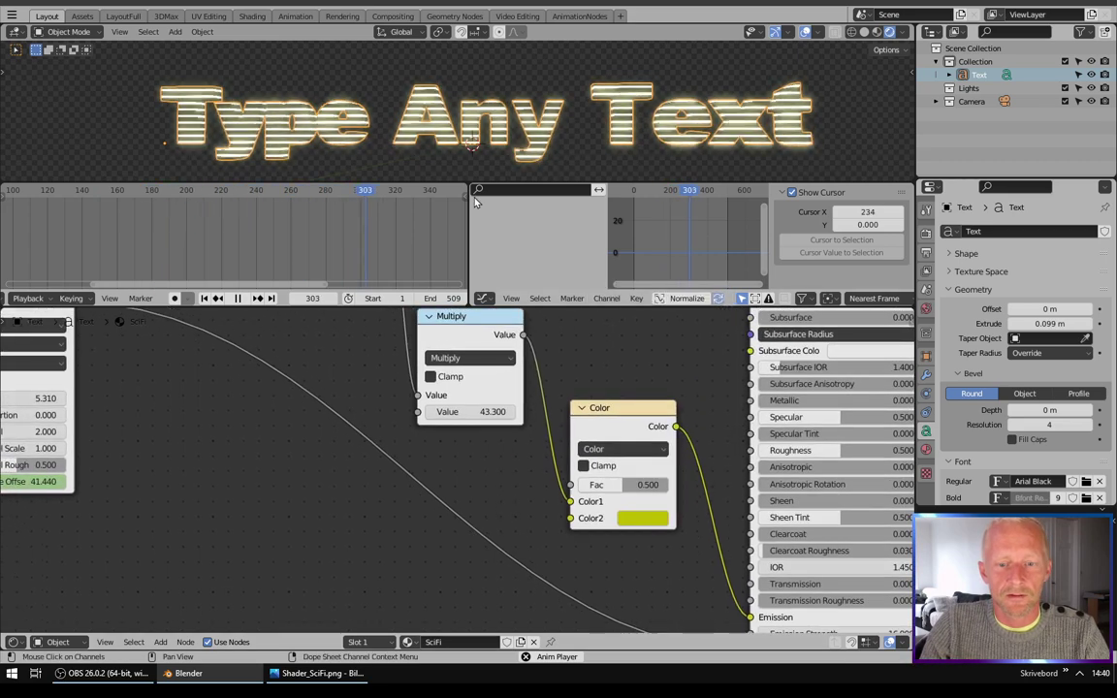
middle_drag(252, 398, 661, 449)
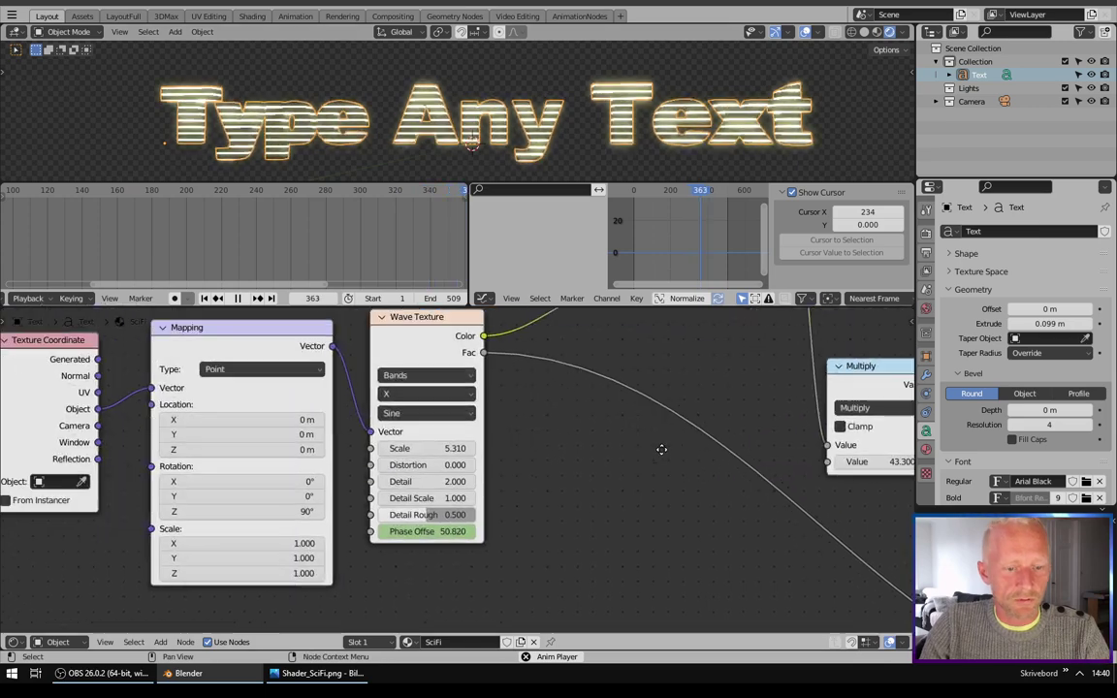
click(423, 330)
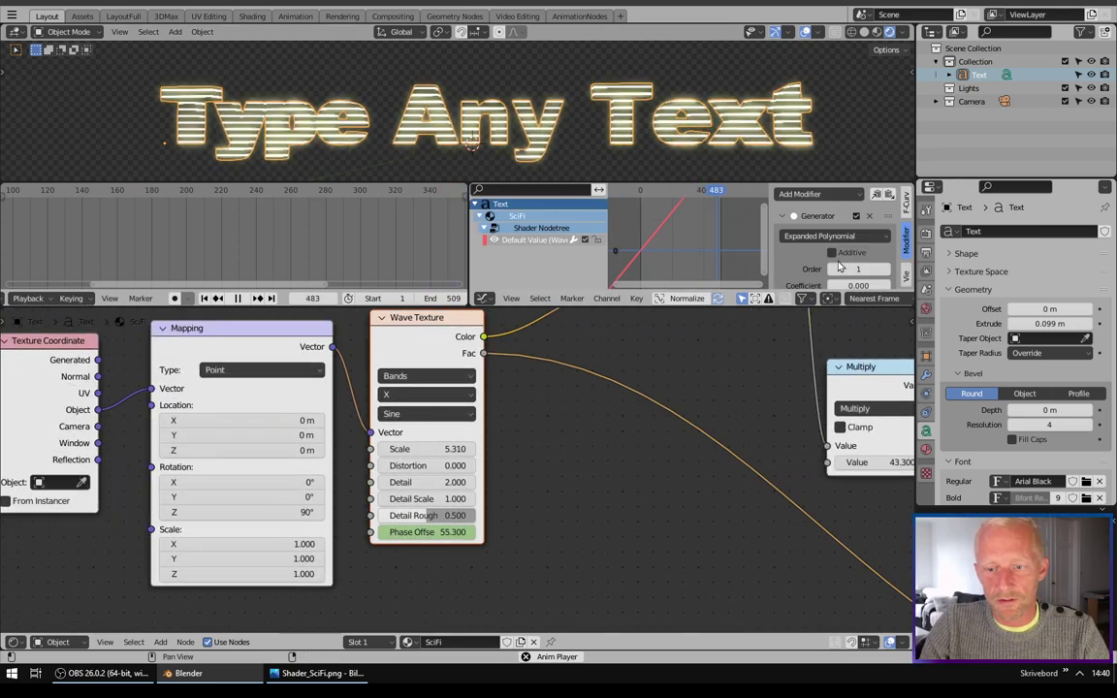
scroll(840, 266, down, 2)
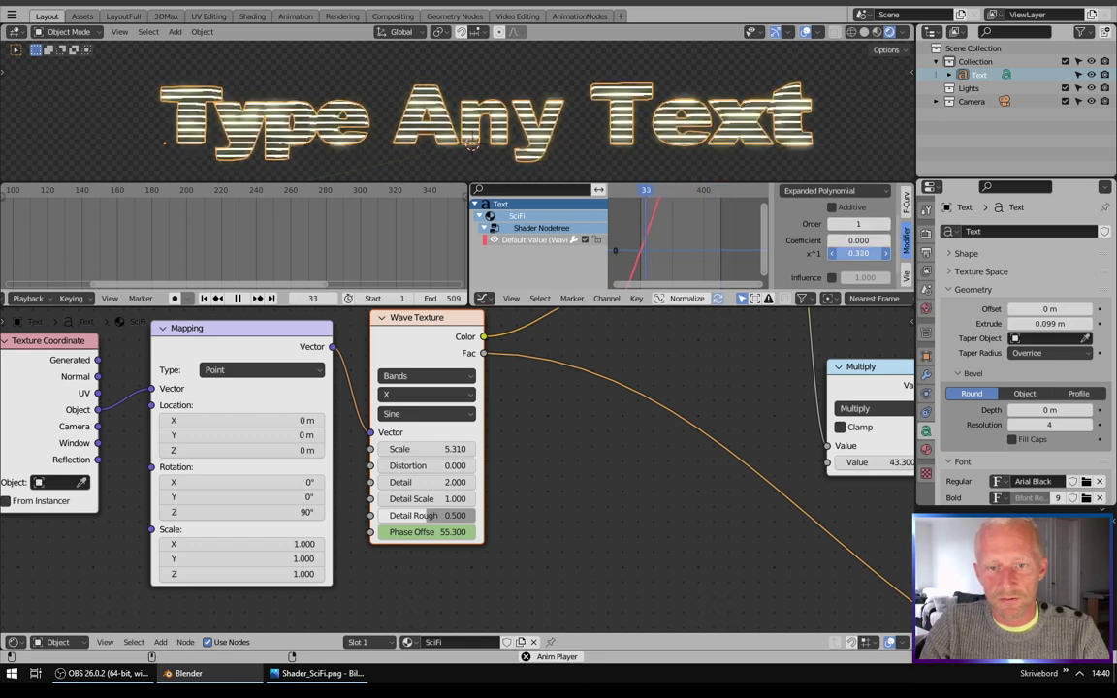
mouse_move(859, 254)
mouse_down()
mouse_move(812, 254)
mouse_move(851, 254)
mouse_up()
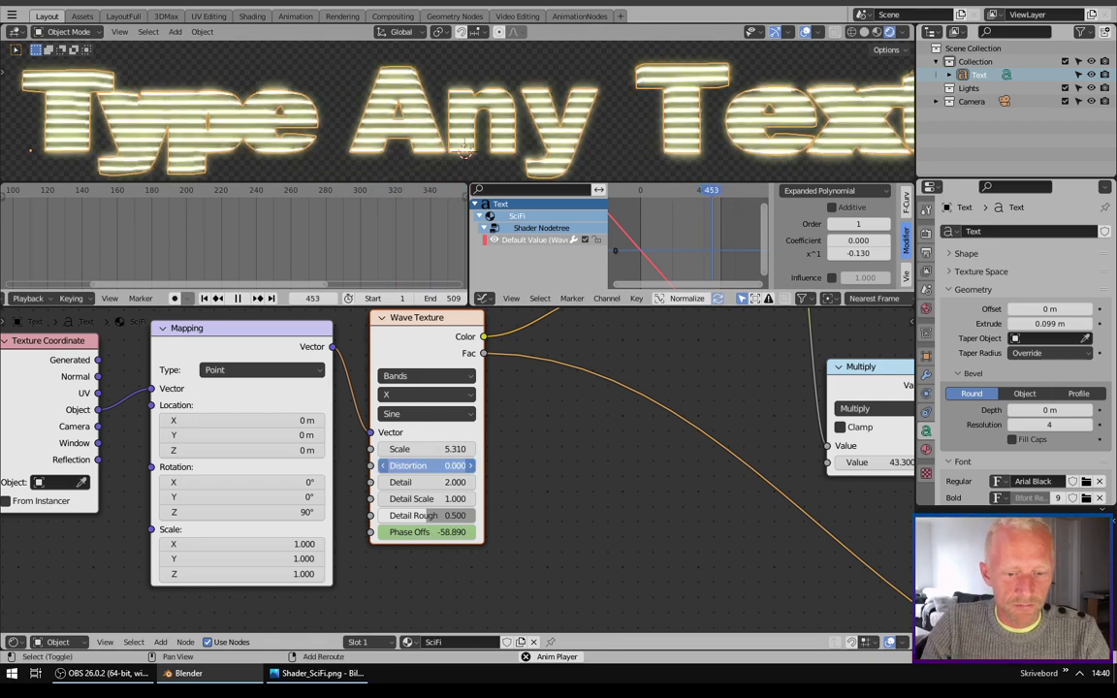
Set the Wave Texture's distortion to 7.880, detail to 4.930 and scale to 3.300, and deselect the node
drag(426, 466, 504, 481)
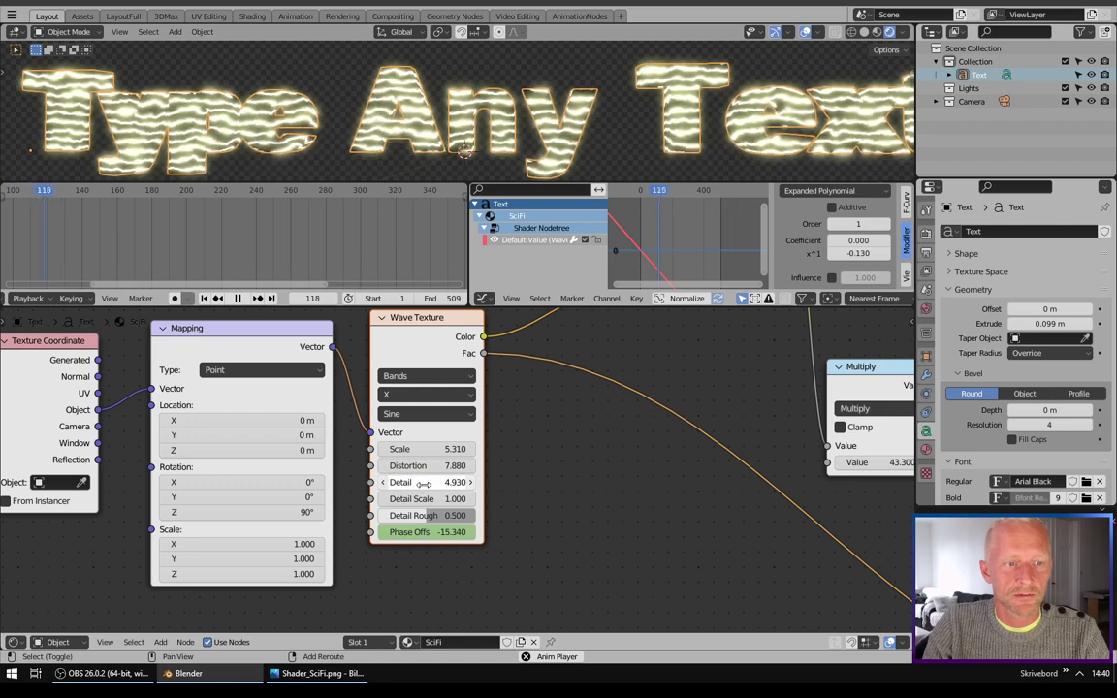
drag(427, 449, 374, 450)
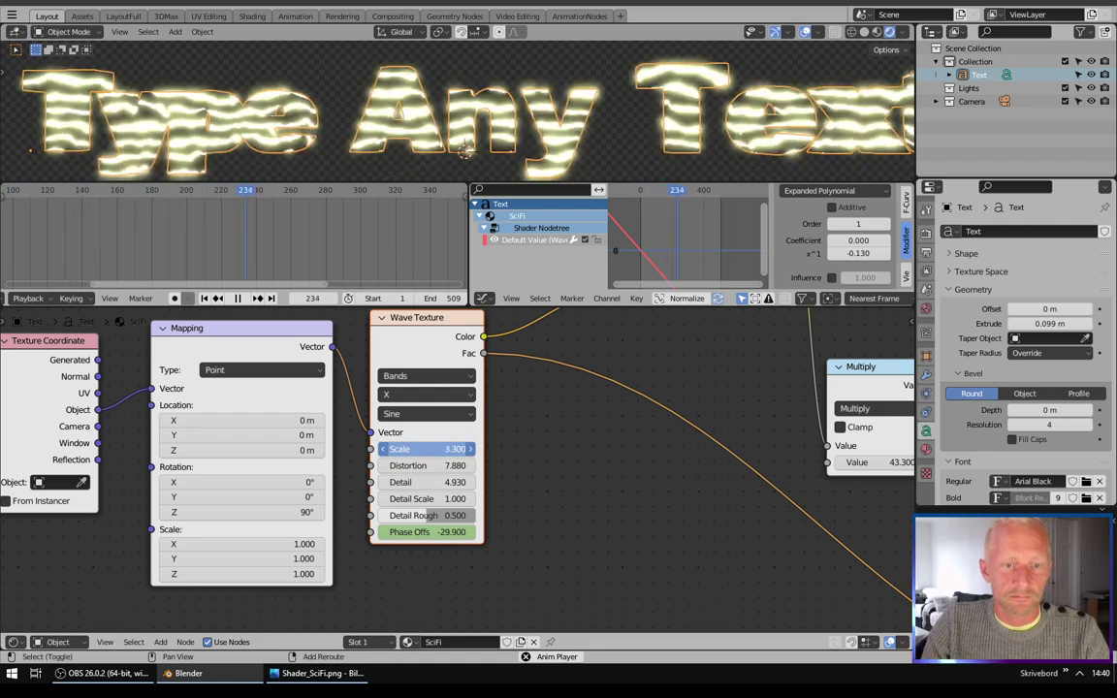
scroll(494, 135, down, 5)
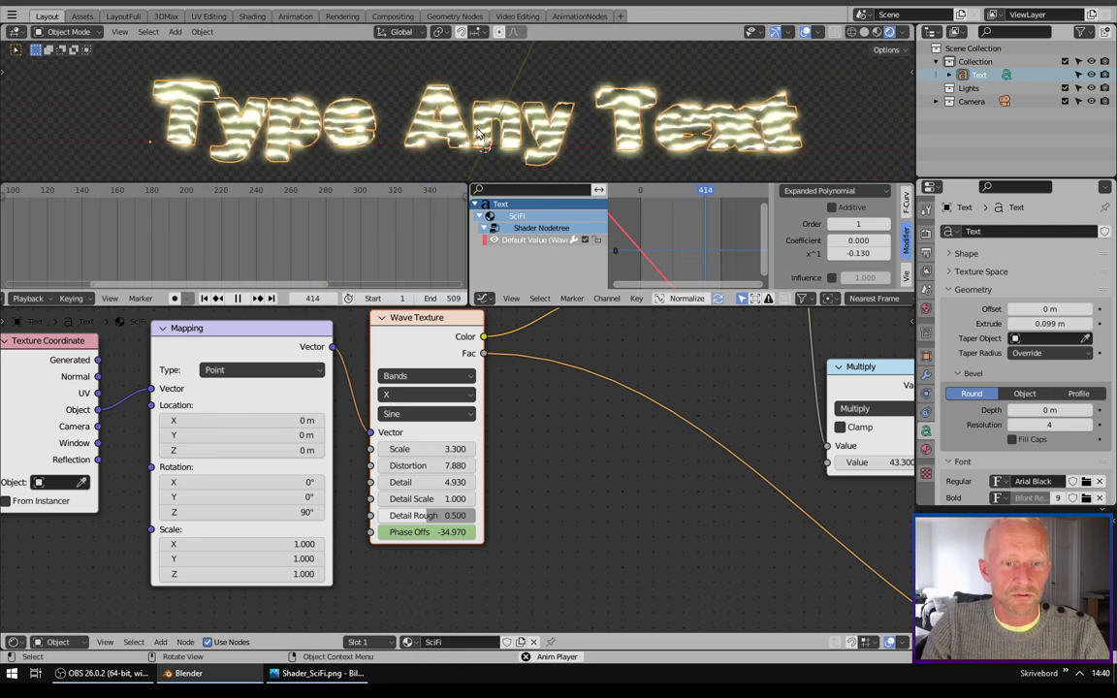
click(532, 482)
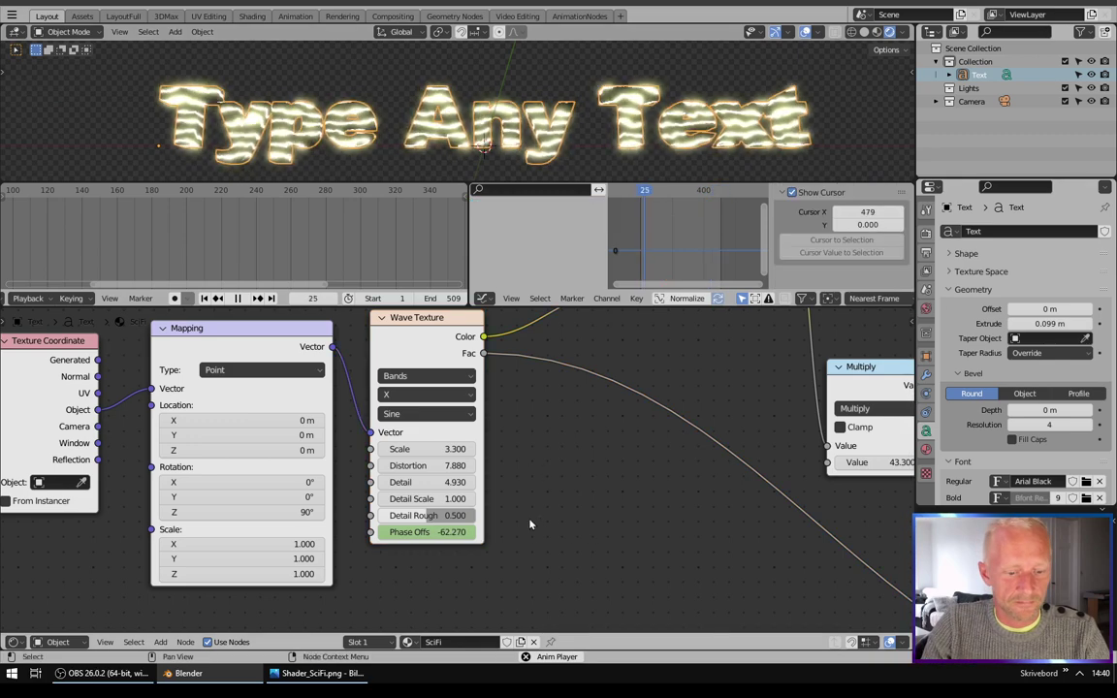
Change Color2 of the Color mix node to red
middle_drag(549, 469, 573, 478)
middle_drag(649, 470, 494, 508)
scroll(634, 468, down, 7)
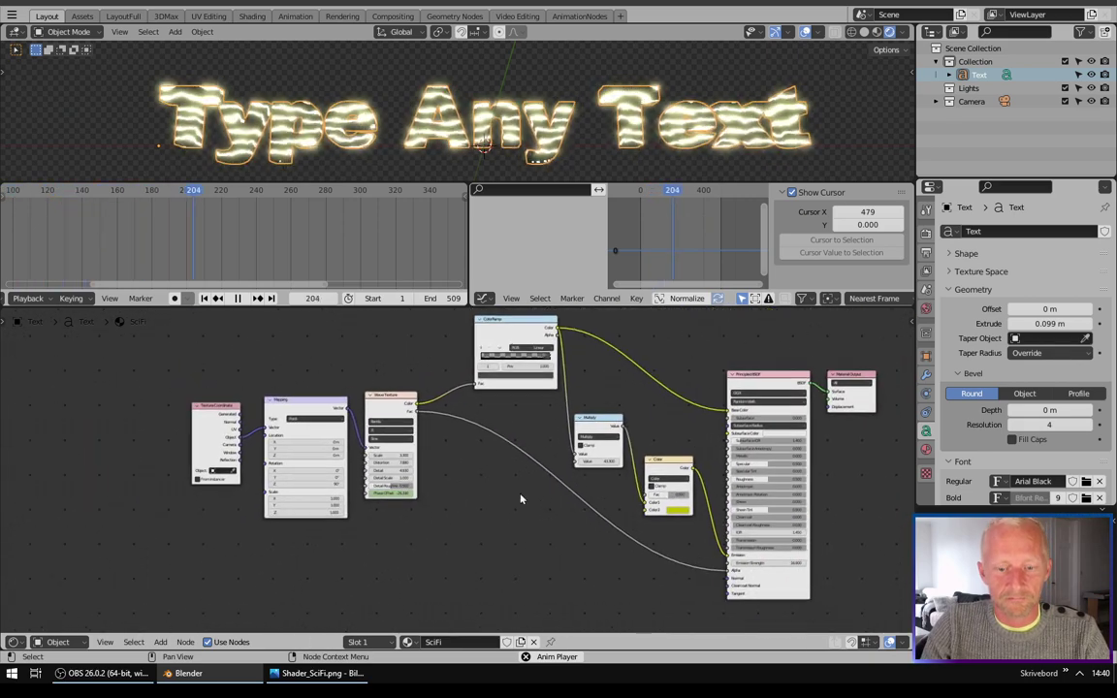
click(676, 510)
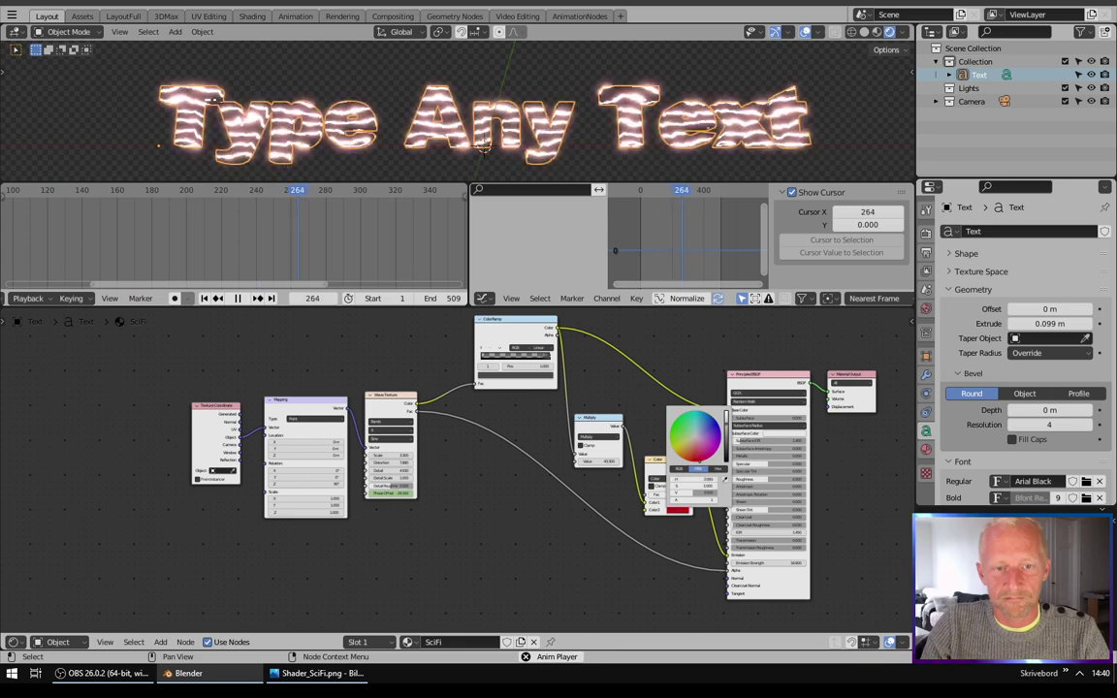
Set the Wave Texture's distortion to 0.510 and its Generator modifier's x^1 coefficient to 0.570, and deselect the node
scroll(375, 475, up, 4)
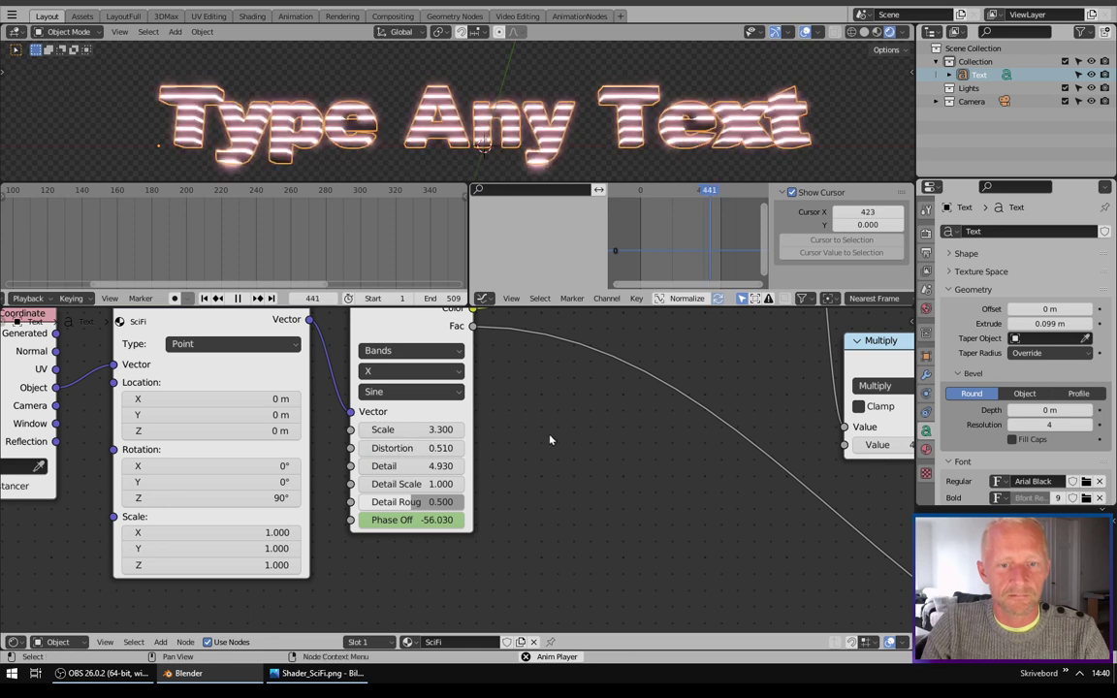
click(388, 339)
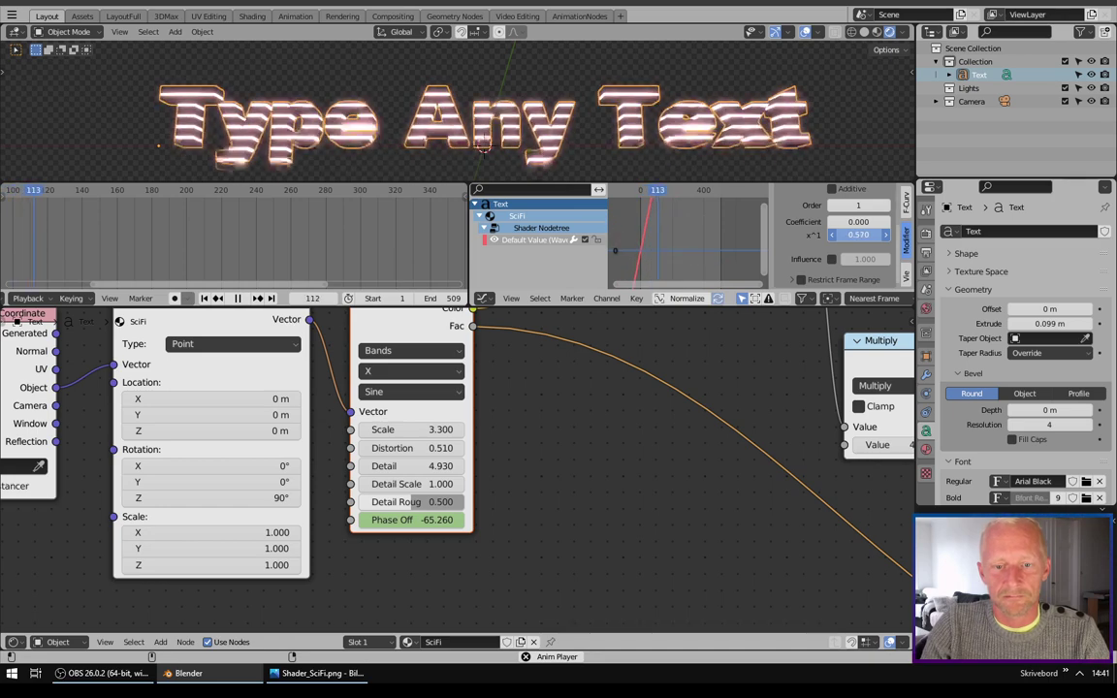
click(700, 331)
scroll(554, 483, down, 3)
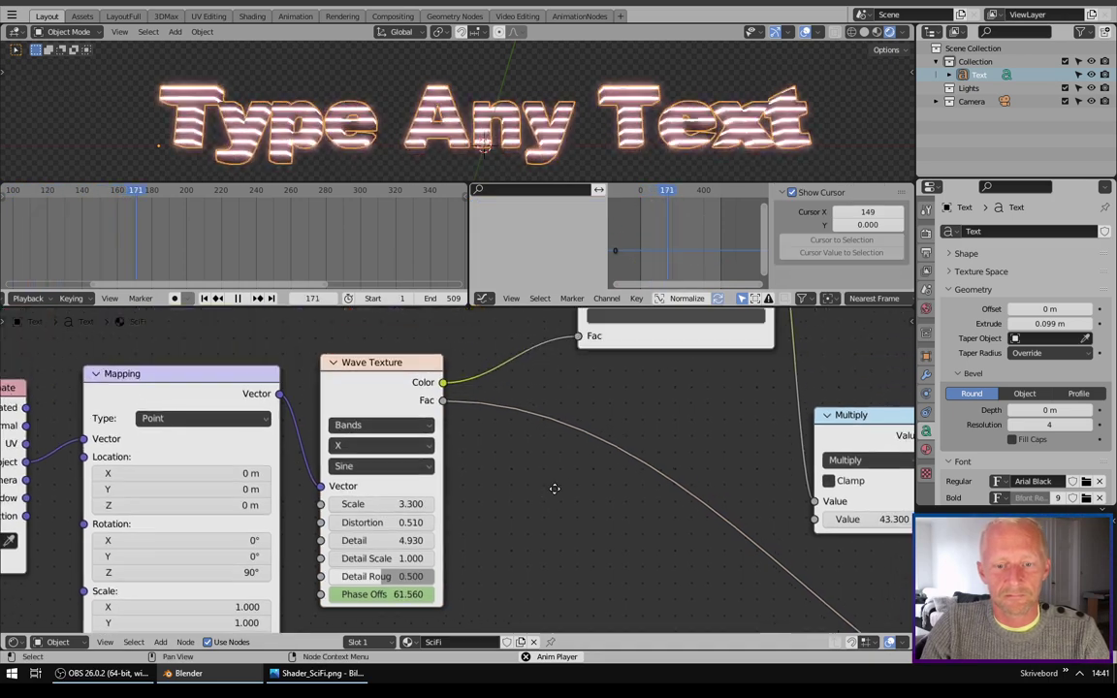